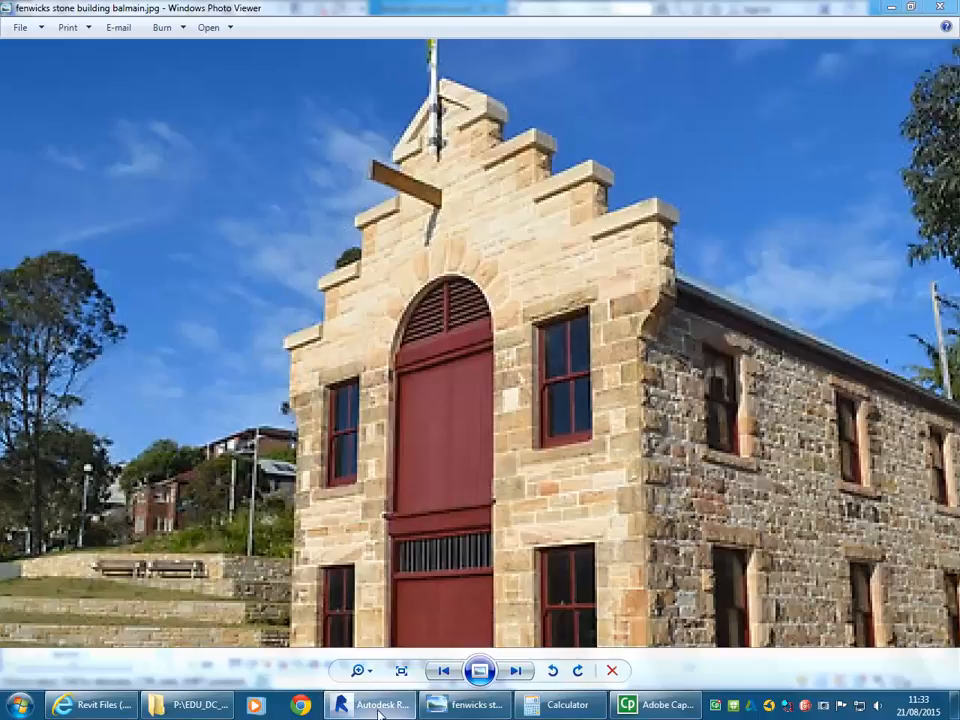
# Switch to Revit and raise the front wall's top above the roof ridge to a height of about 9912 mm.
pyautogui.moveTo(378, 713)
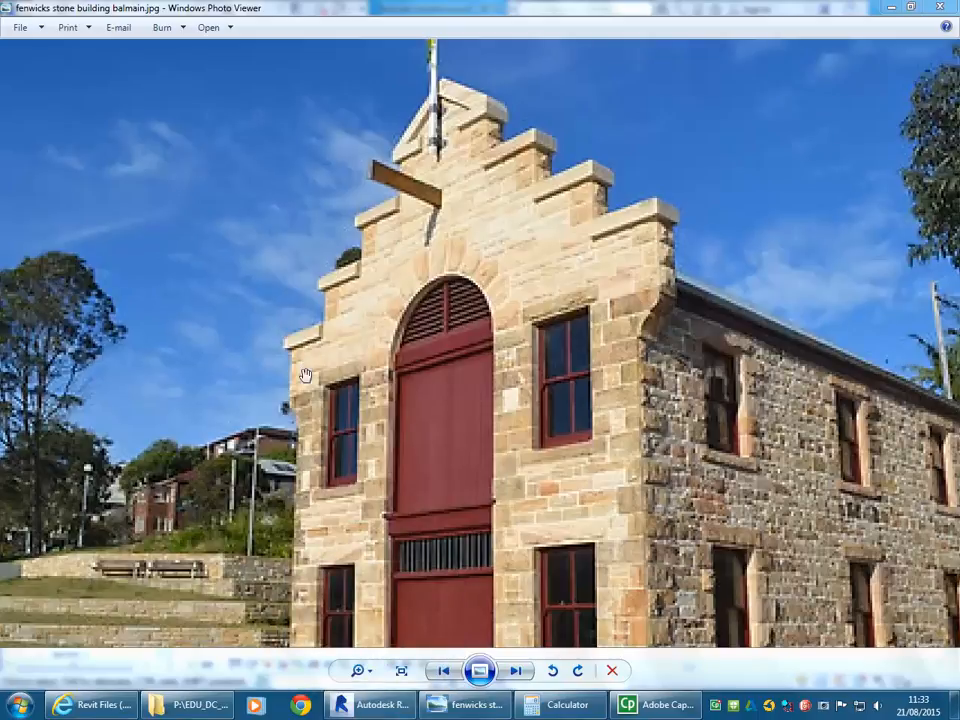
pyautogui.click(375, 705)
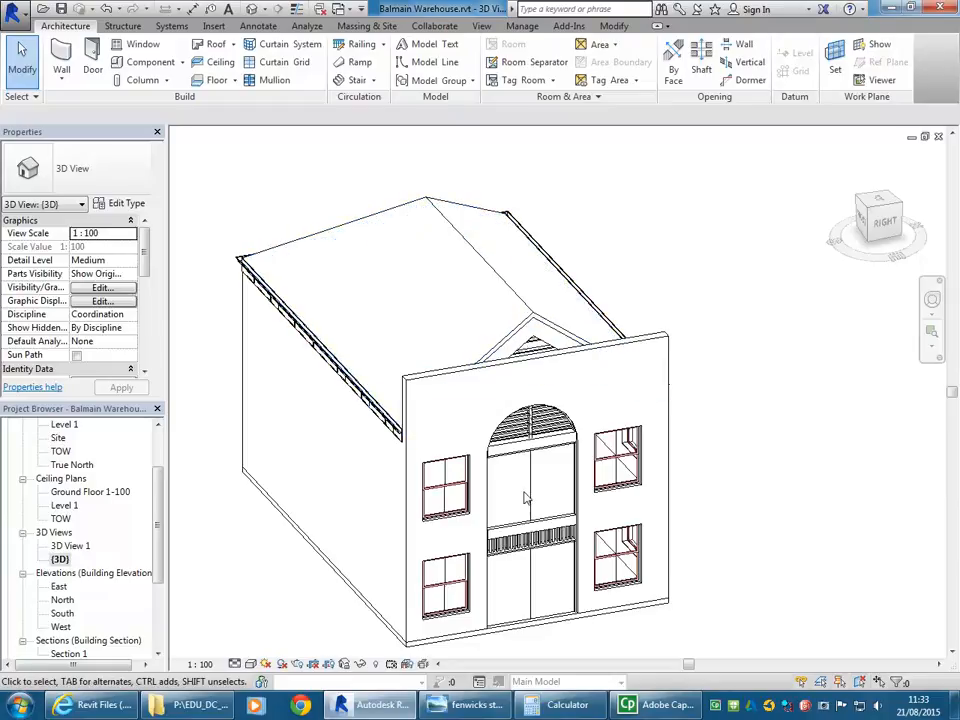
pyautogui.click(445, 378)
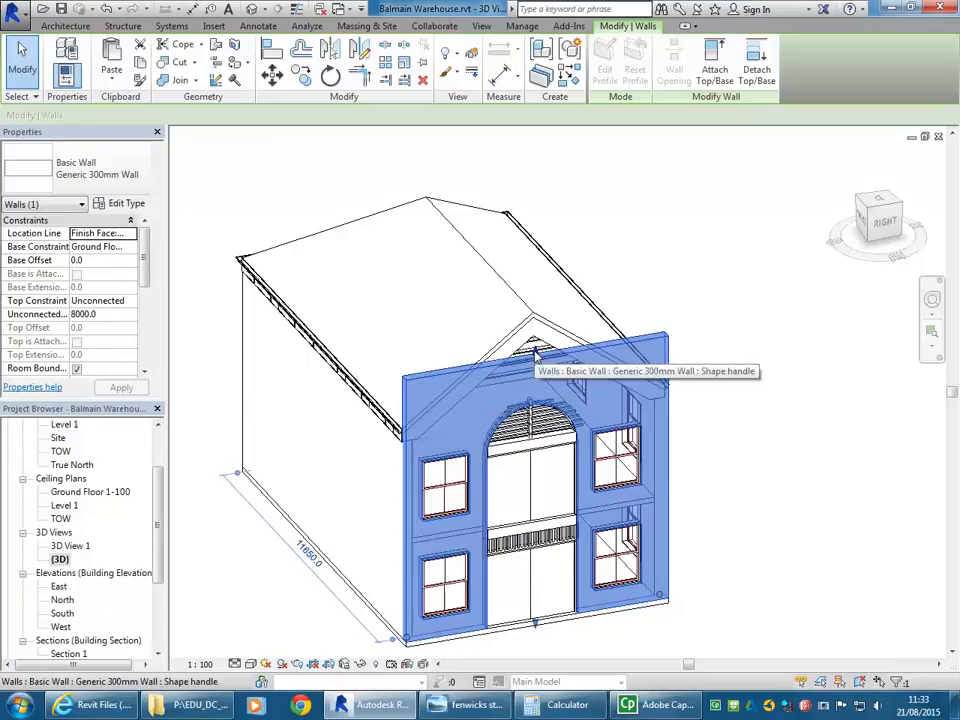
pyautogui.moveTo(535, 352); pyautogui.dragTo(535, 292)
pyautogui.moveTo(617, 432); pyautogui.dragTo(617, 432)
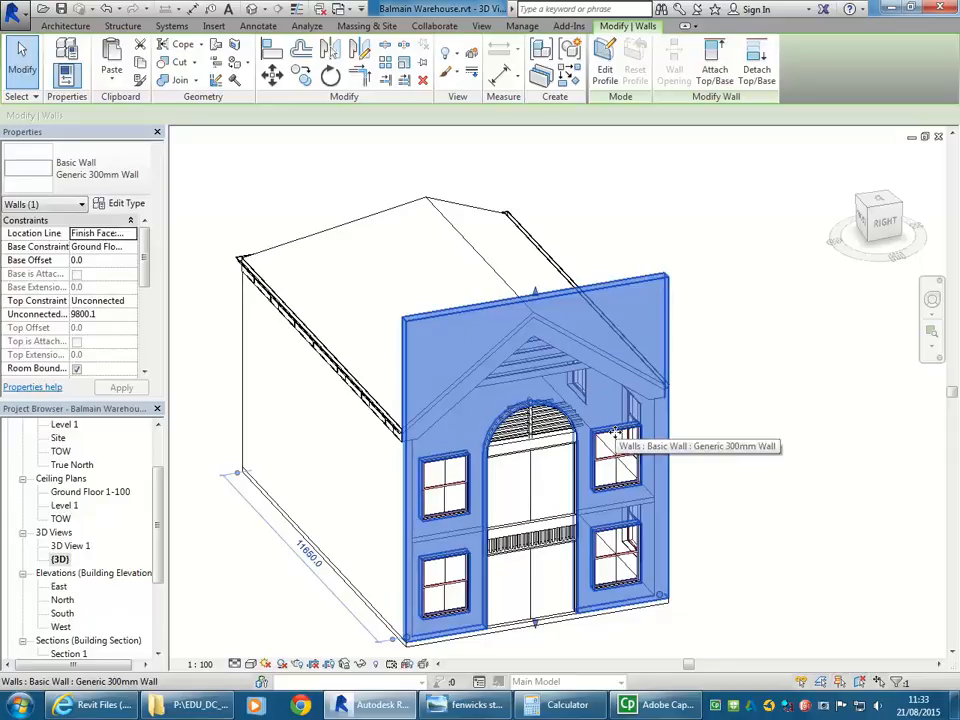
pyautogui.keyDown('shift'); pyautogui.moveTo(617, 432); pyautogui.dragTo(595, 362, button='middle'); pyautogui.keyUp('shift')
pyautogui.scroll(2, 595, 362)
pyautogui.scroll(3, 471, 340)
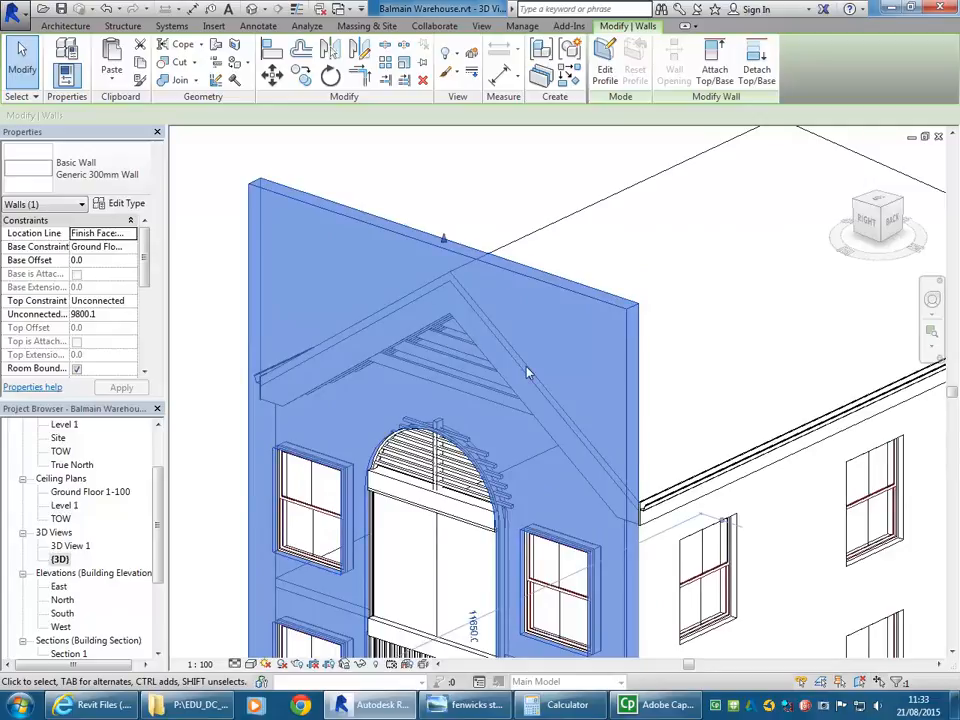
pyautogui.moveTo(444, 240)
pyautogui.mouseDown()
pyautogui.moveTo(441, 222)
pyautogui.moveTo(443, 232)
pyautogui.mouseUp()
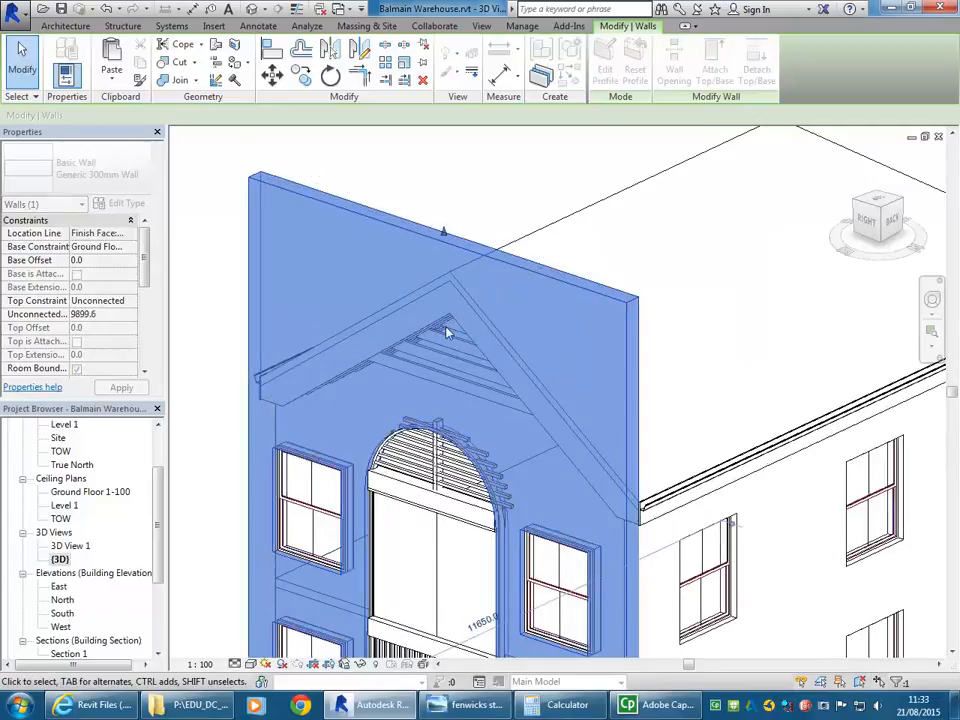
pyautogui.click(422, 189)
pyautogui.scroll(-3, 432, 215)
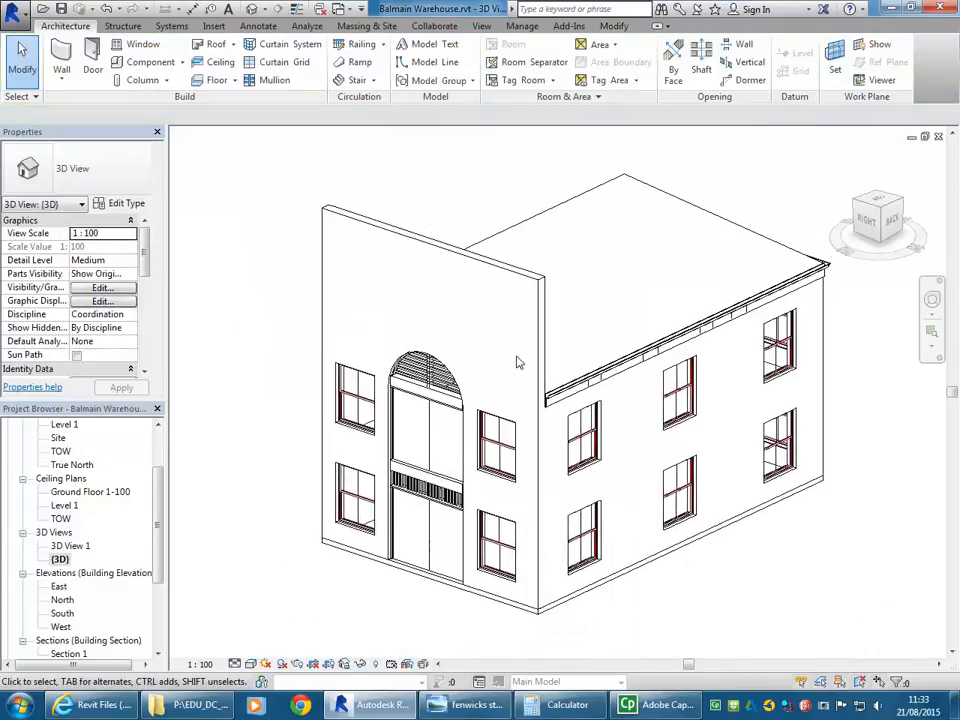
# Lower the front wall's top slightly, to a height of about 9890 mm.
pyautogui.click(358, 222)
pyautogui.scroll(3, 358, 222)
pyautogui.scroll(-4, 358, 222)
pyautogui.scroll(2, 337, 280)
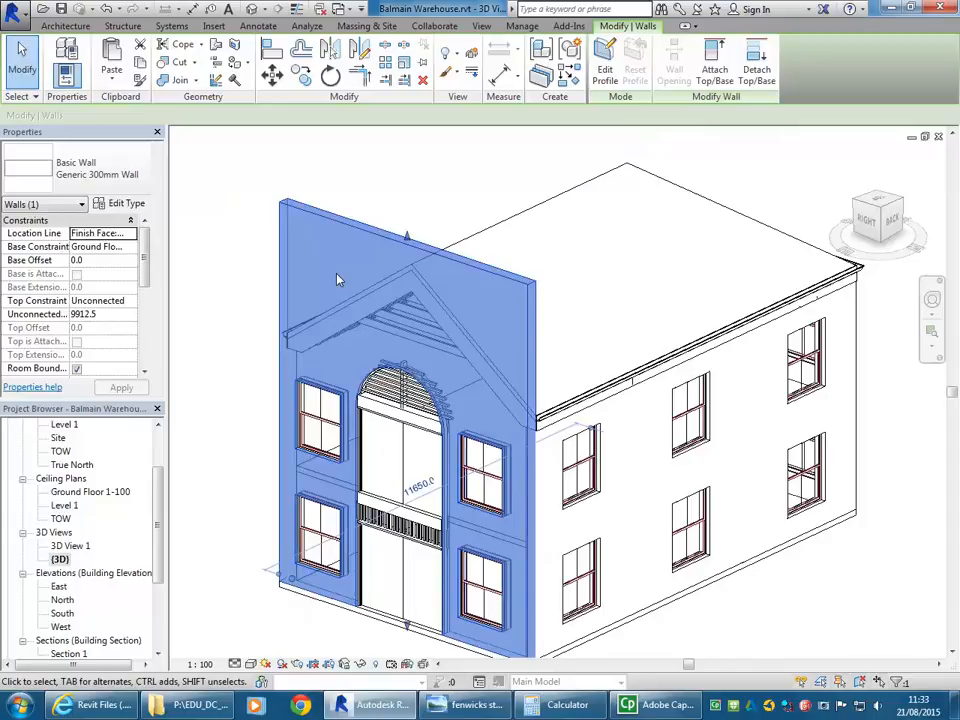
pyautogui.click(345, 200)
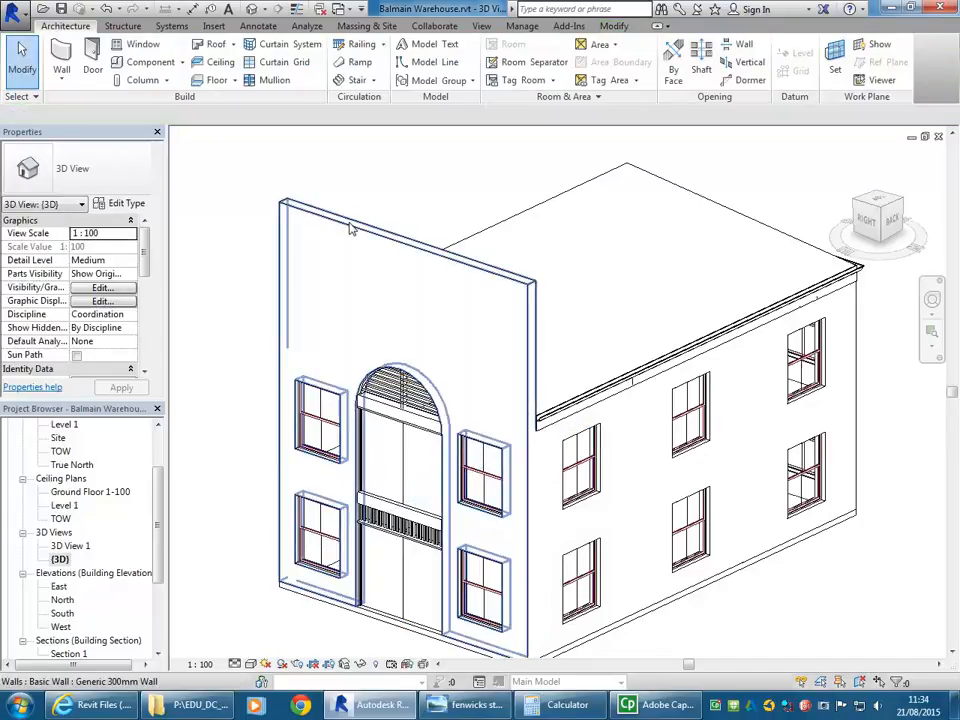
pyautogui.click(357, 233)
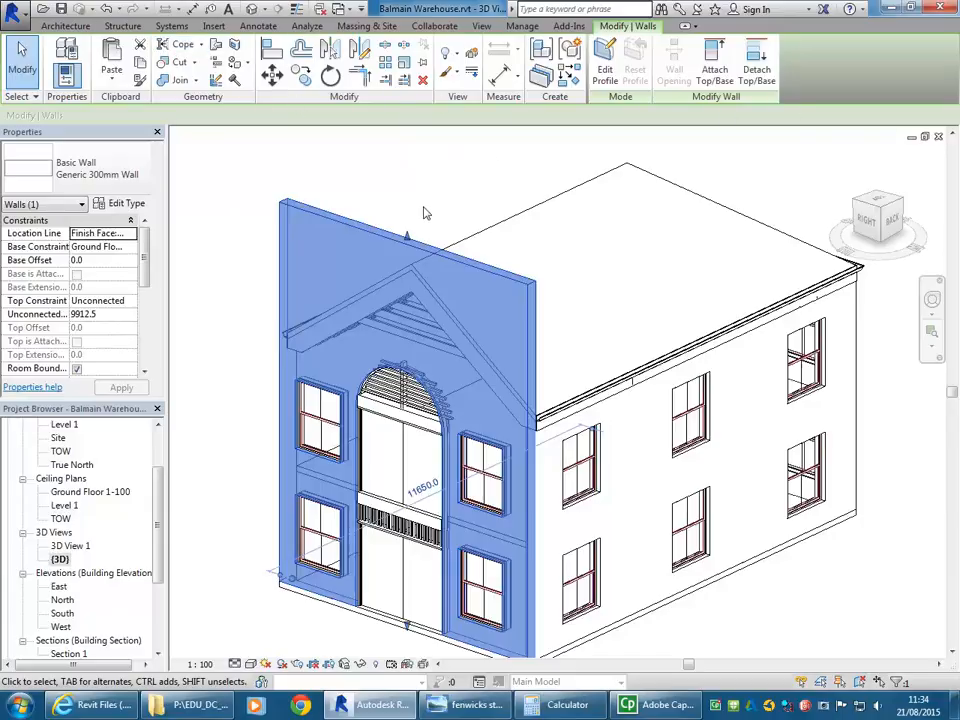
pyautogui.moveTo(407, 237); pyautogui.dragTo(406, 244)
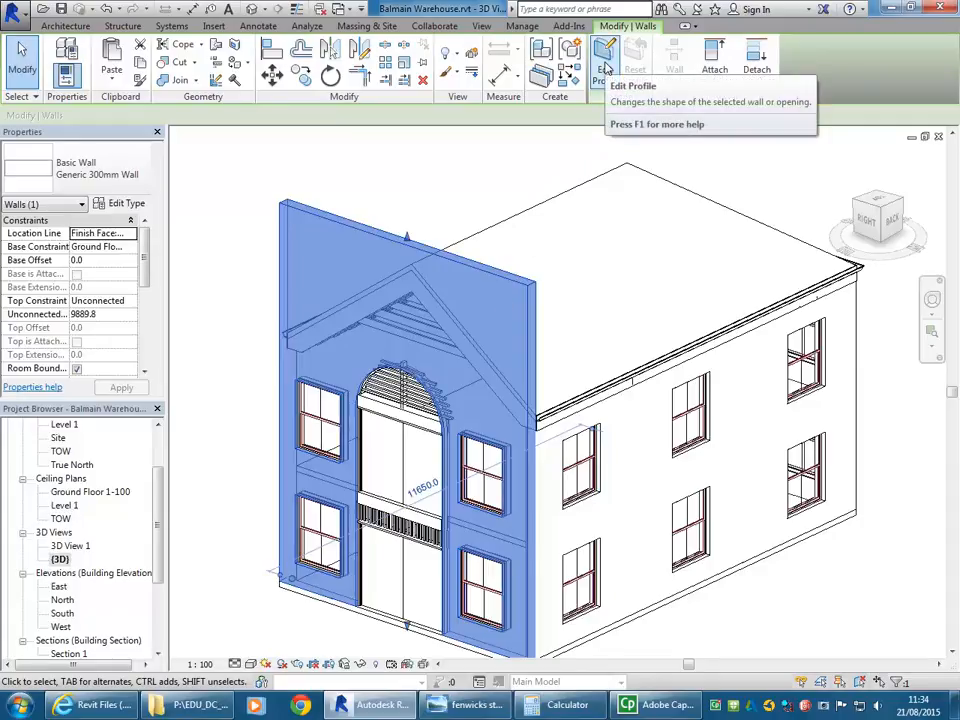
pyautogui.click(605, 68)
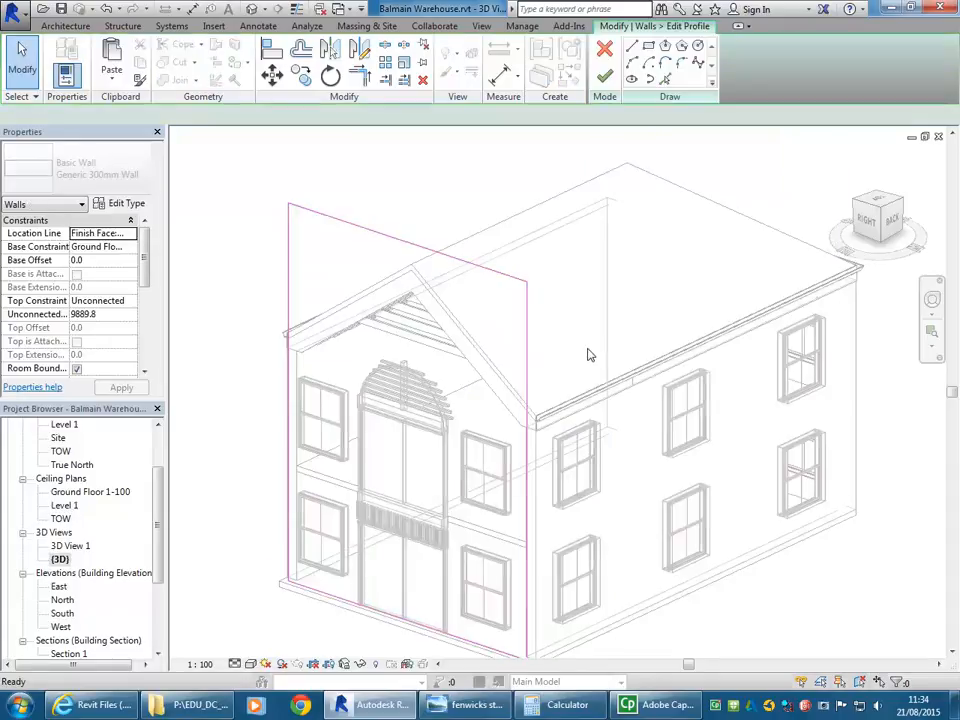
pyautogui.scroll(-2, 590, 354)
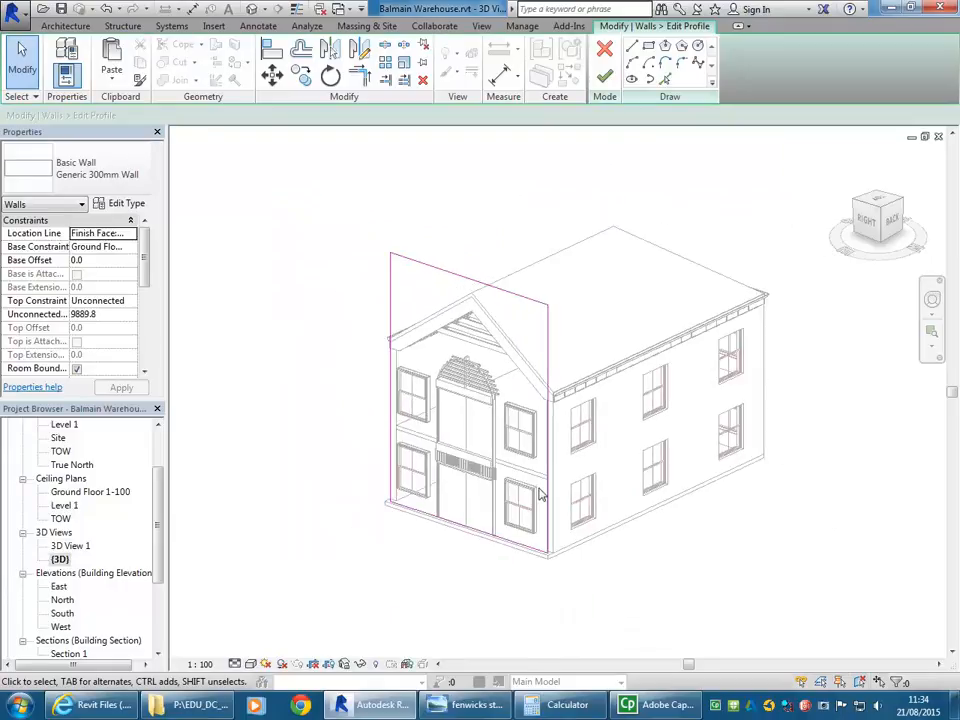
pyautogui.keyDown('shift'); pyautogui.moveTo(574, 474); pyautogui.dragTo(527, 445, button='middle'); pyautogui.keyUp('shift')
pyautogui.scroll(2, 513, 490)
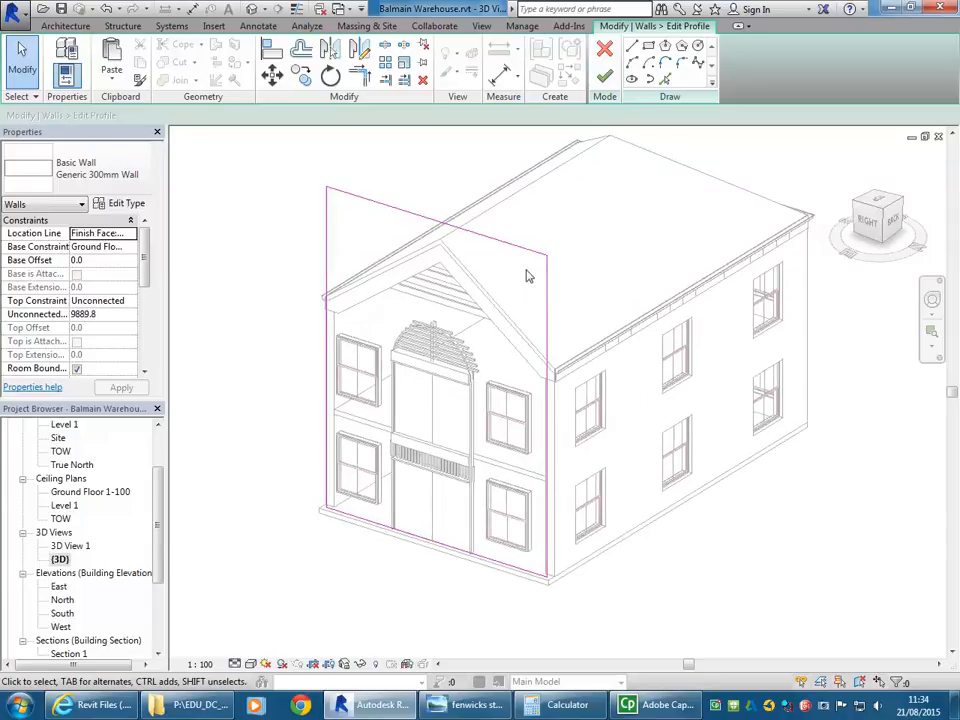
pyautogui.click(605, 49)
# Start editing the front wall's profile and open the East elevation for sketching.
pyautogui.scroll(1, 516, 326)
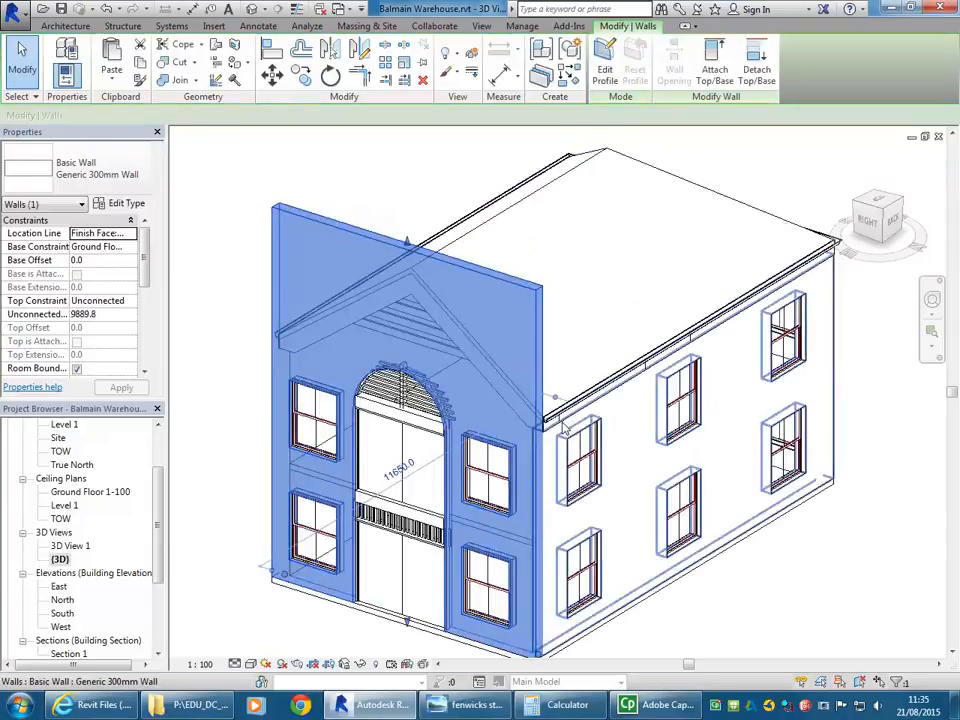
pyautogui.click(605, 62)
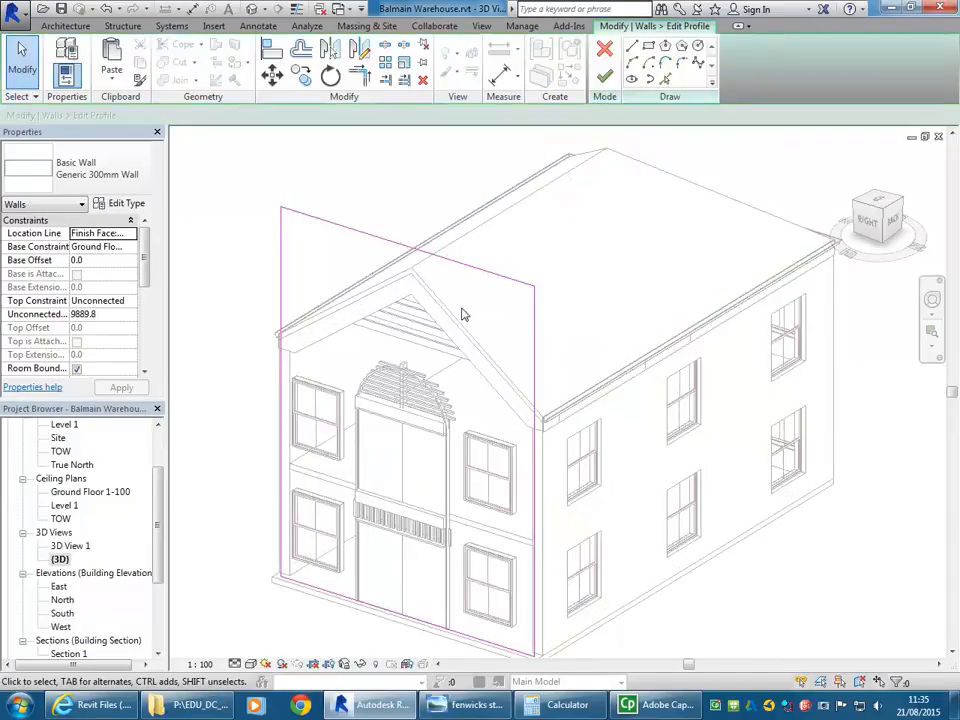
pyautogui.moveTo(462, 314); pyautogui.dragTo(489, 300, button='middle')
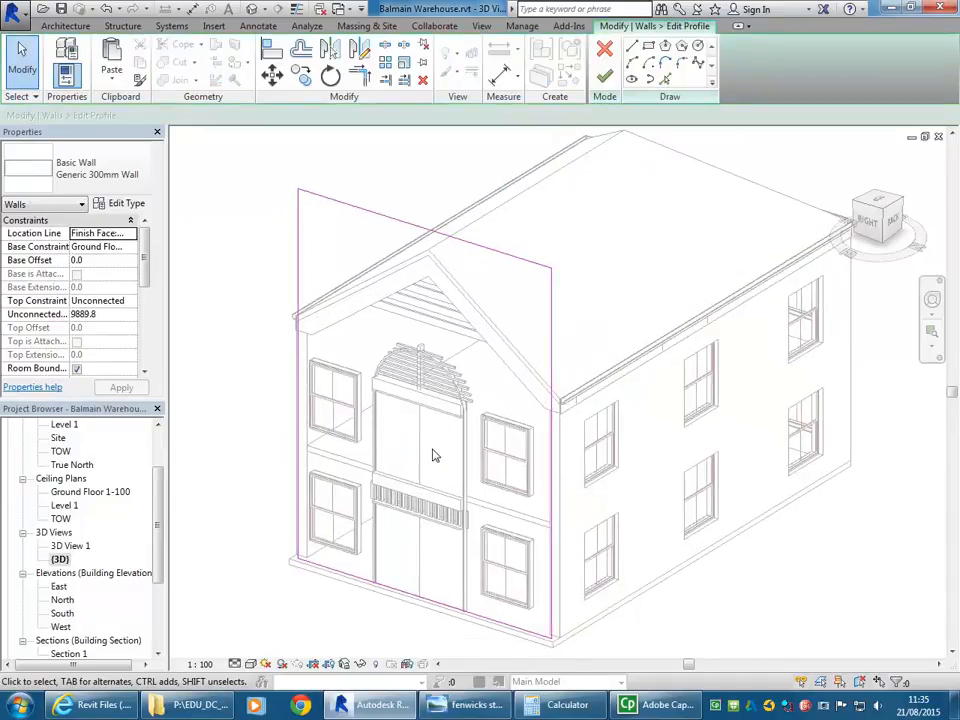
pyautogui.keyDown('shift'); pyautogui.moveTo(407, 430); pyautogui.dragTo(450, 396, button='middle'); pyautogui.keyUp('shift')
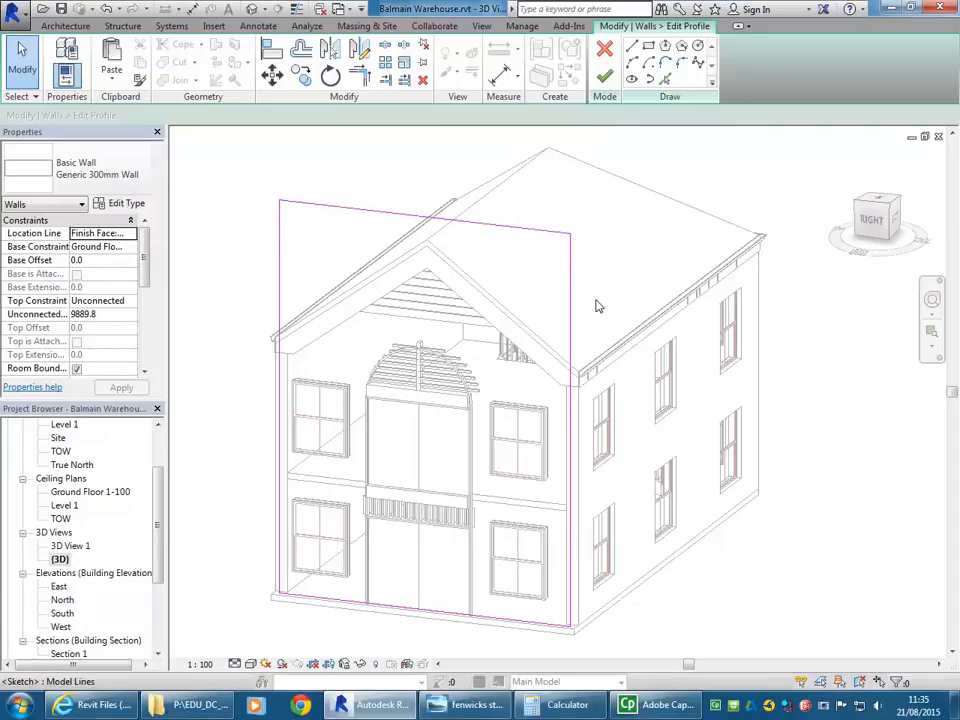
pyautogui.moveTo(771, 210); pyautogui.dragTo(638, 473)
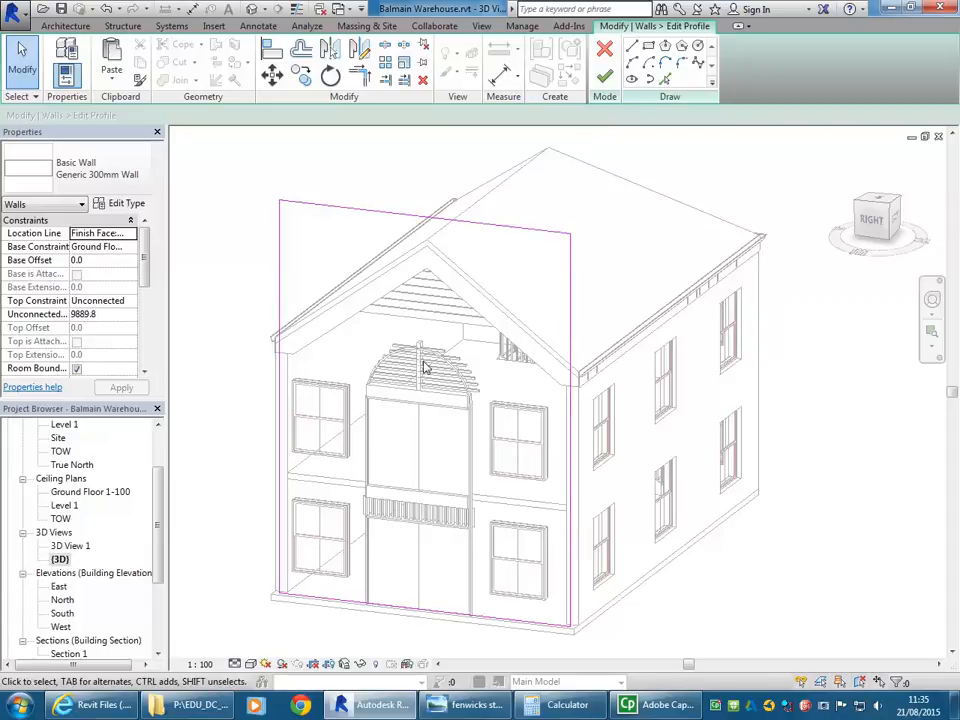
pyautogui.moveTo(317, 463); pyautogui.dragTo(298, 453, button='middle')
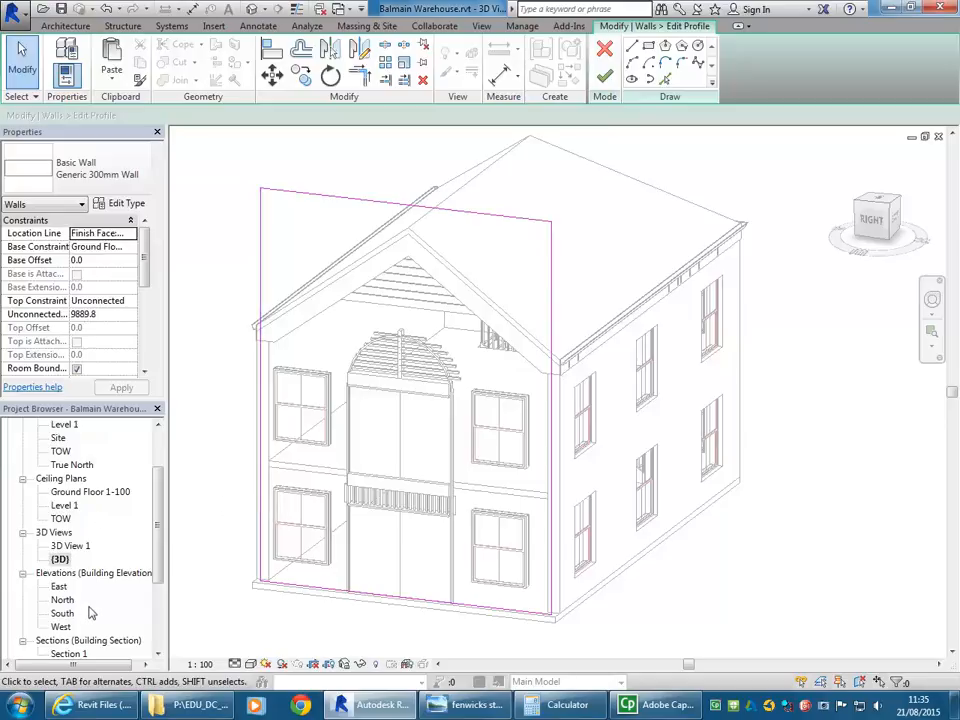
pyautogui.moveTo(340, 497); pyautogui.dragTo(352, 485, button='middle')
pyautogui.scroll(-2, 345, 492)
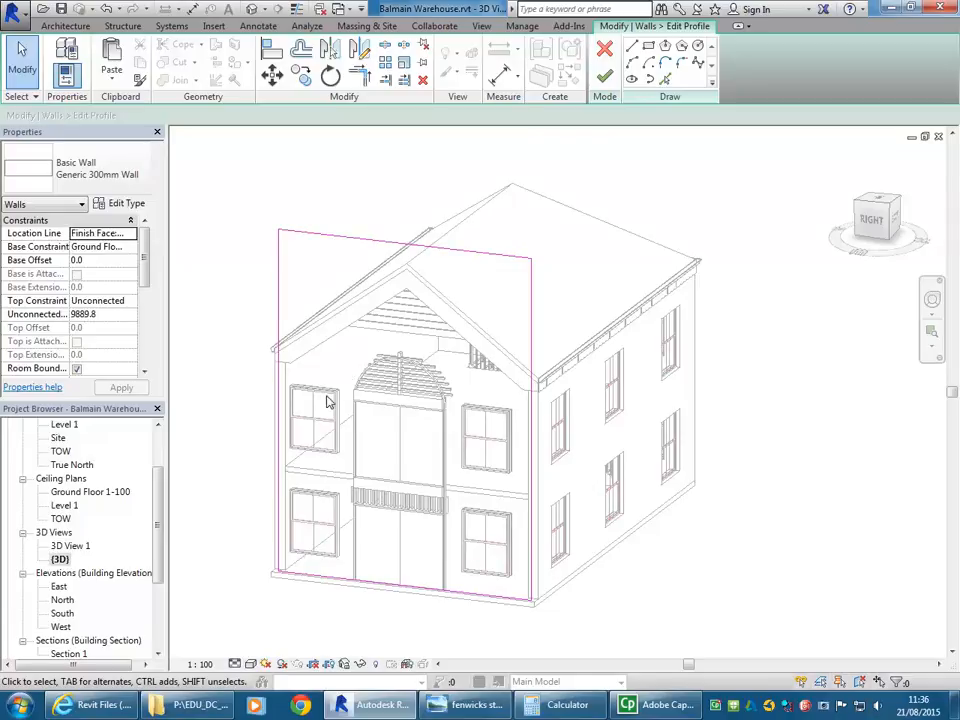
pyautogui.click(58, 588)
pyautogui.doubleClick(58, 588)
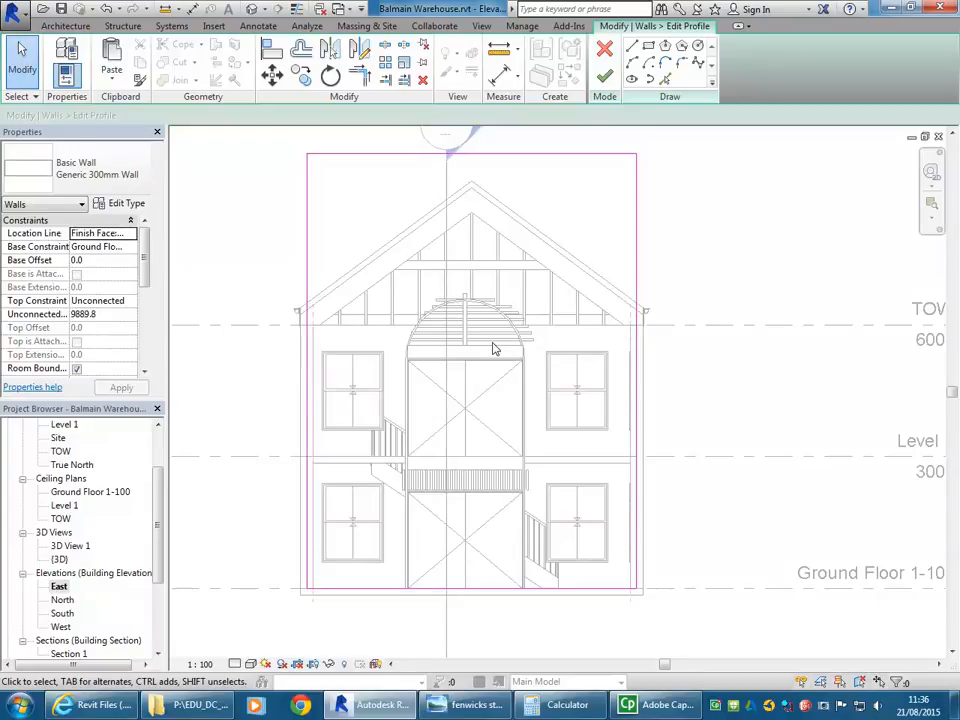
# Examine the stepped gable in the stone building reference photo and return to the East elevation in Revit.
pyautogui.moveTo(605, 311); pyautogui.dragTo(591, 361, button='middle')
pyautogui.scroll(1, 448, 330)
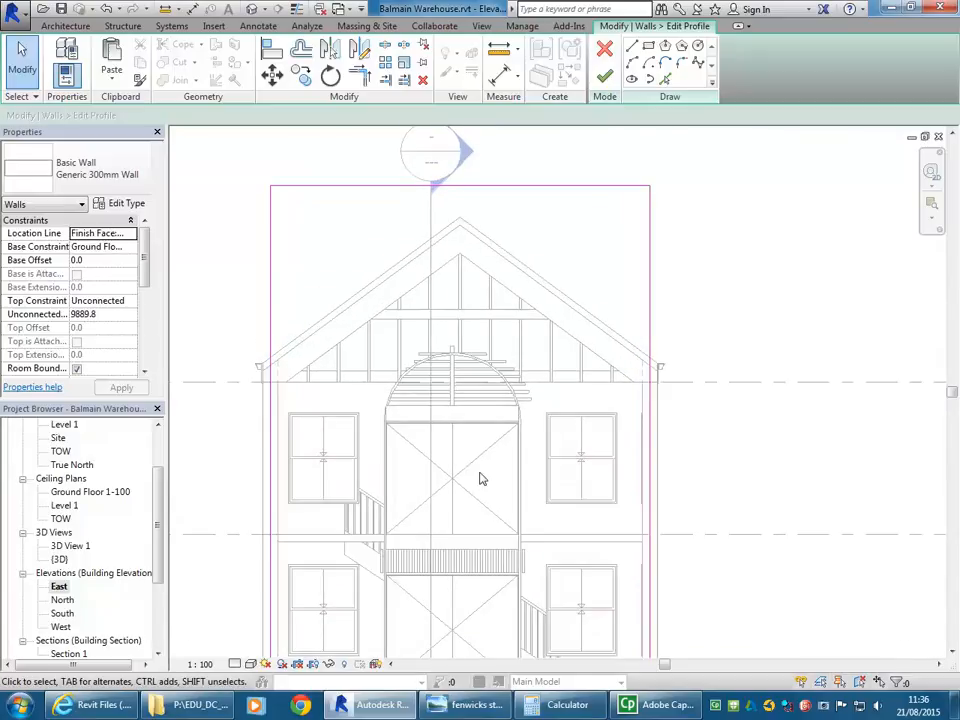
pyautogui.moveTo(555, 435); pyautogui.dragTo(517, 407, button='middle')
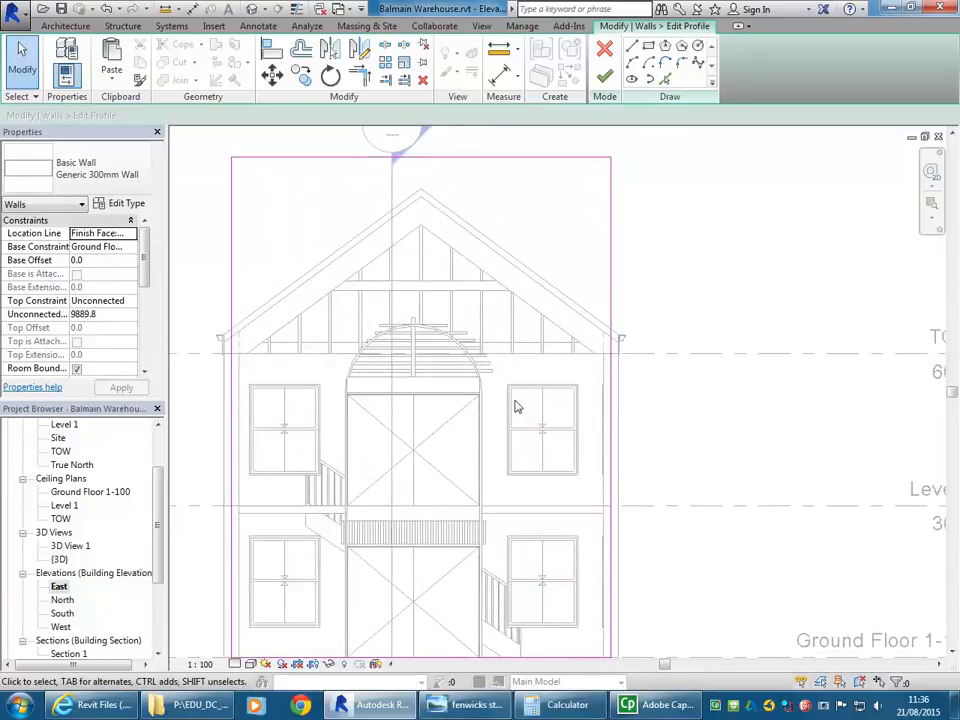
pyautogui.scroll(1, 424, 318)
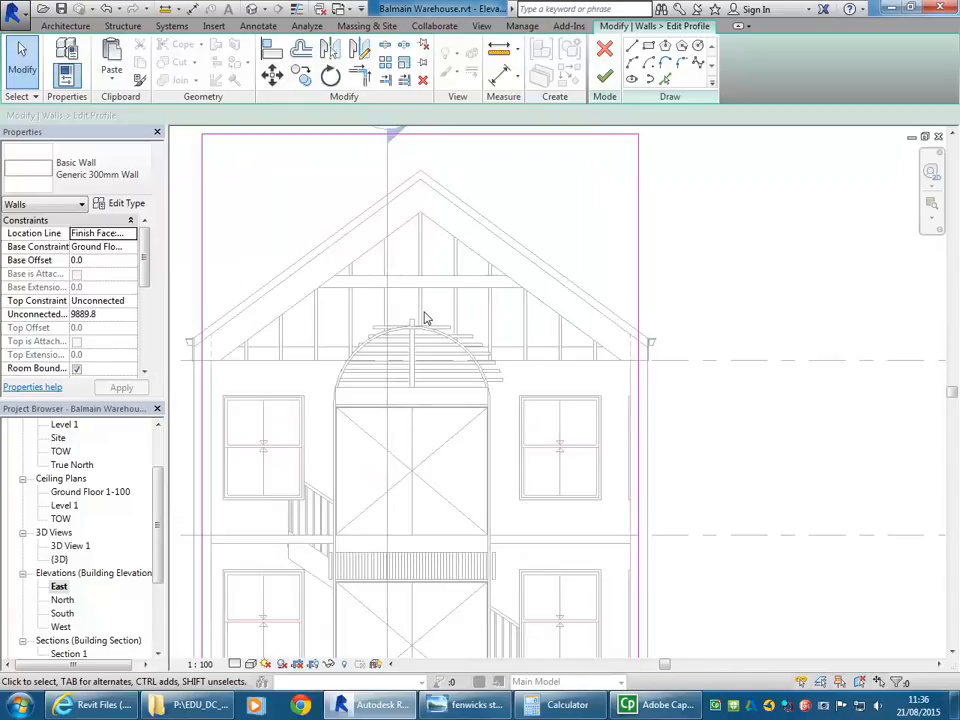
pyautogui.click(472, 704)
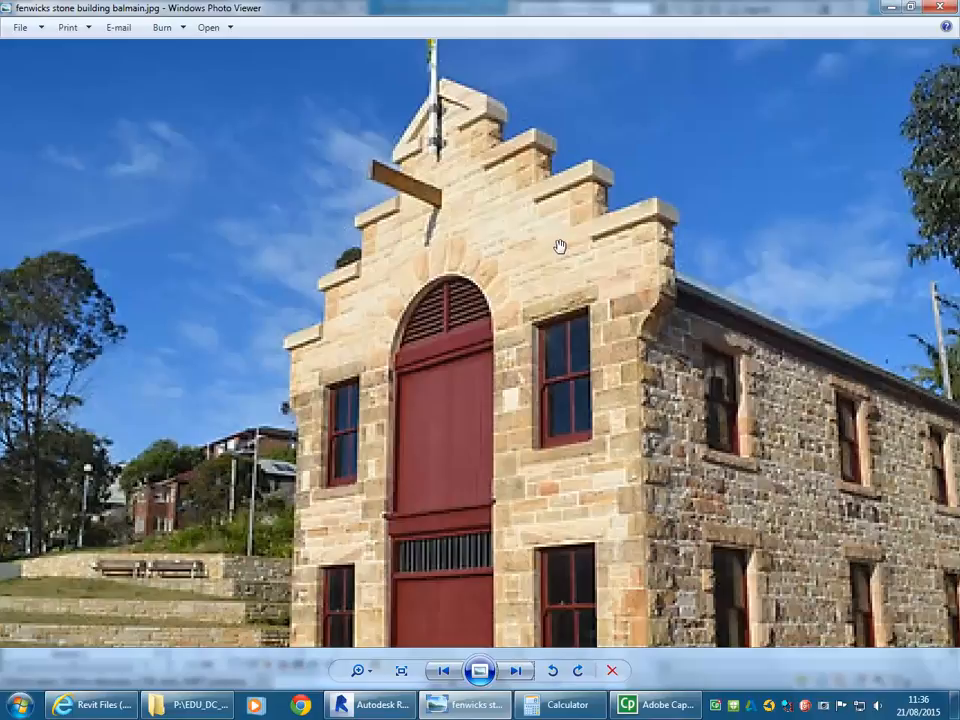
pyautogui.click(893, 9)
# Sketch a horizontal line about 5120 mm long from the midpoint of the door arch past the wall profile's right edge.
pyautogui.moveTo(510, 330); pyautogui.dragTo(516, 343, button='middle')
pyautogui.scroll(2, 414, 336)
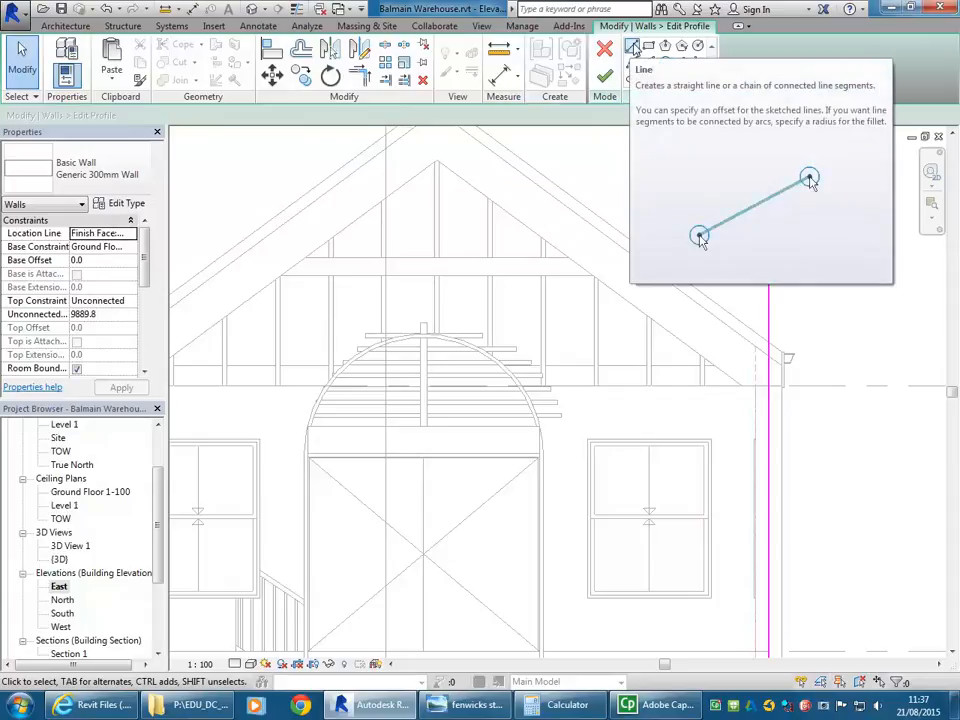
pyautogui.click(633, 48)
pyautogui.scroll(5, 425, 330)
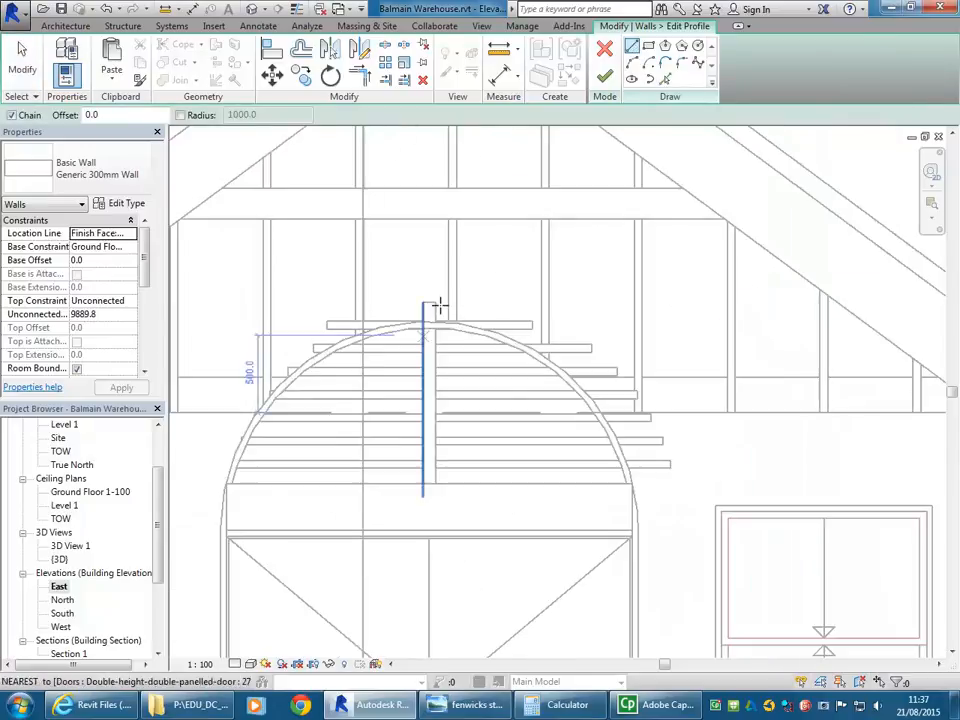
pyautogui.scroll(2, 440, 304)
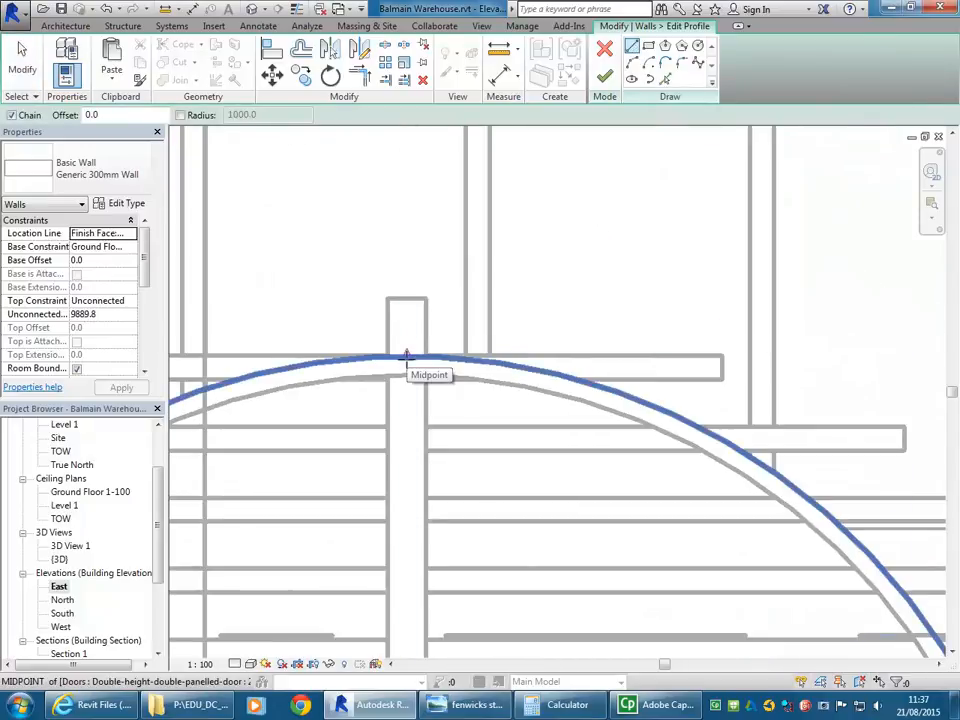
pyautogui.click(406, 356)
pyautogui.scroll(-5, 575, 335)
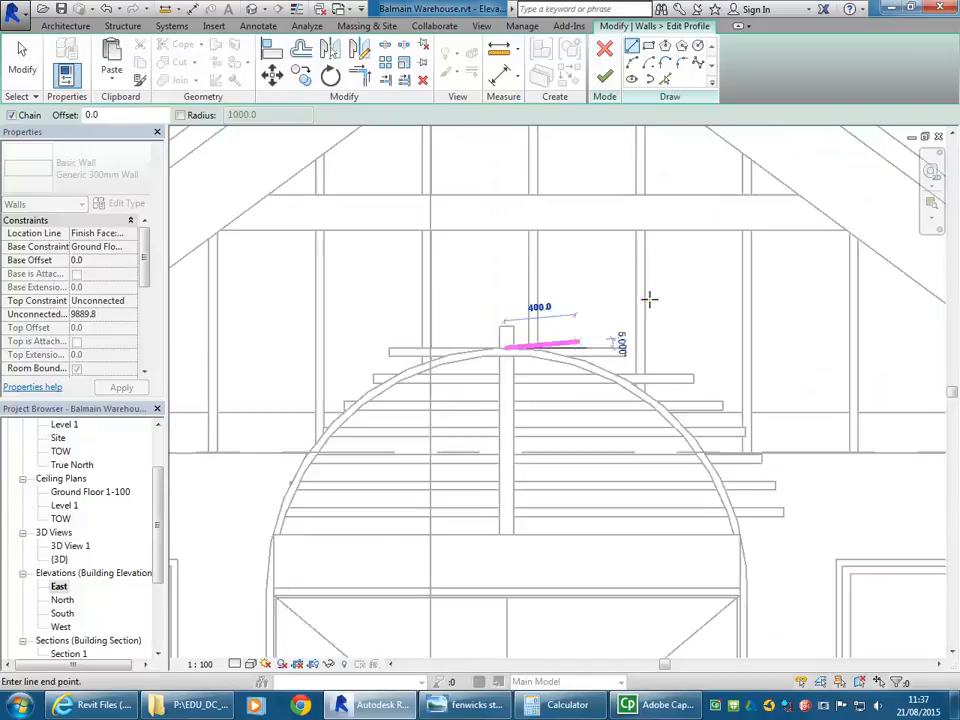
pyautogui.scroll(-2, 551, 323)
pyautogui.moveTo(568, 326); pyautogui.dragTo(480, 332, button='middle')
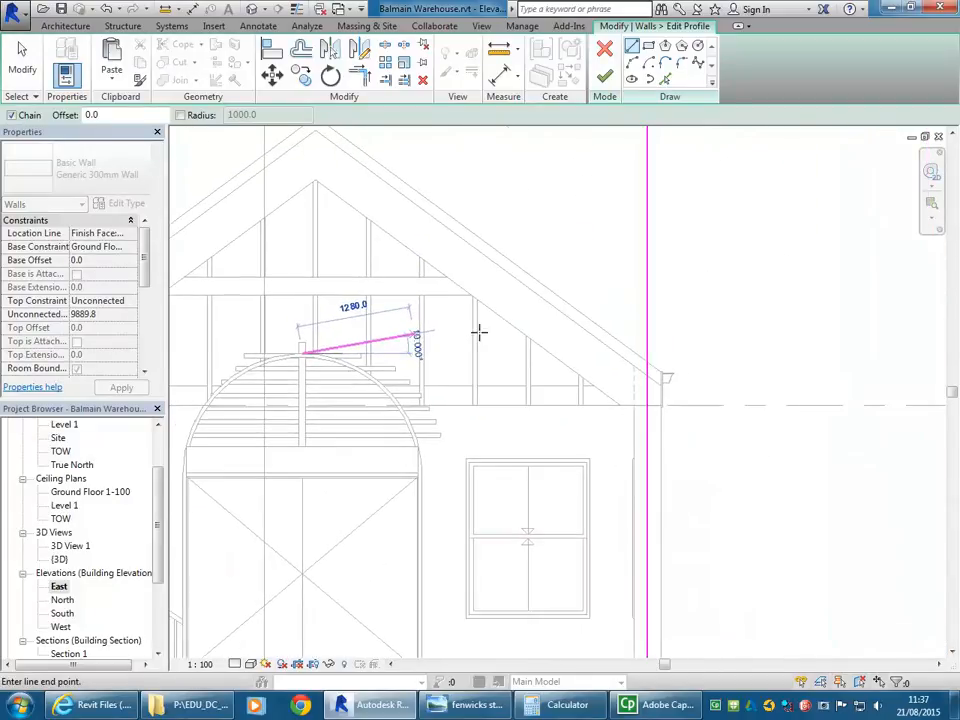
pyautogui.click(755, 352)
pyautogui.rightClick(701, 242)
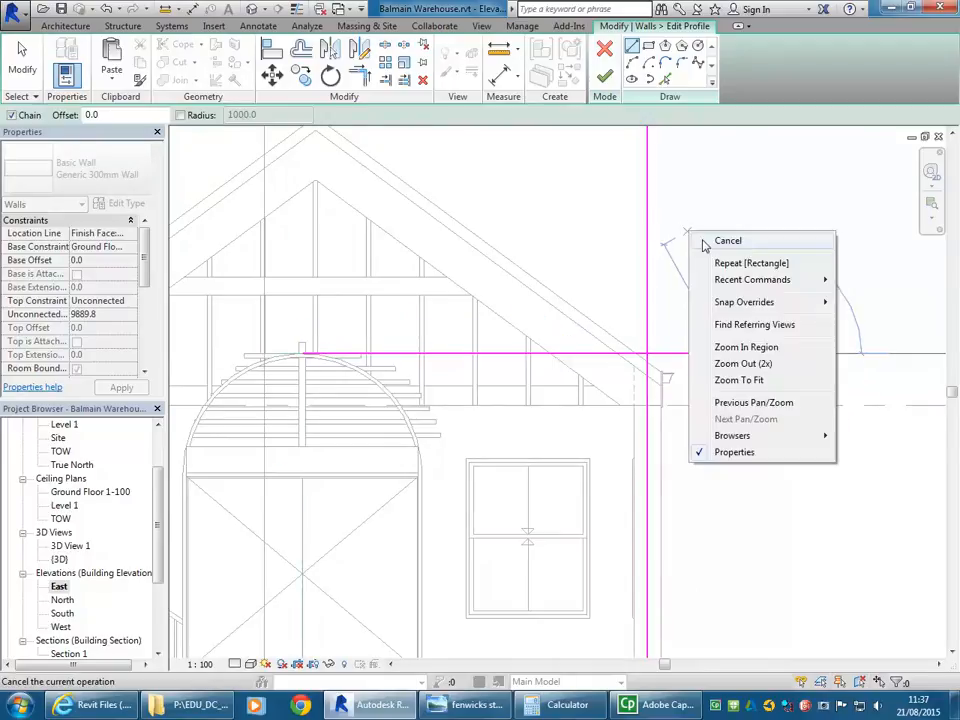
pyautogui.click(741, 250)
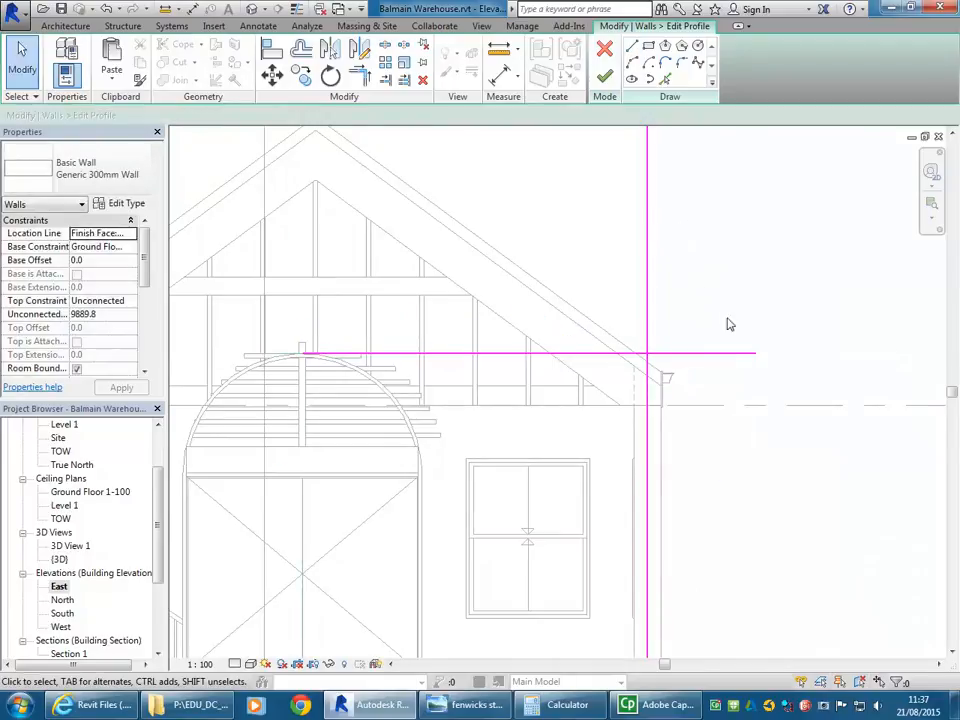
# Inspect the new horizontal sketch line, compare it with the lowest parapet step in the reference photo, and return to the elevation.
pyautogui.scroll(2, 671, 304)
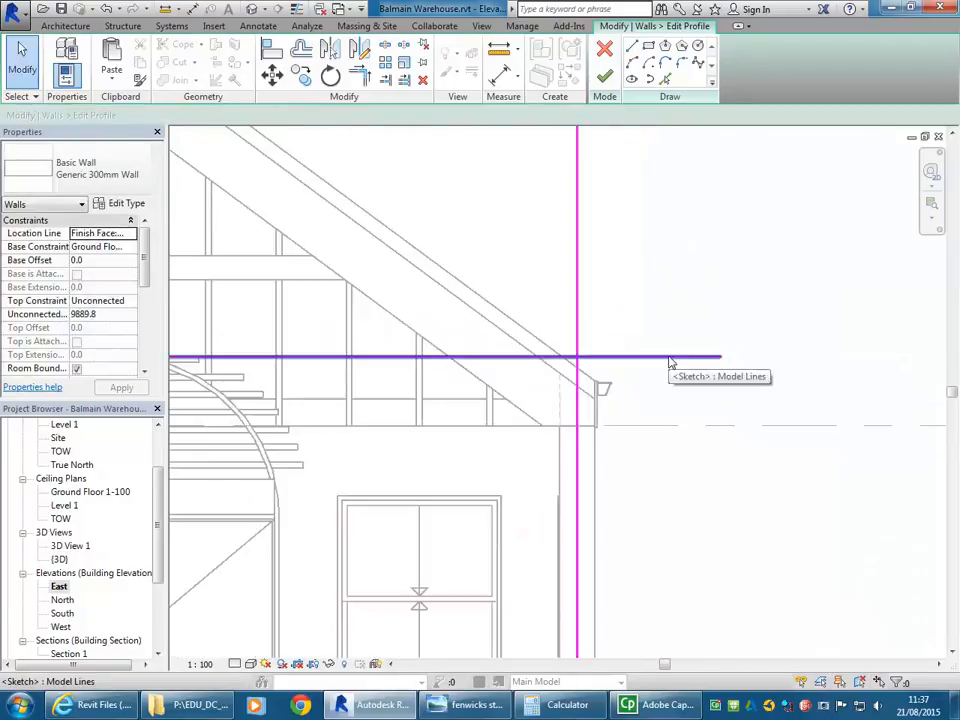
pyautogui.click(671, 358)
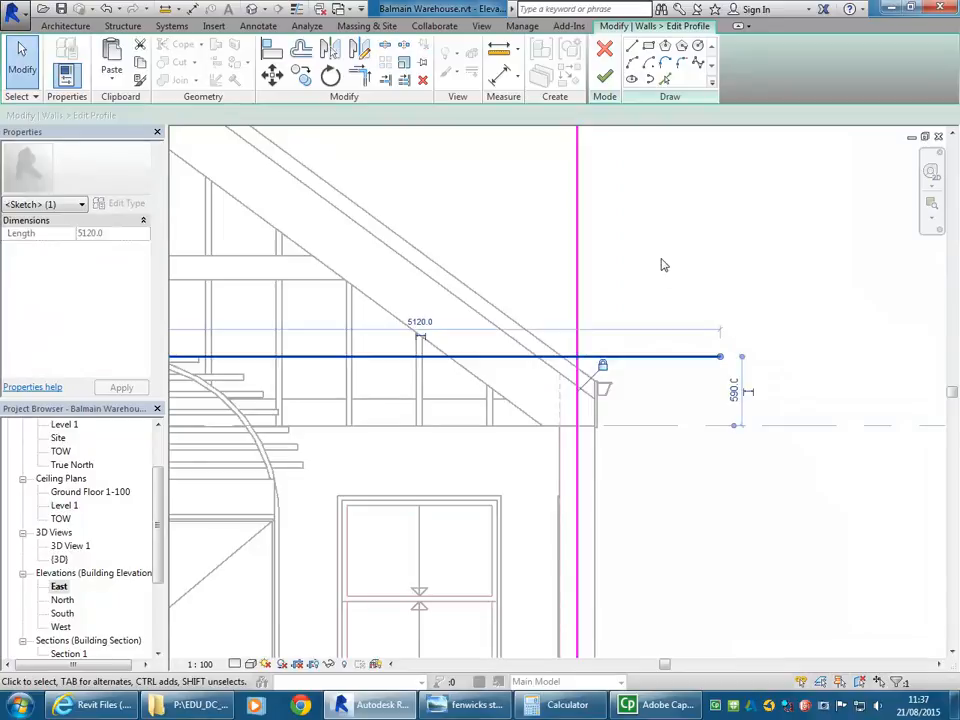
pyautogui.click(661, 260)
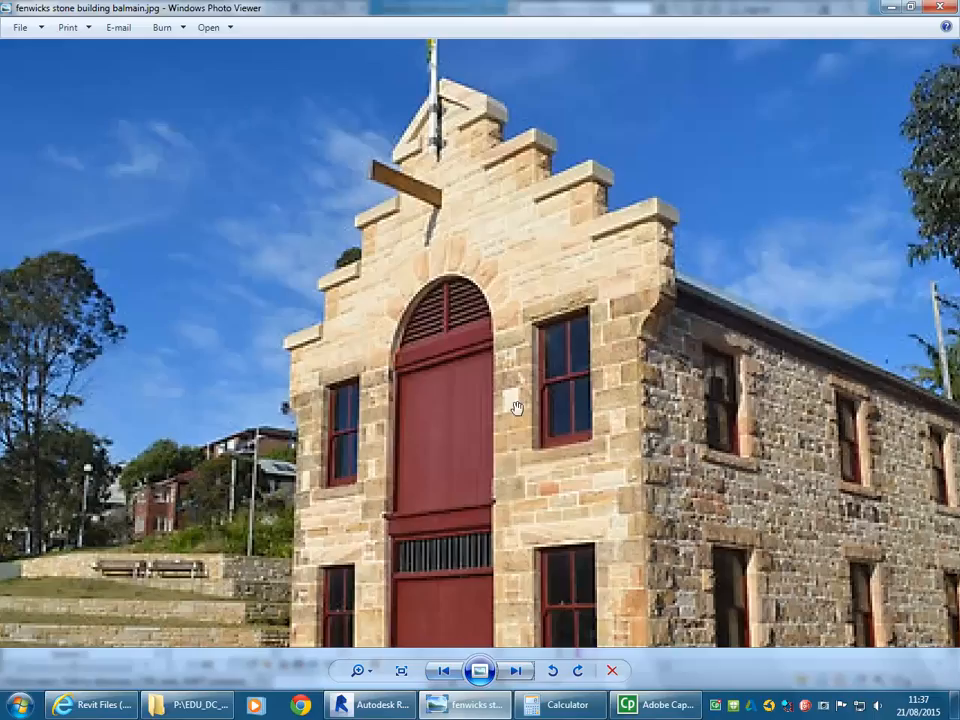
pyautogui.click(470, 705)
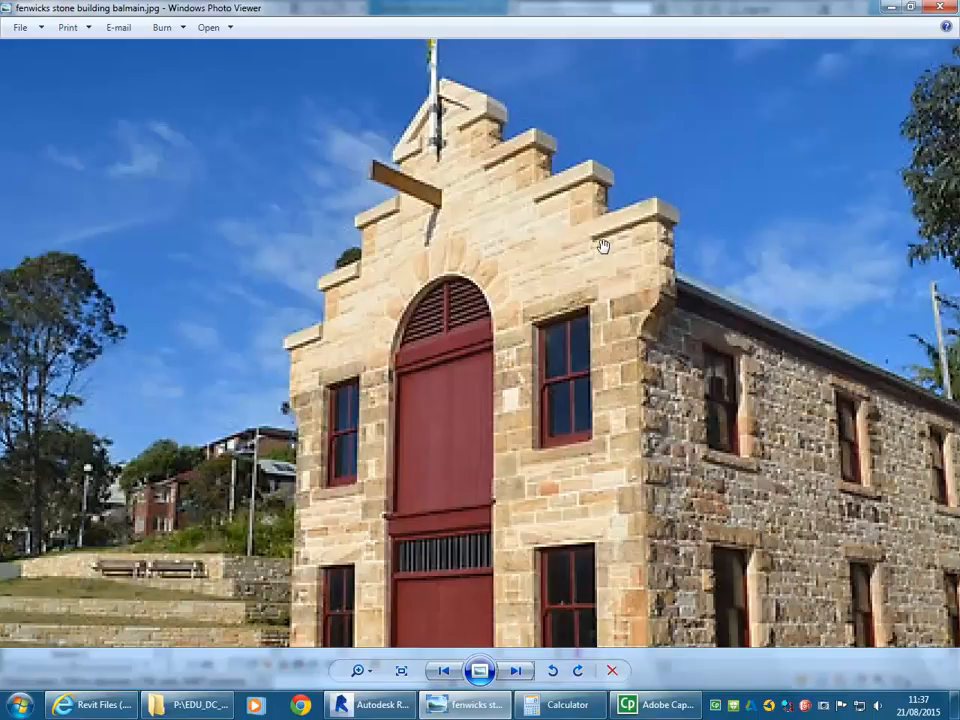
pyautogui.click(888, 7)
pyautogui.moveTo(592, 314); pyautogui.dragTo(586, 316, button='middle')
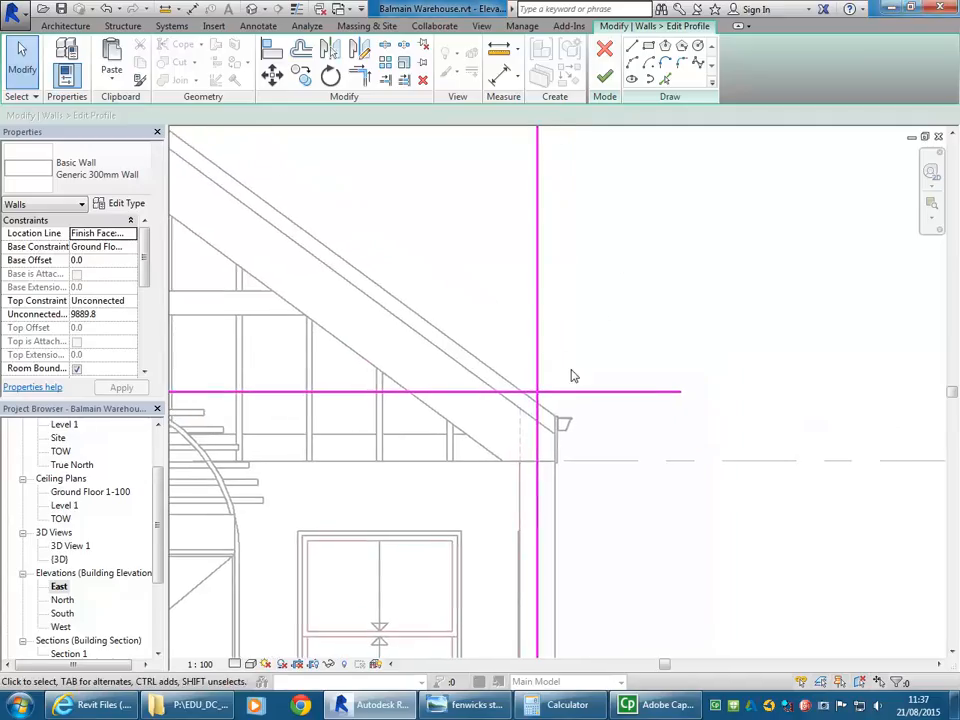
# Start the Offset tool with a numerical offset of 350 mm and copying turned off.
pyautogui.click(302, 51)
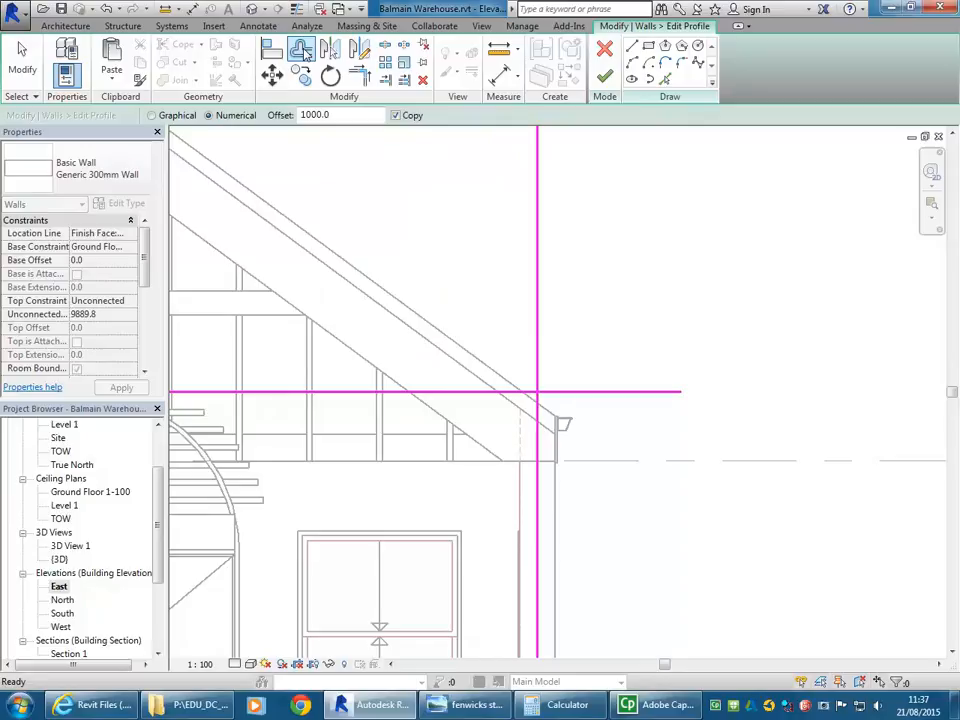
pyautogui.moveTo(390, 210); pyautogui.dragTo(620, 199, button='middle')
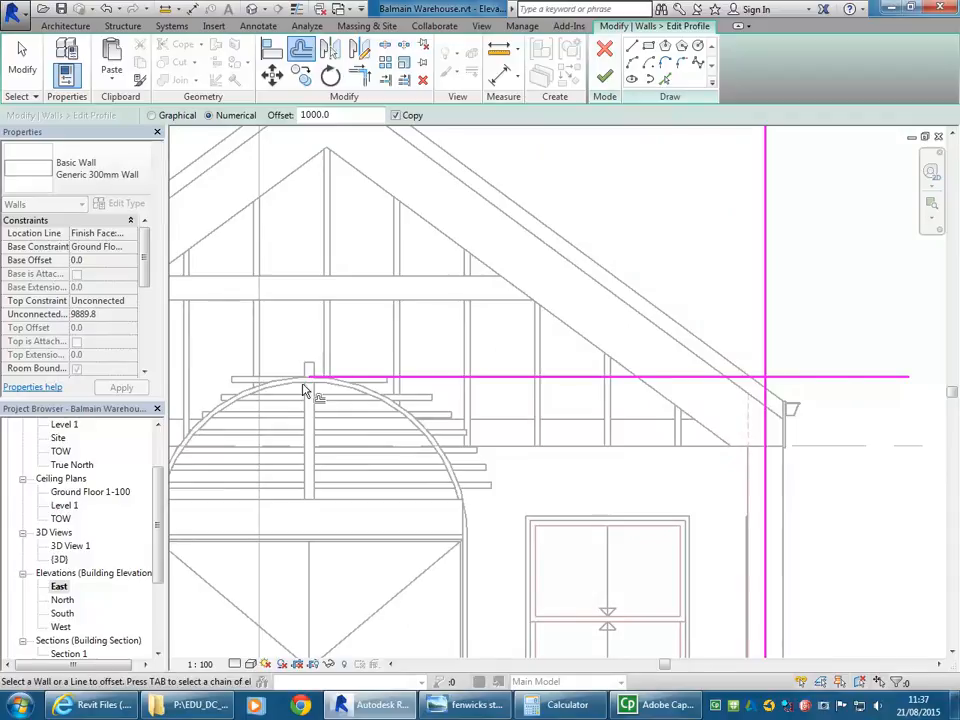
pyautogui.moveTo(615, 247); pyautogui.dragTo(534, 248, button='middle')
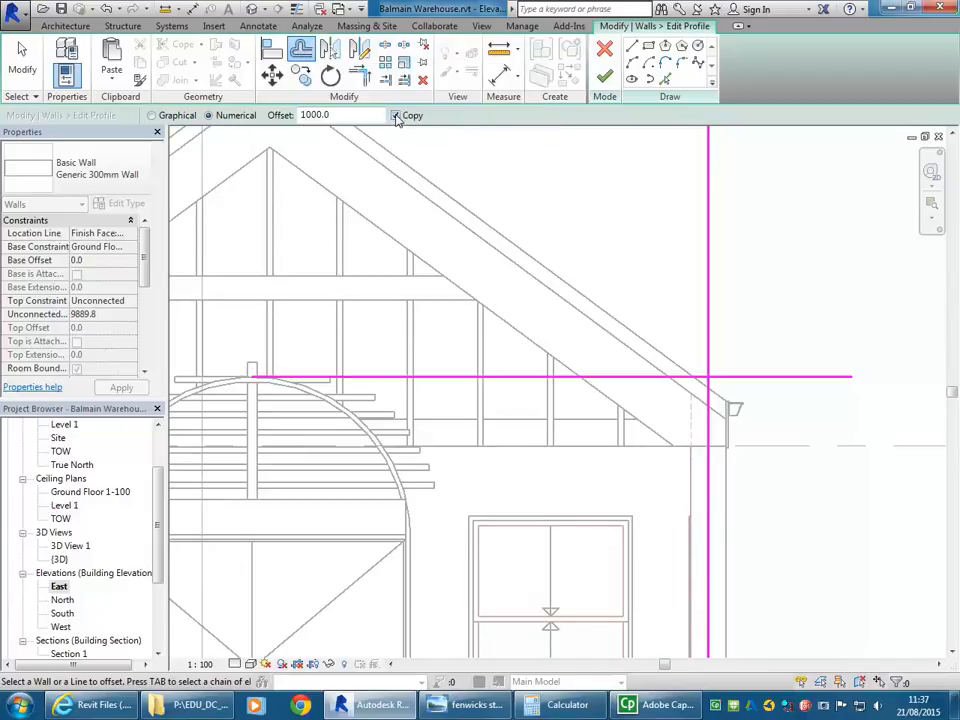
pyautogui.click(396, 116)
pyautogui.moveTo(360, 115); pyautogui.dragTo(270, 121)
pyautogui.write('35')
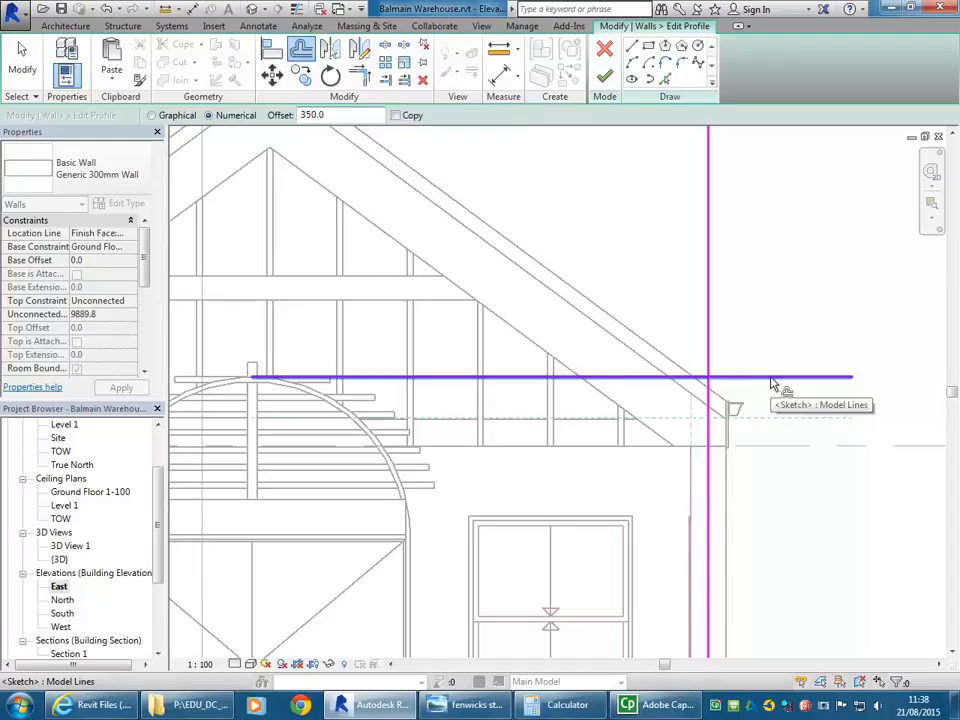
# Compare the eaves and gutter area of the East elevation with the parapet steps in the stone building photo, leaving the Offset tool.
pyautogui.moveTo(793, 471); pyautogui.dragTo(673, 435, button='middle')
pyautogui.click(455, 704)
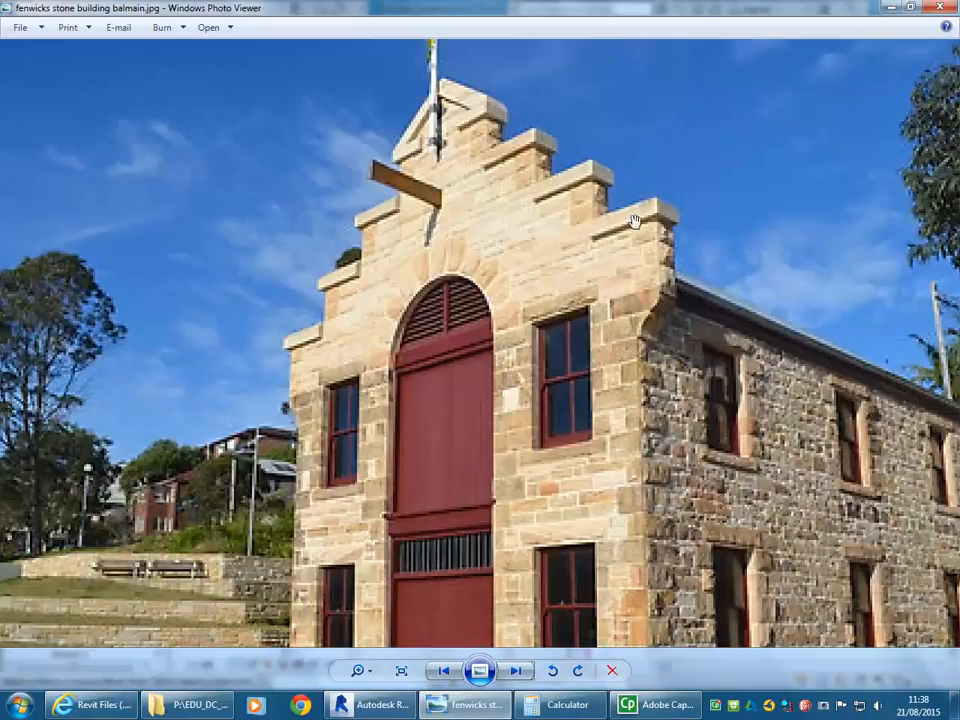
pyautogui.click(890, 7)
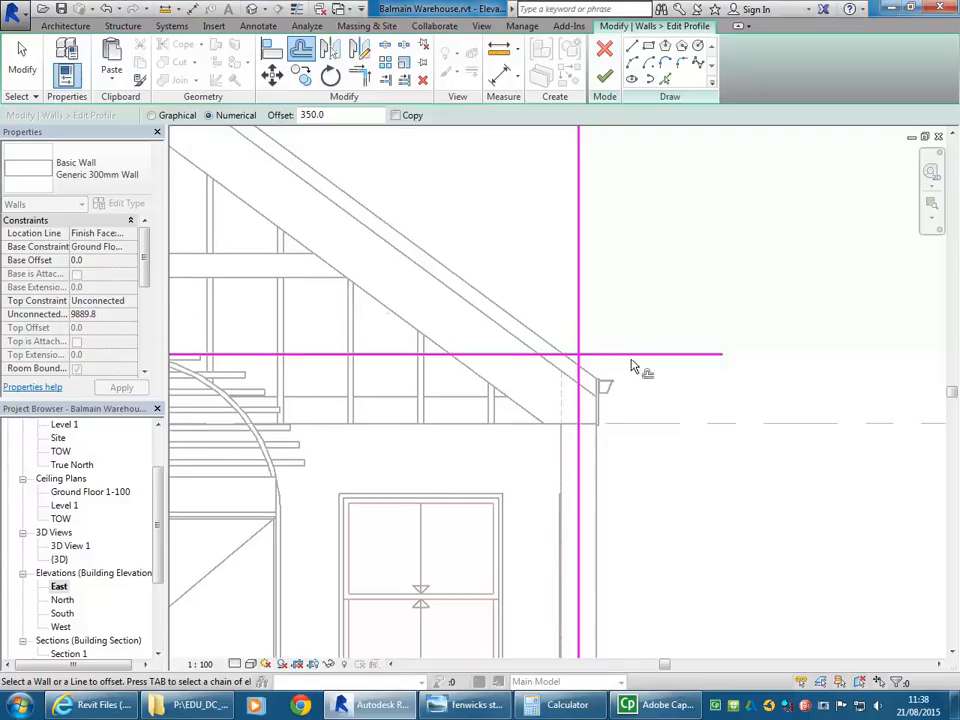
pyautogui.scroll(3, 610, 400)
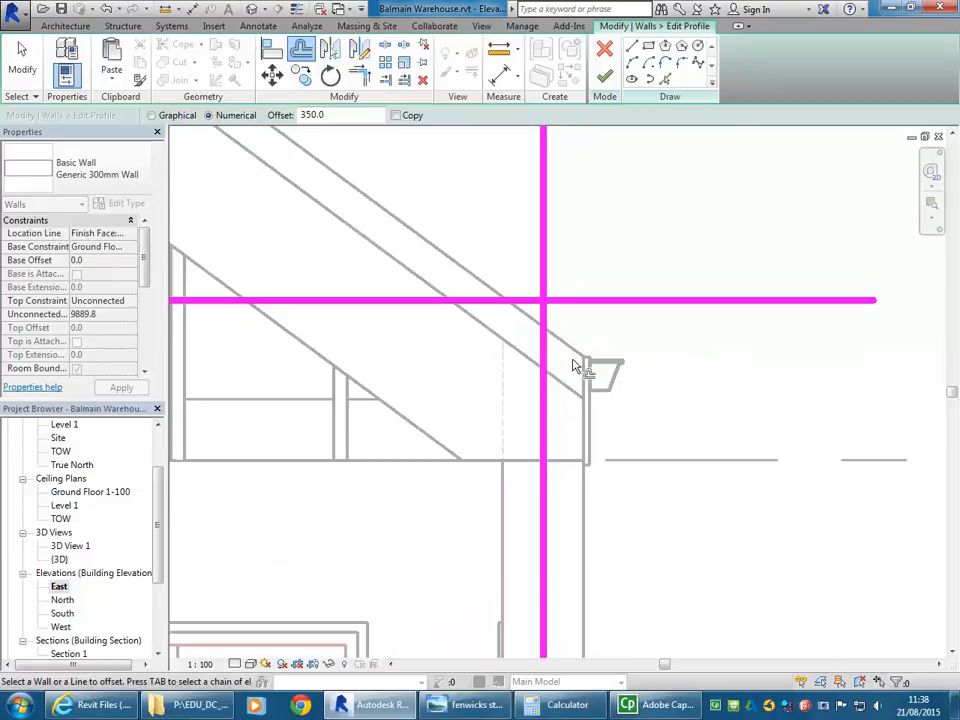
pyautogui.scroll(-3, 600, 380)
pyautogui.press('Escape')
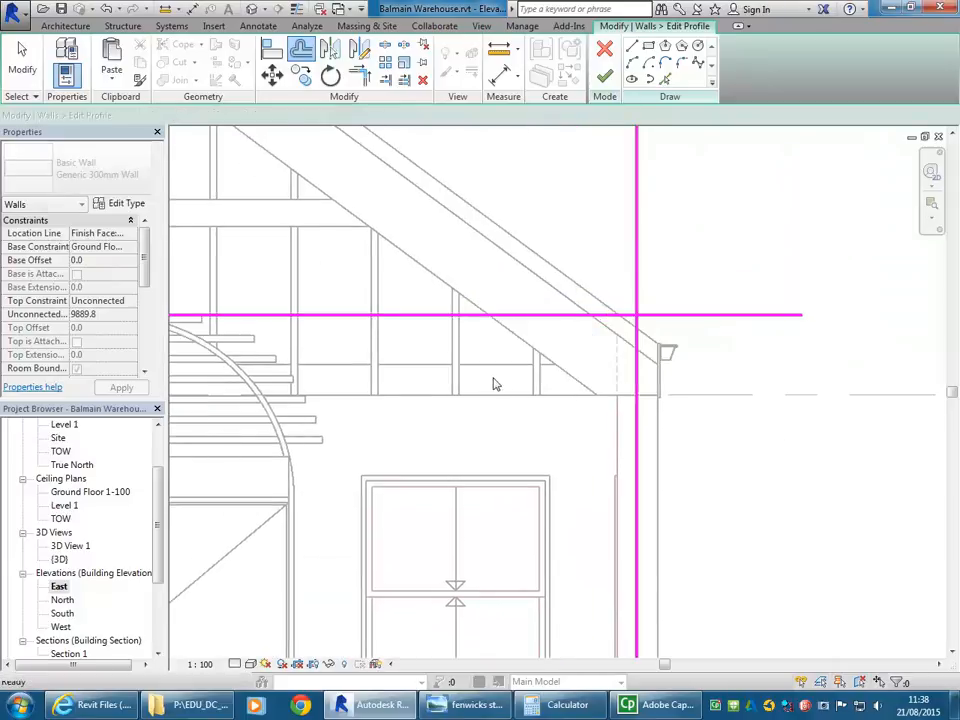
pyautogui.scroll(-1, 500, 385)
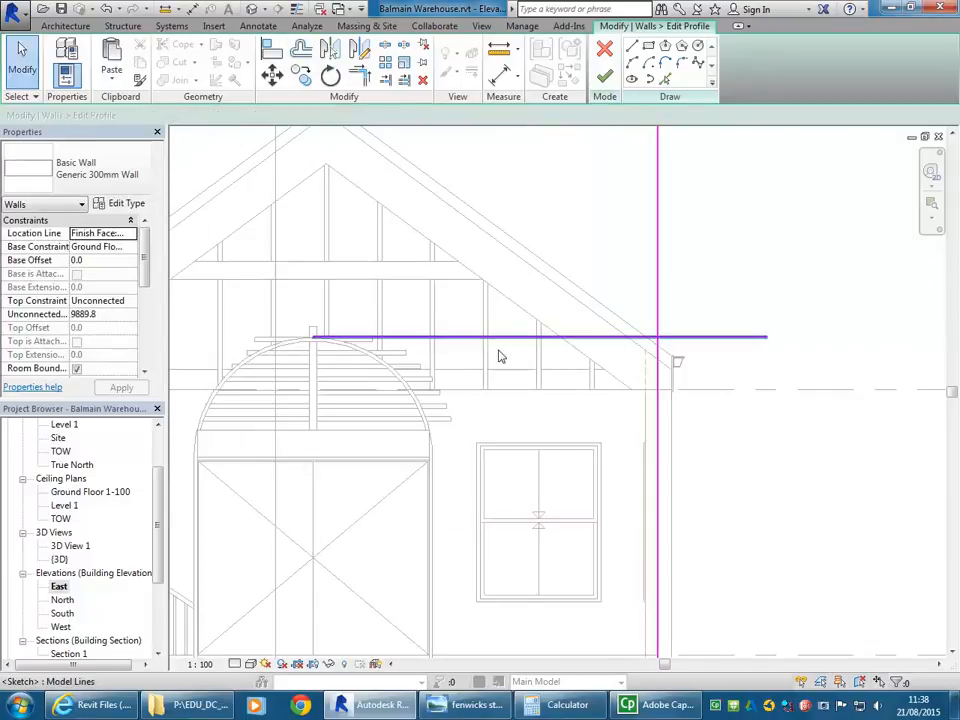
pyautogui.click(466, 704)
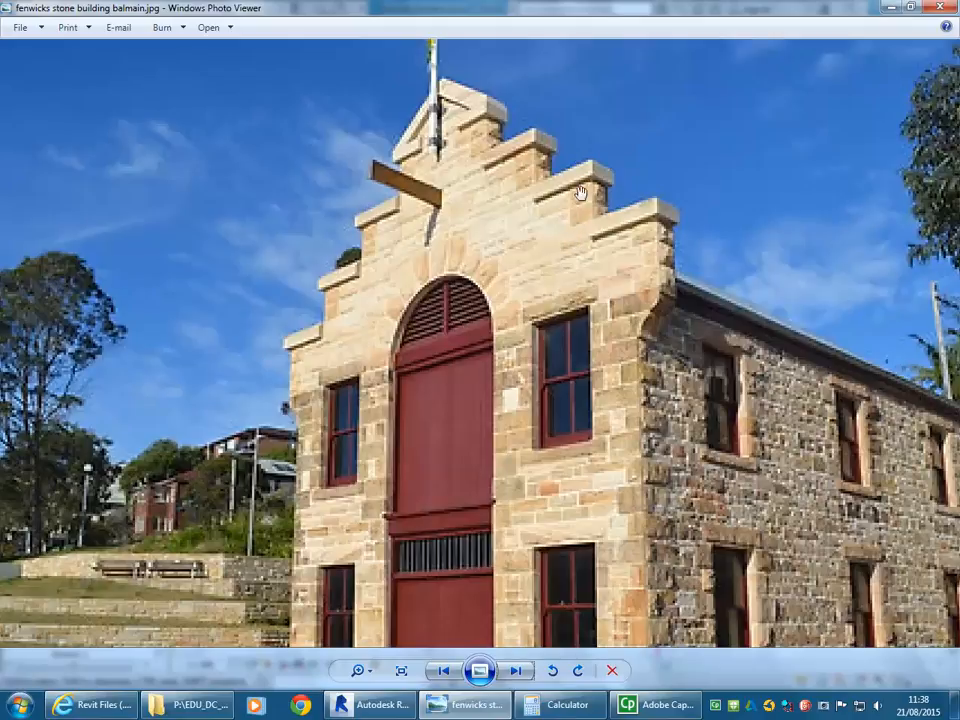
pyautogui.click(890, 7)
pyautogui.moveTo(633, 240); pyautogui.dragTo(549, 295, button='middle')
pyautogui.scroll(1, 585, 274)
pyautogui.scroll(-1, 538, 288)
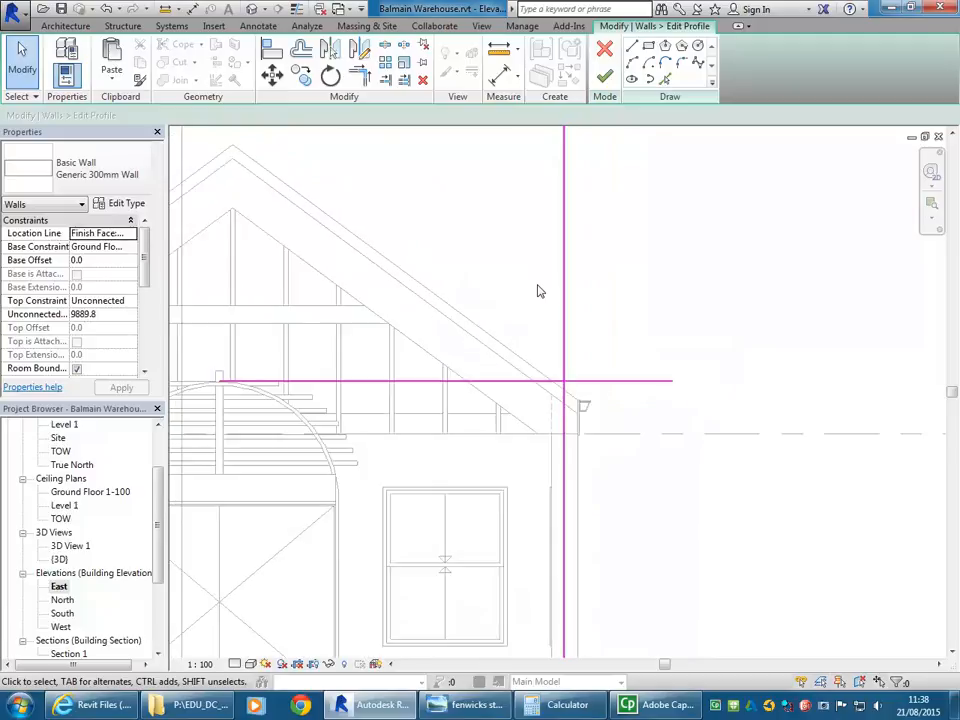
# Offset a copy of the horizontal line 350 mm upward, and move that copy up by two further 350 mm offsets without copying.
pyautogui.click(301, 50)
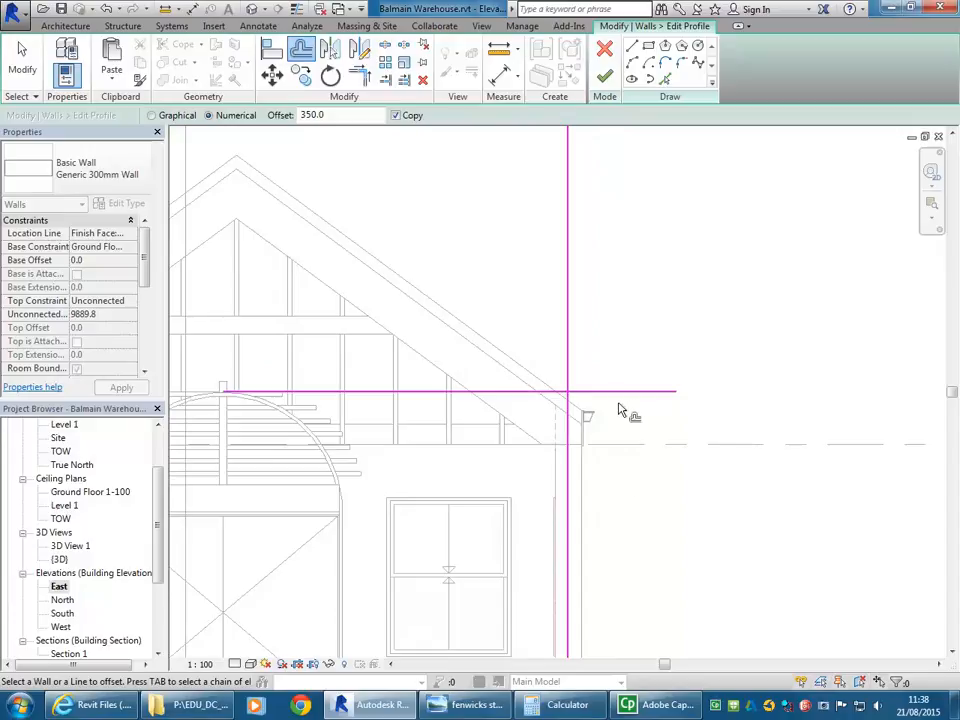
pyautogui.click(616, 397)
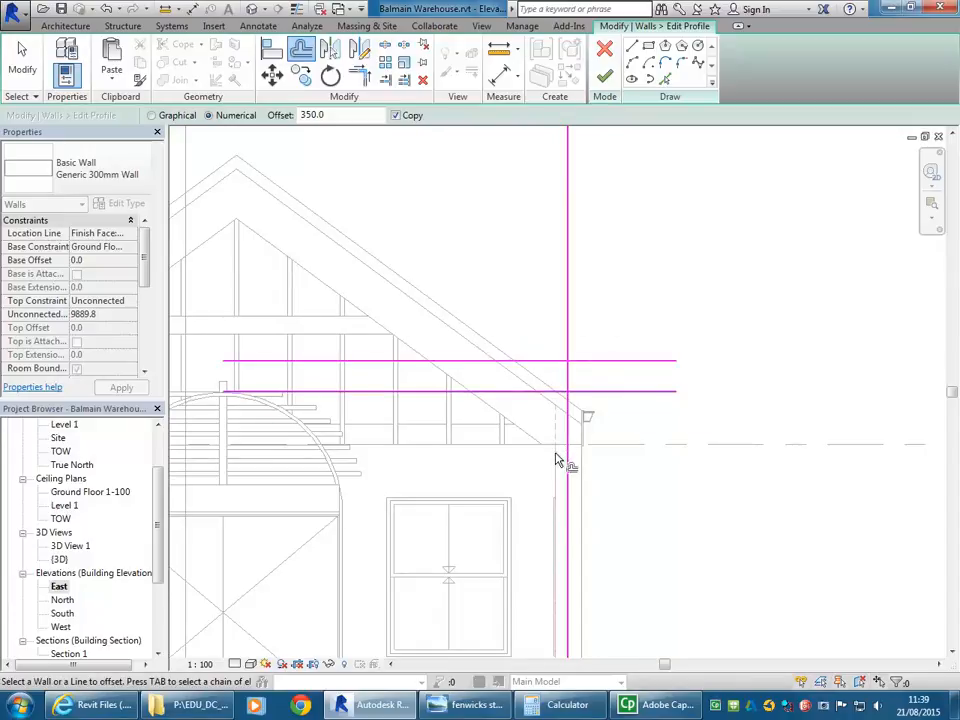
pyautogui.click(396, 116)
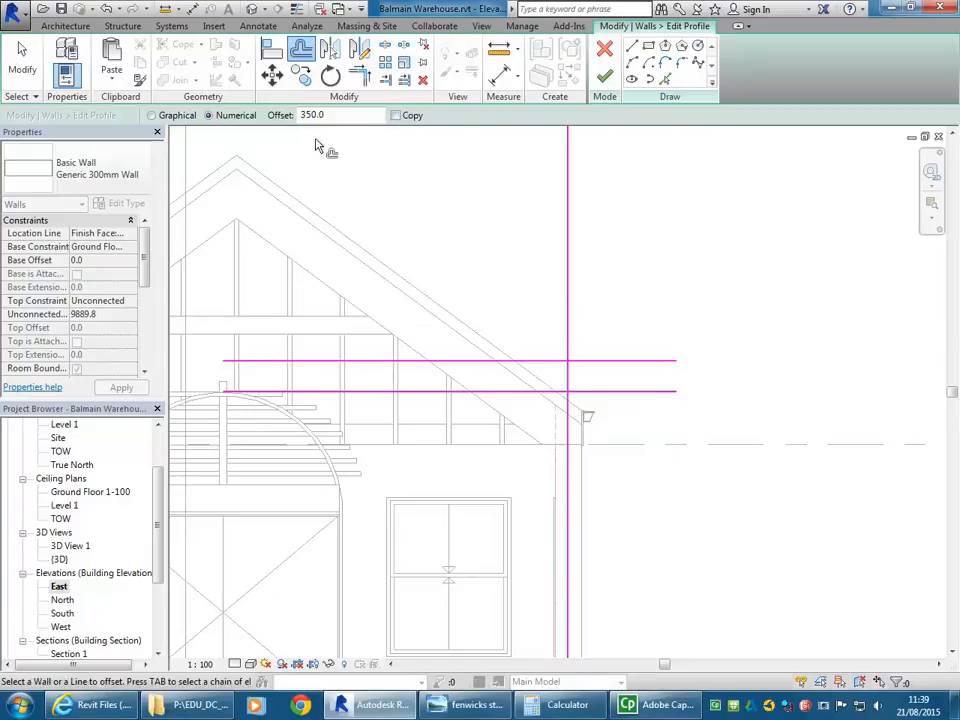
pyautogui.click(540, 366)
pyautogui.click(535, 334)
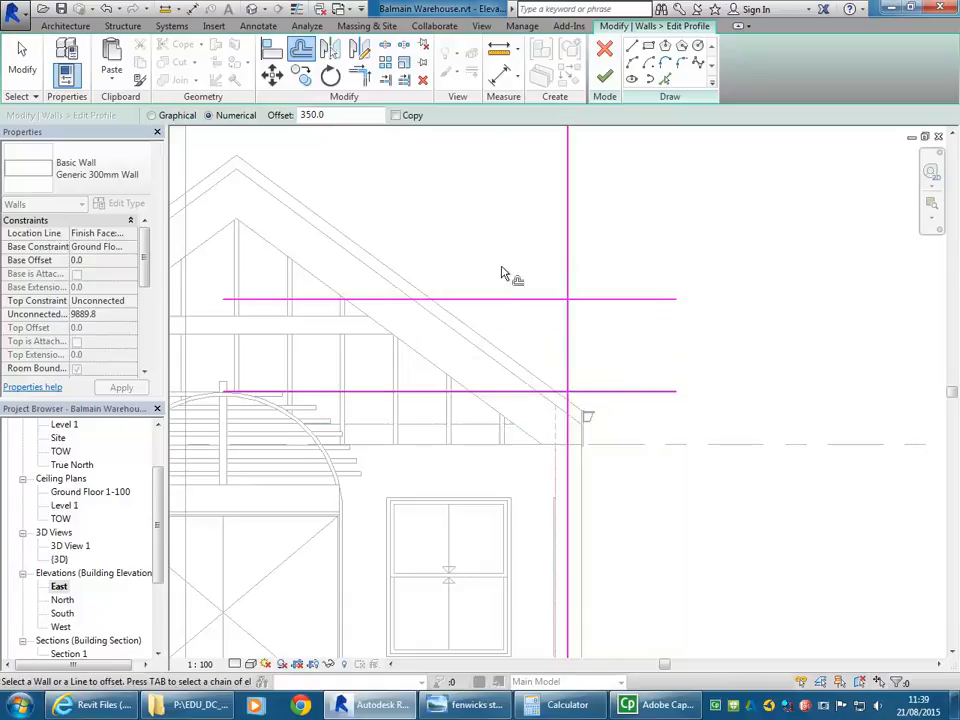
# Check the parapet's projecting corner in the photo and offset a copy of the profile's right vertical edge 350 mm outward.
pyautogui.scroll(-1, 464, 282)
pyautogui.moveTo(464, 282)
pyautogui.mouseDown(button='middle')
pyautogui.moveTo(487, 309)
pyautogui.moveTo(431, 272)
pyautogui.mouseUp(button='middle')
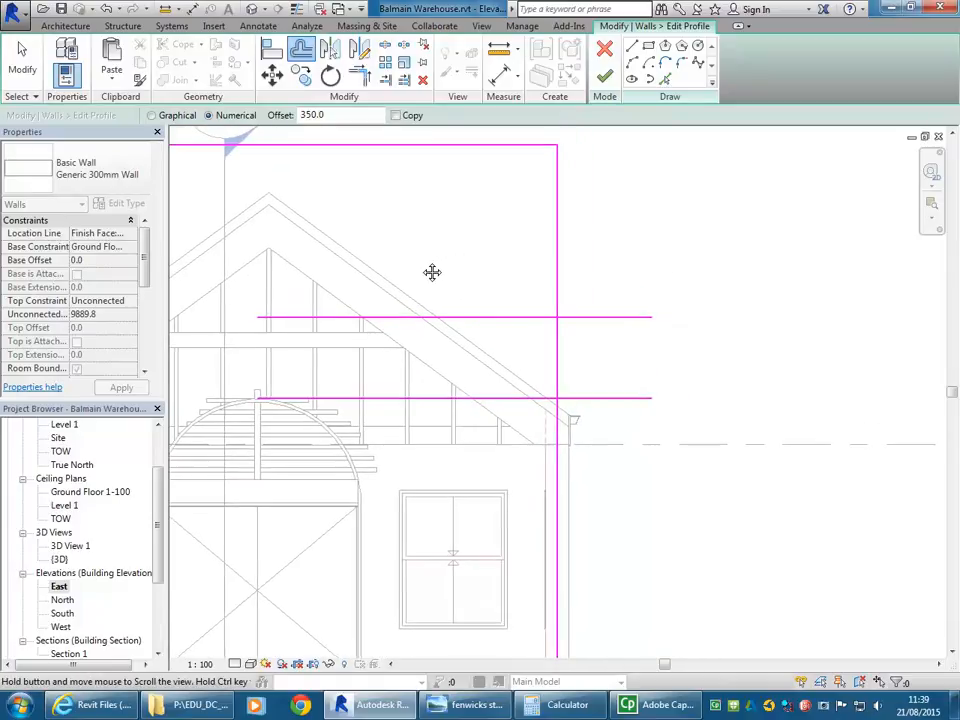
pyautogui.moveTo(561, 423); pyautogui.dragTo(474, 444, button='middle')
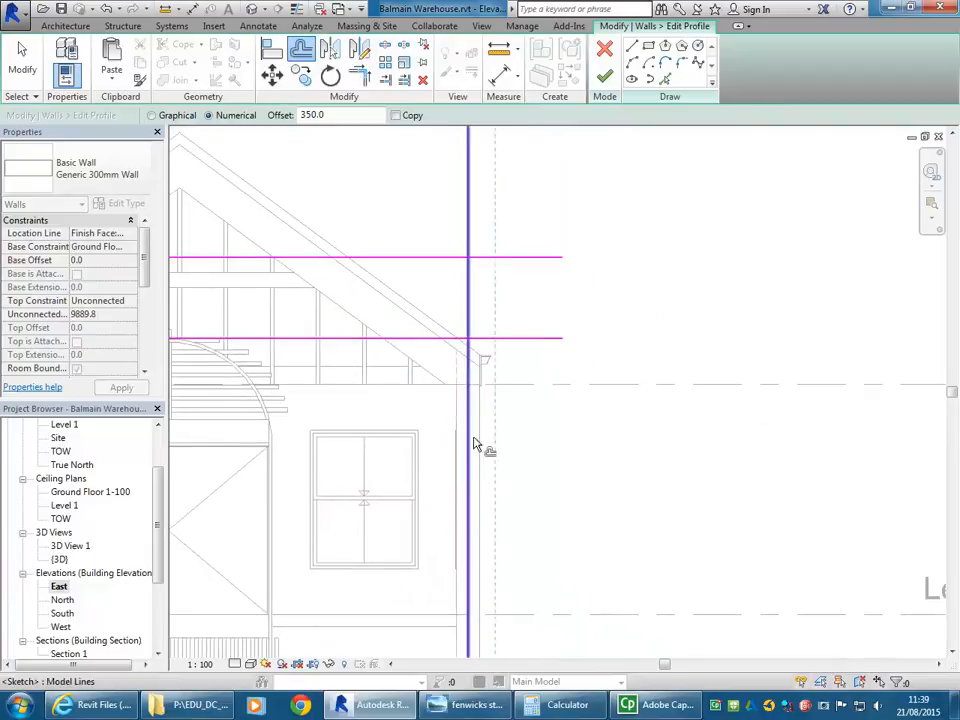
pyautogui.click(470, 705)
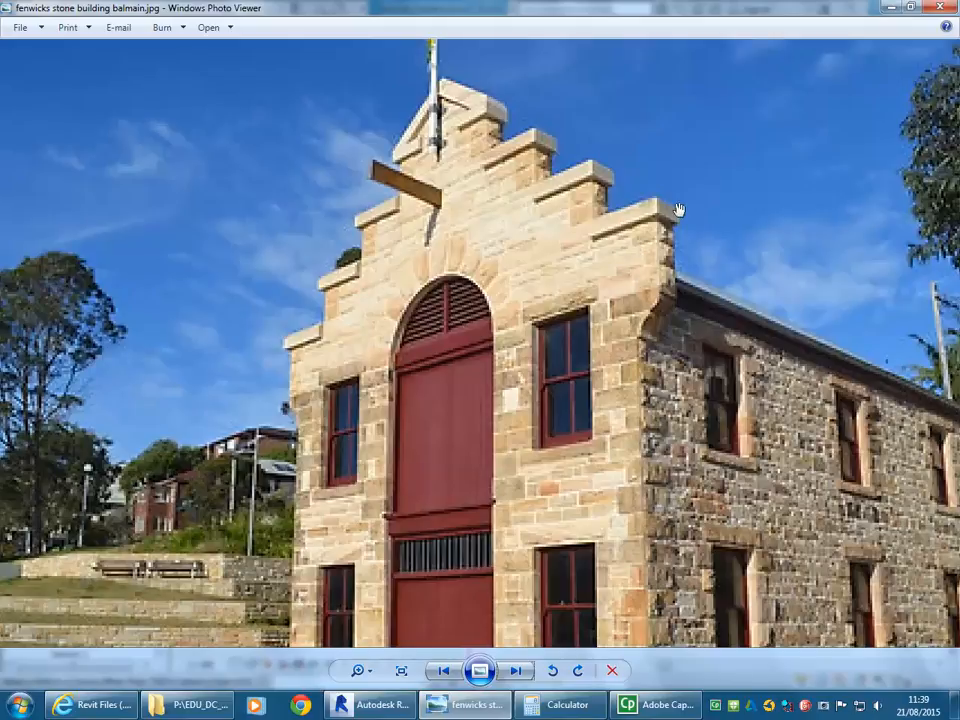
pyautogui.hotkey('alt', 'Tab')
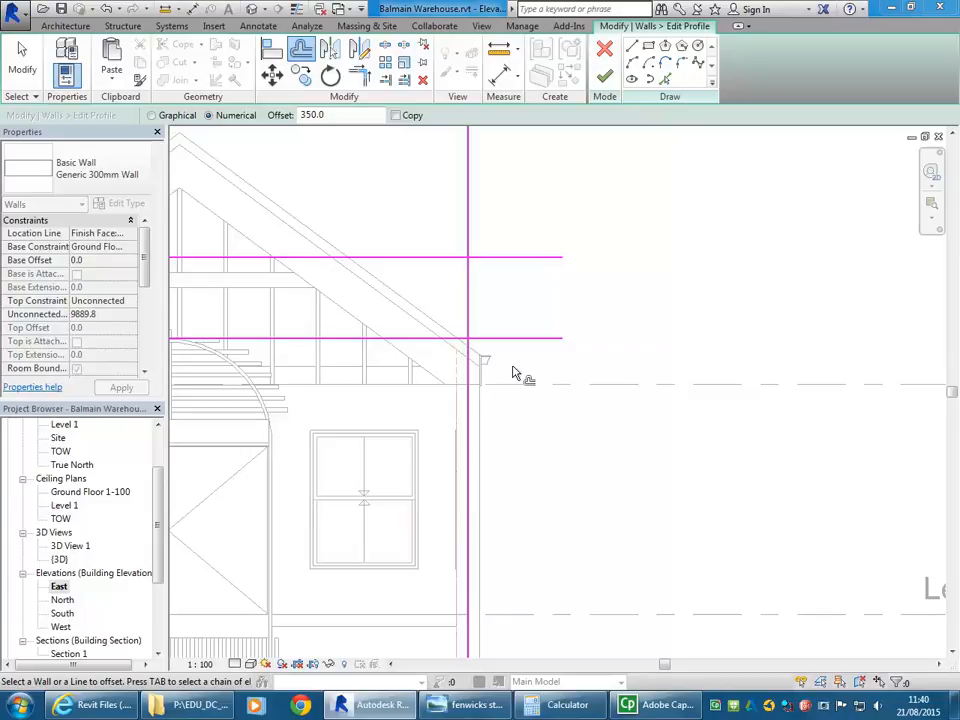
pyautogui.moveTo(403, 260); pyautogui.dragTo(433, 274, button='middle')
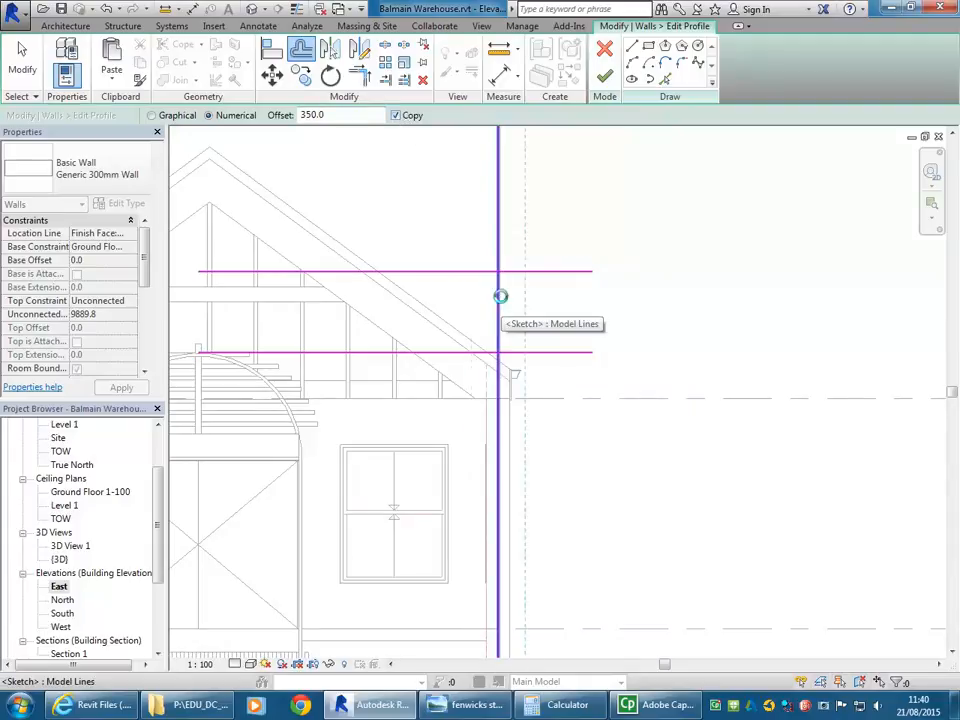
pyautogui.scroll(-2, 467, 443)
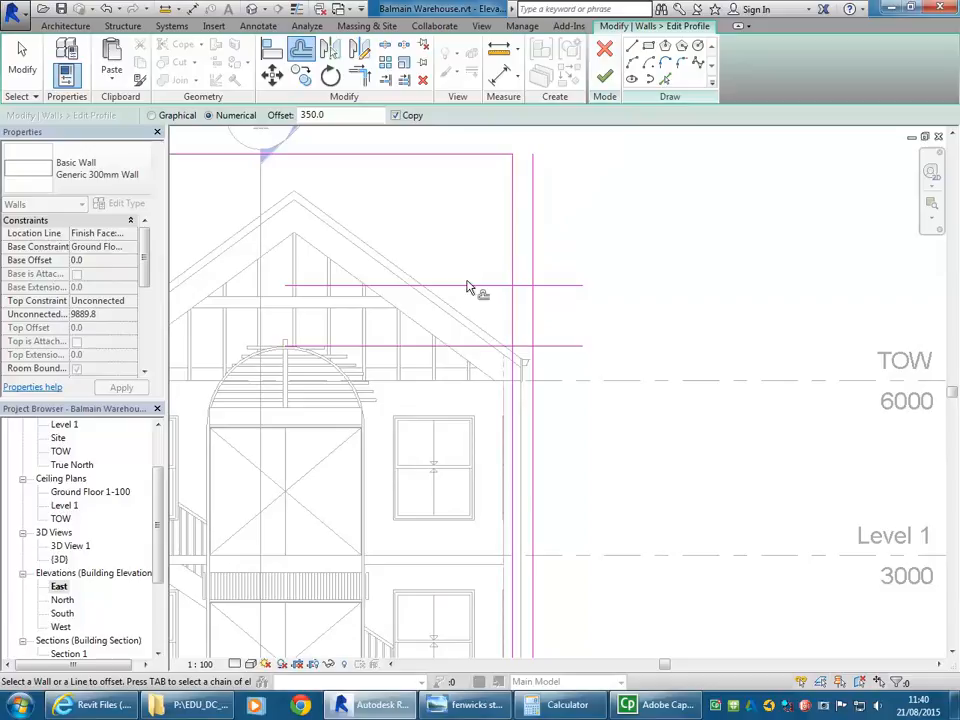
pyautogui.moveTo(440, 228); pyautogui.dragTo(450, 242, button='middle')
pyautogui.scroll(2, 562, 318)
# Check the step width in the photo and offset two copies of the profile's right edge inward at 350 mm intervals.
pyautogui.click(474, 708)
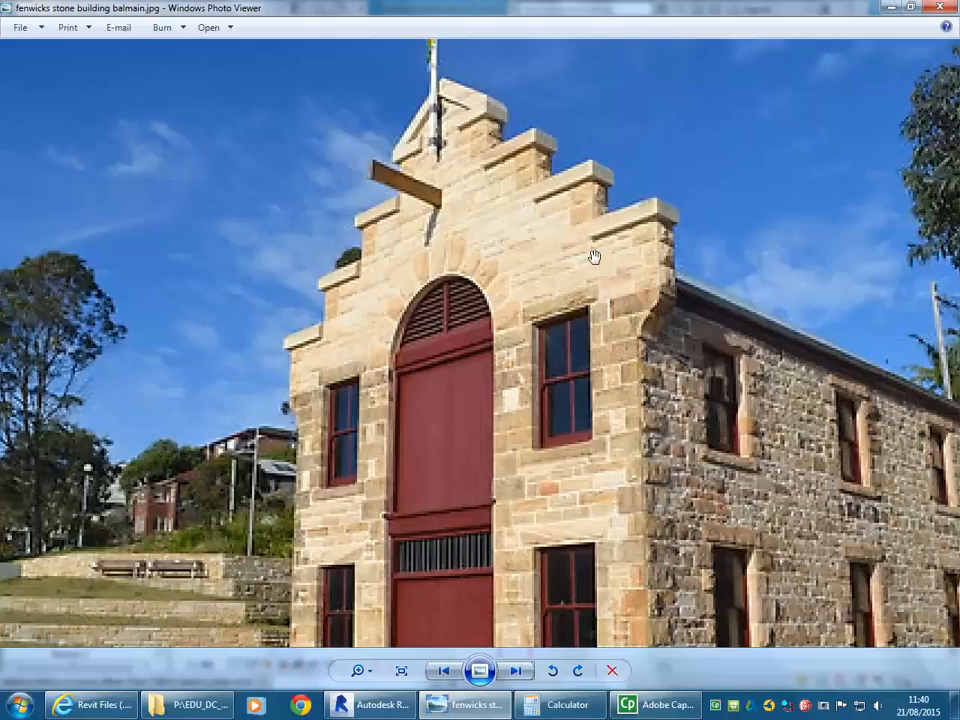
pyautogui.click(887, 7)
pyautogui.scroll(2, 546, 336)
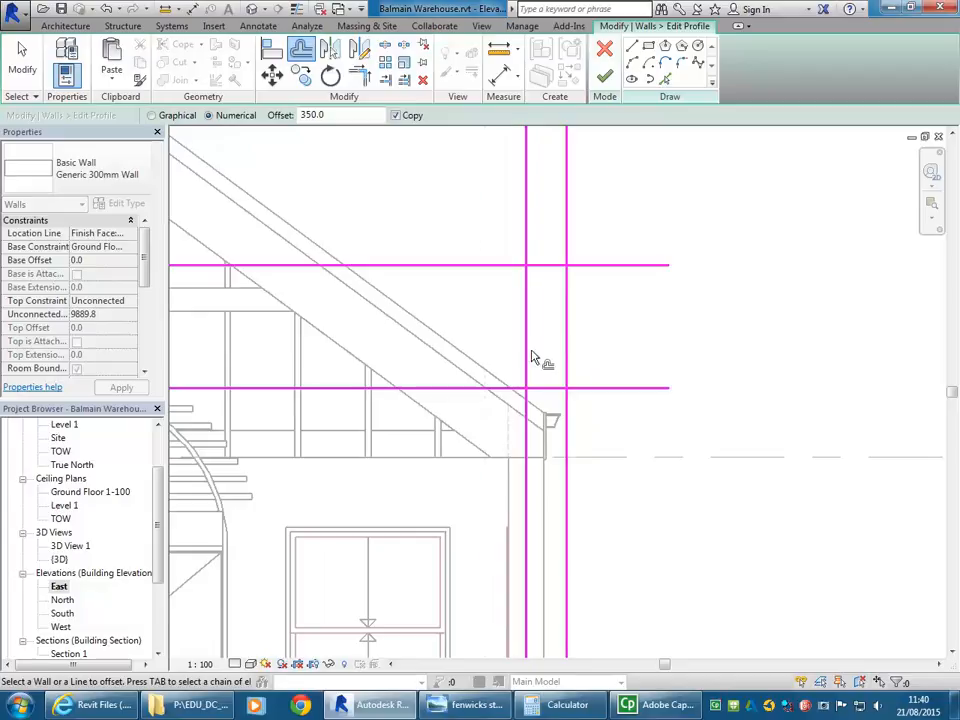
pyautogui.click(520, 360)
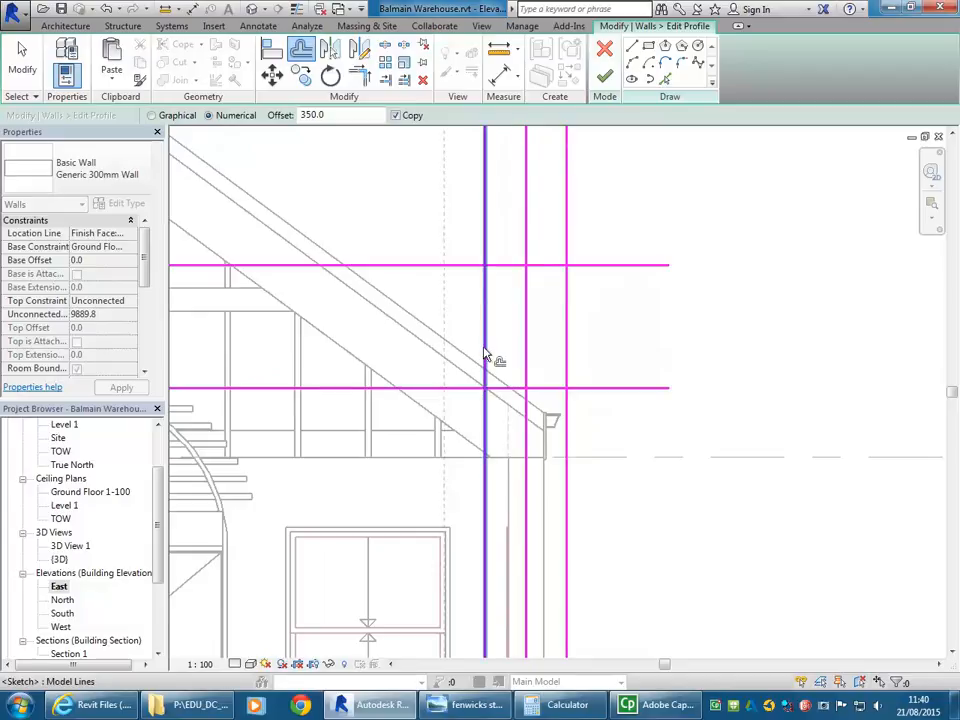
pyautogui.click(482, 360)
pyautogui.scroll(-1, 421, 338)
pyautogui.scroll(-1, 421, 338)
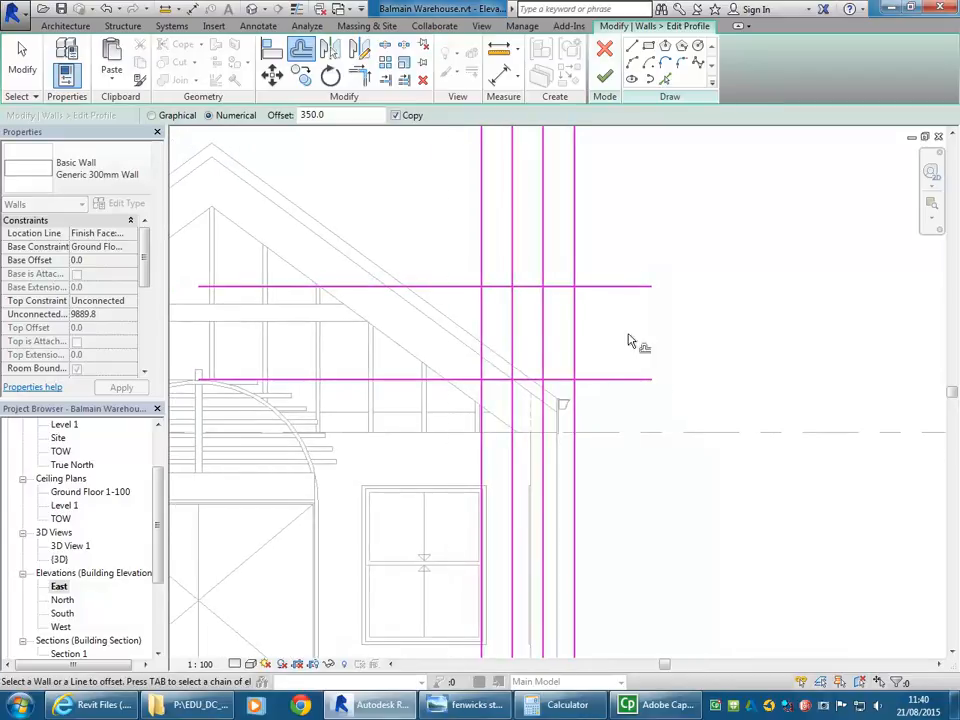
pyautogui.rightClick(415, 219)
pyautogui.click(428, 226)
pyautogui.rightClick(436, 235)
pyautogui.click(452, 241)
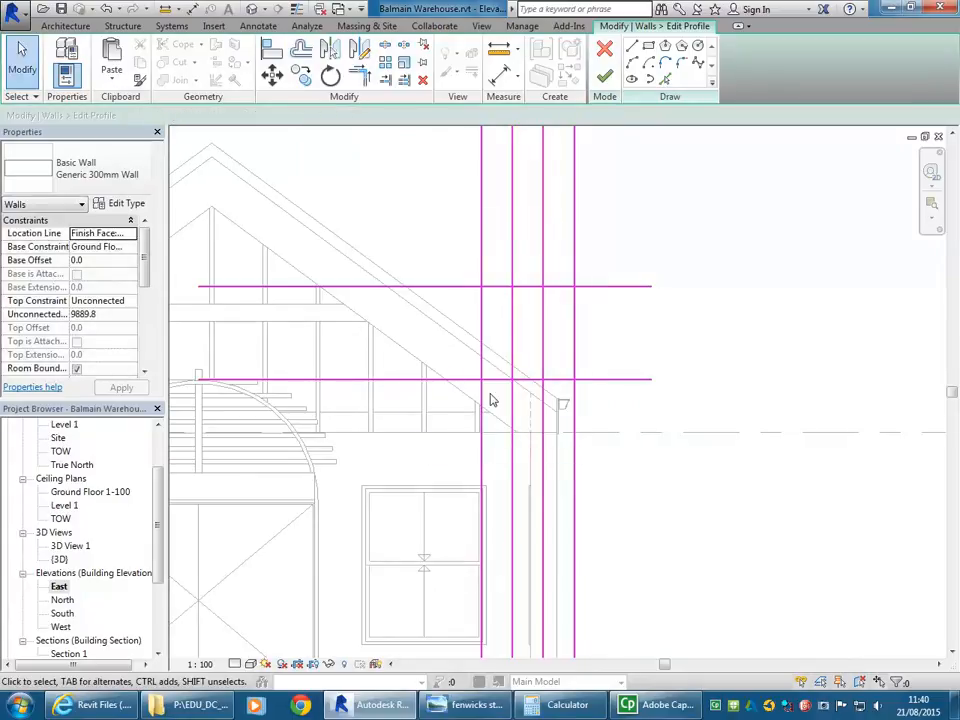
pyautogui.scroll(2, 431, 282)
pyautogui.moveTo(407, 304); pyautogui.dragTo(375, 318, button='middle')
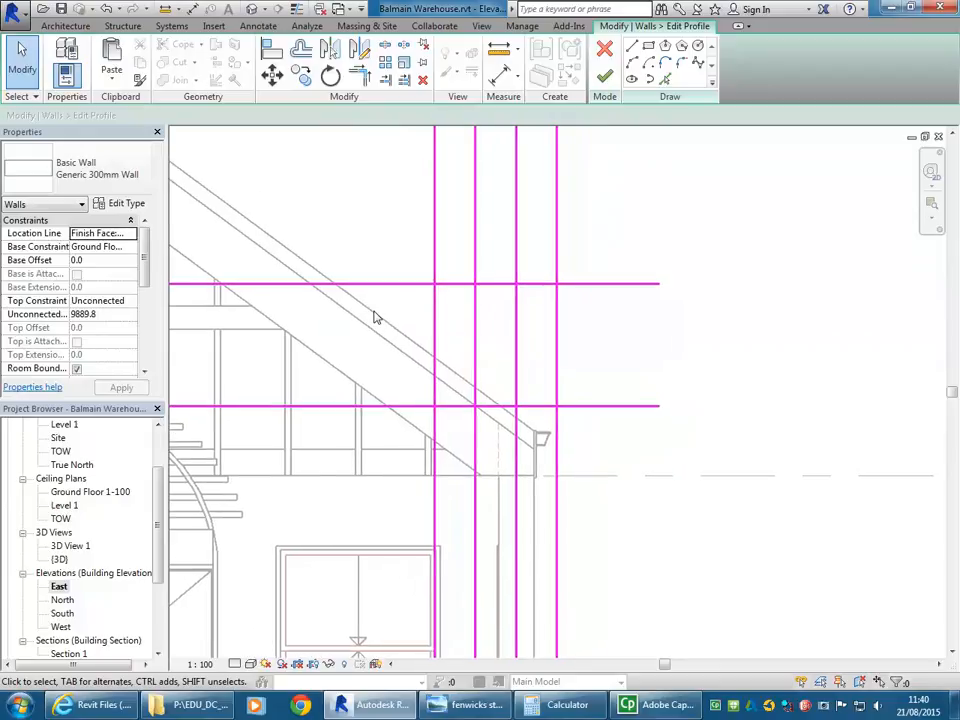
pyautogui.scroll(-4, 435, 304)
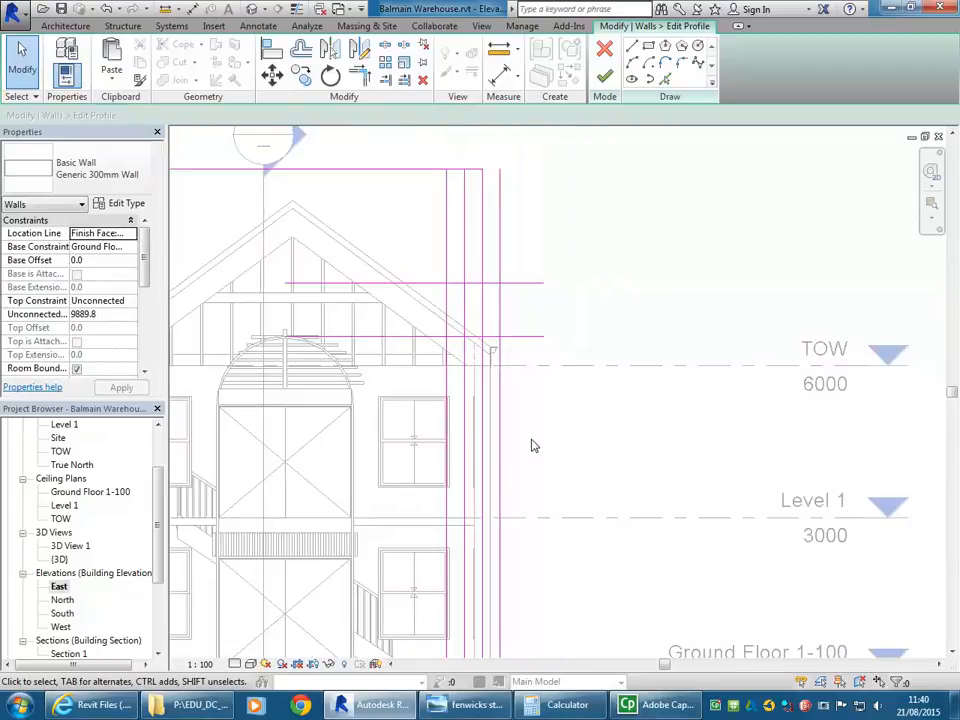
pyautogui.moveTo(555, 447); pyautogui.dragTo(585, 445, button='middle')
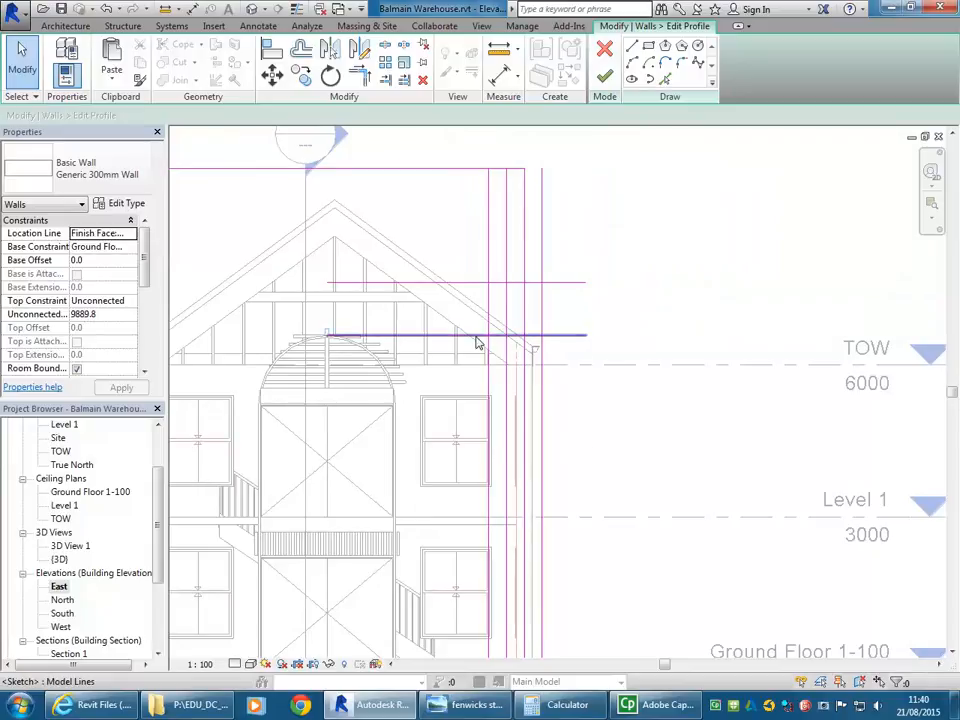
pyautogui.scroll(5, 506, 344)
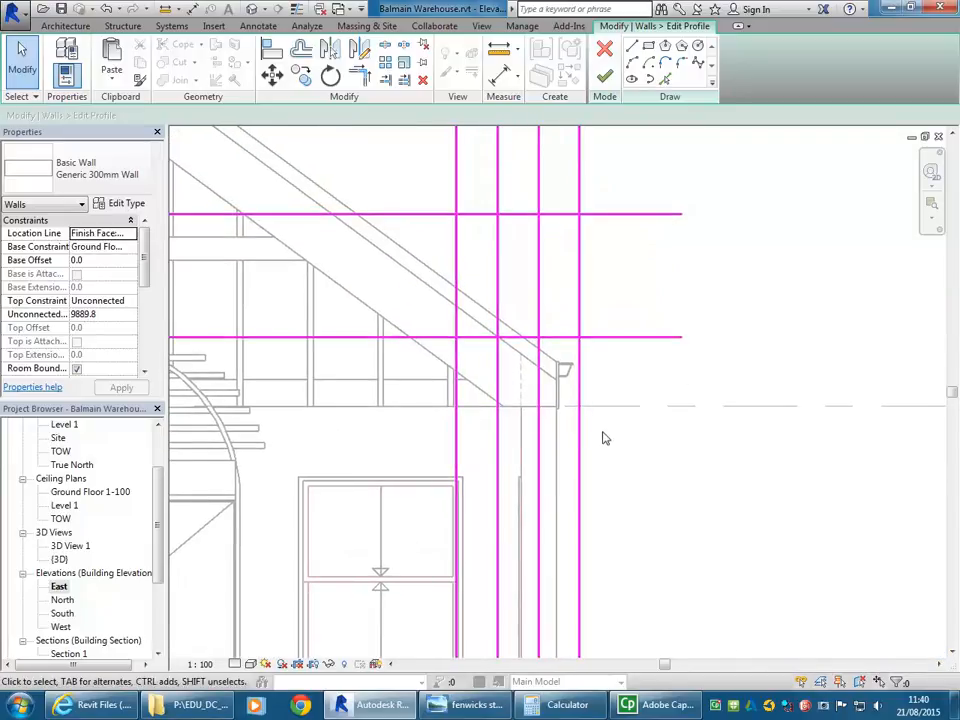
# Select the wall profile's original right edge and toggle its alignment lock near the gutter.
pyautogui.scroll(-2, 643, 452)
pyautogui.moveTo(624, 446); pyautogui.dragTo(573, 375, button='middle')
pyautogui.scroll(4, 506, 315)
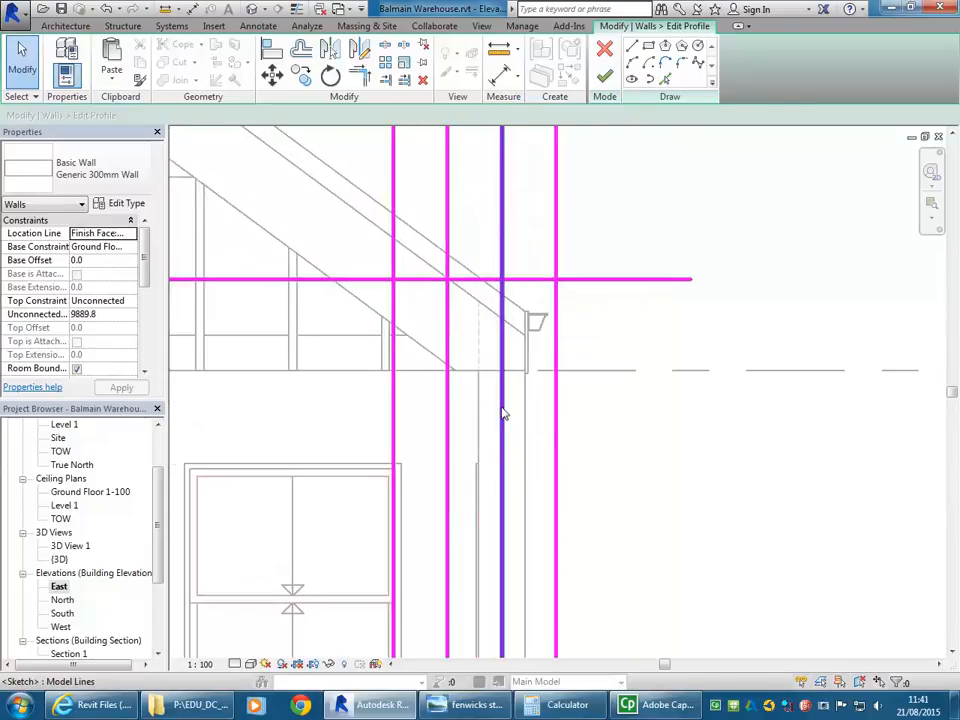
pyautogui.click(502, 448)
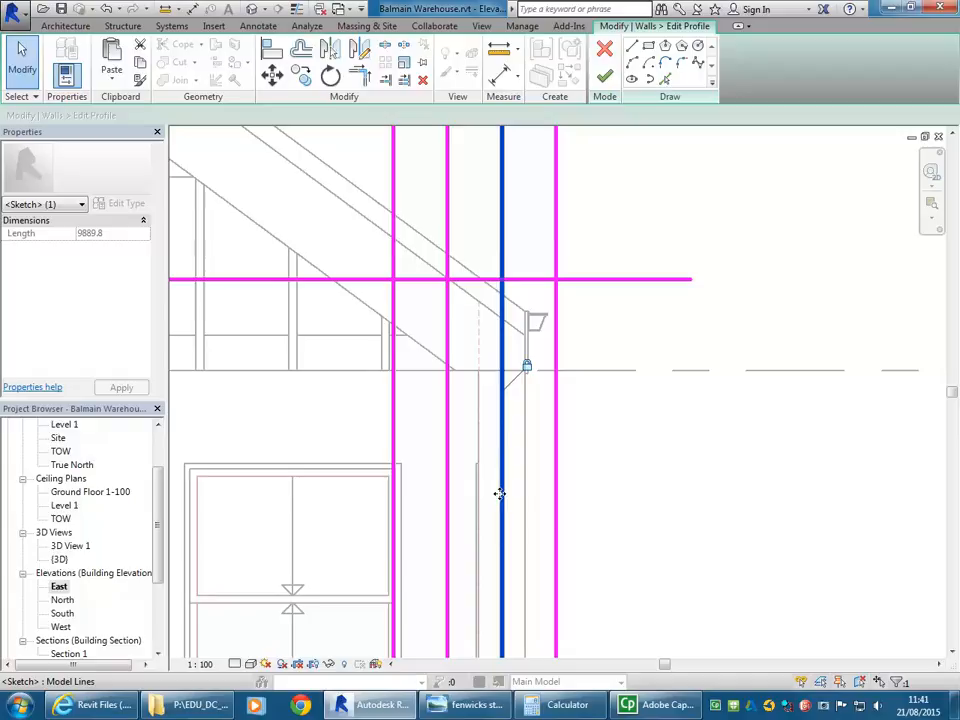
pyautogui.click(528, 370)
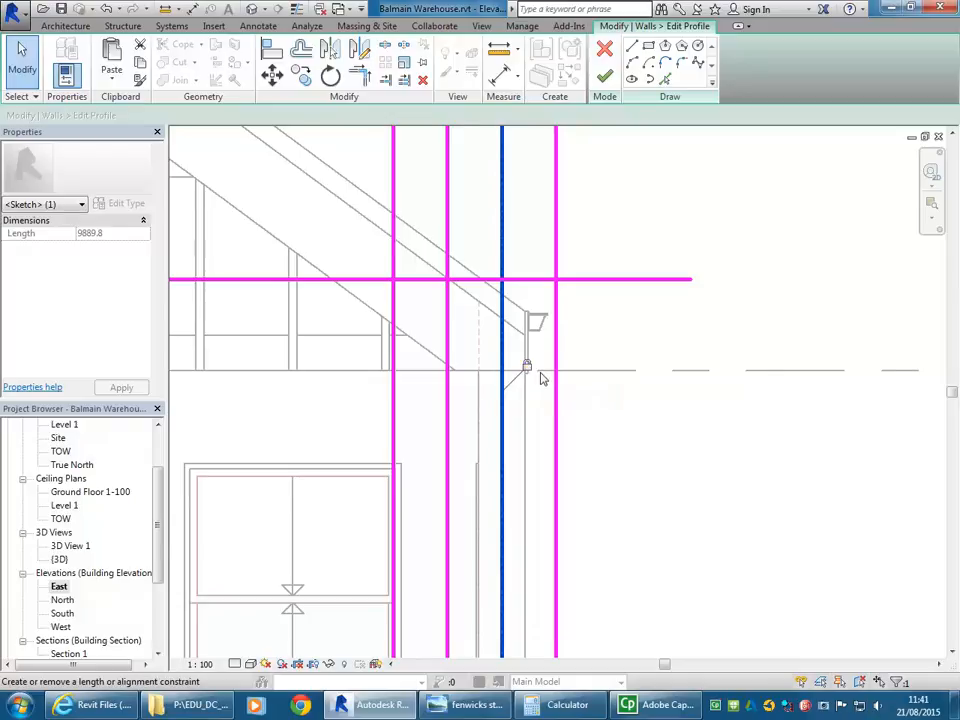
pyautogui.scroll(2, 540, 378)
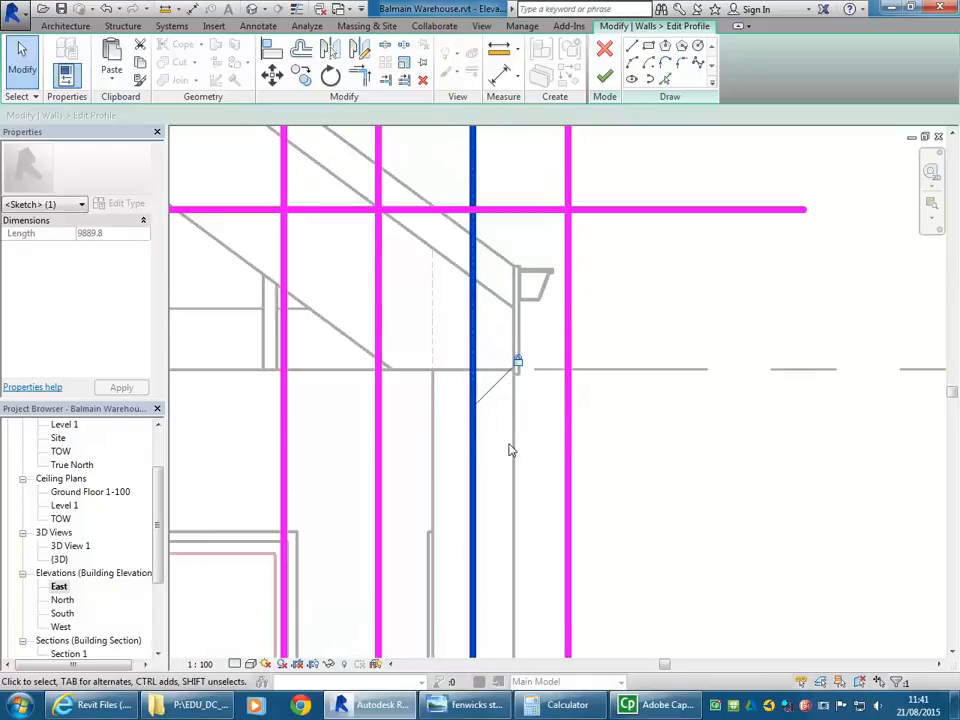
pyautogui.click(641, 428)
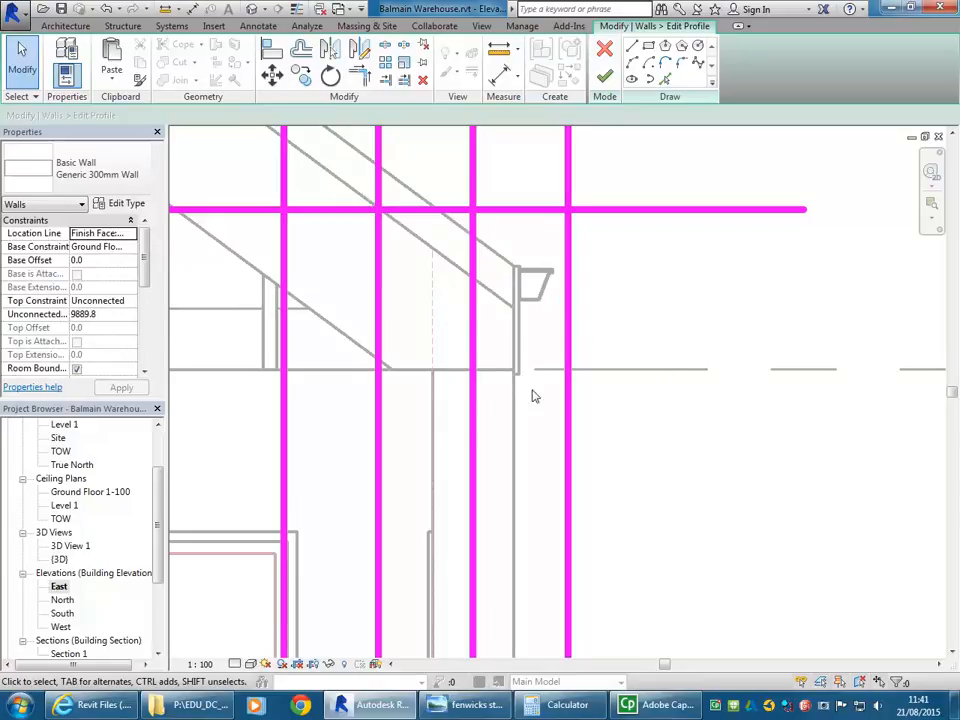
# Draw a horizontal line along the TOW level from the original right edge to the outer offset line, checking the projecting corner in the photo.
pyautogui.scroll(-5, 525, 360)
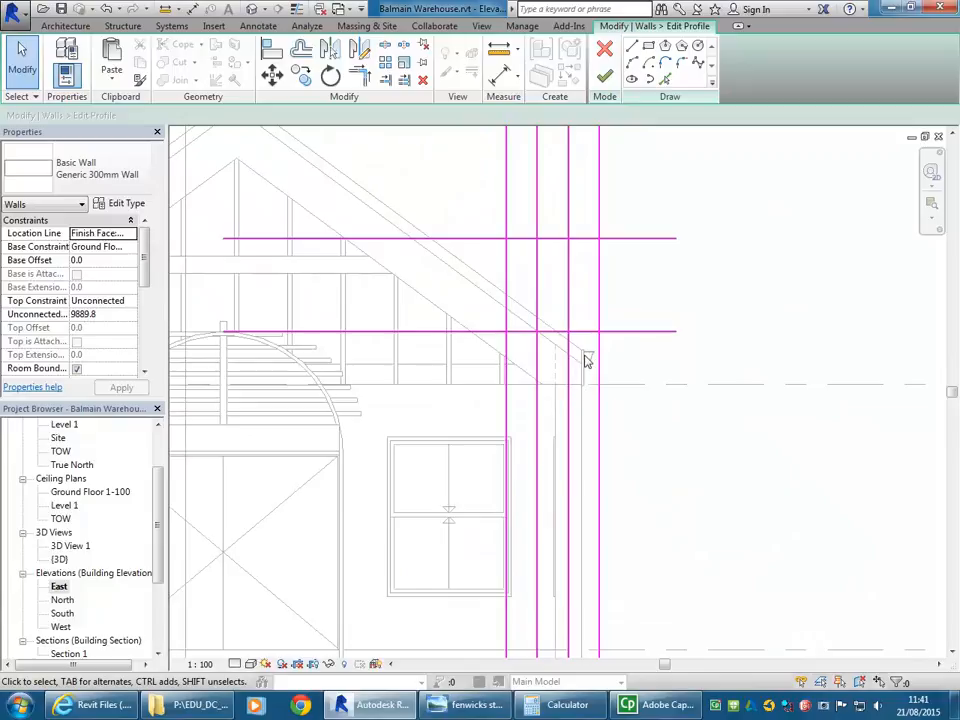
pyautogui.press('l')
pyautogui.press('i')
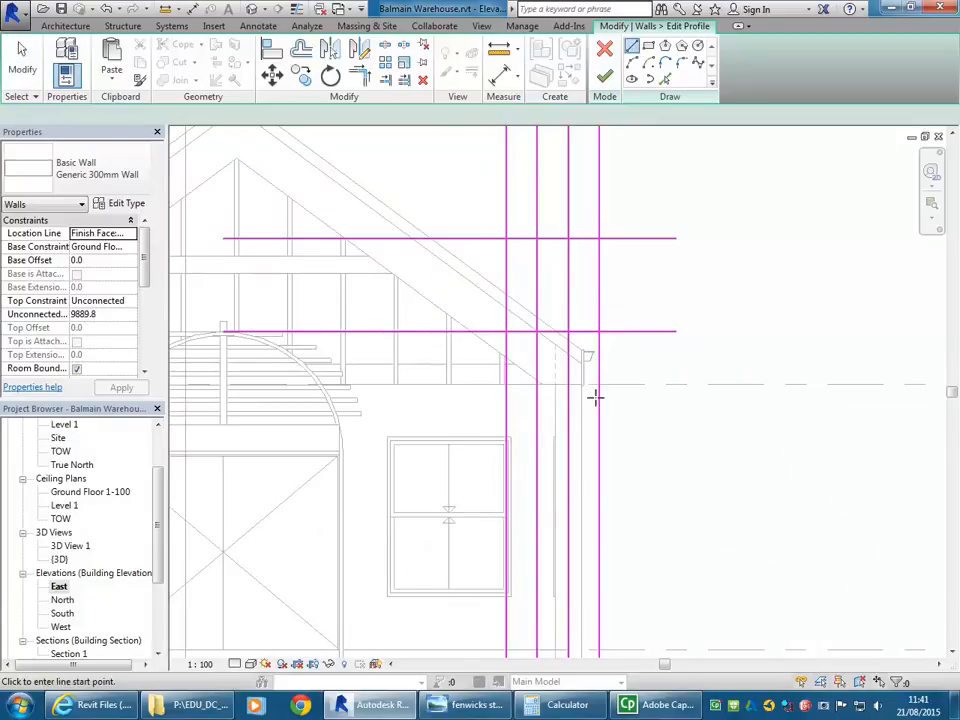
pyautogui.scroll(5, 595, 398)
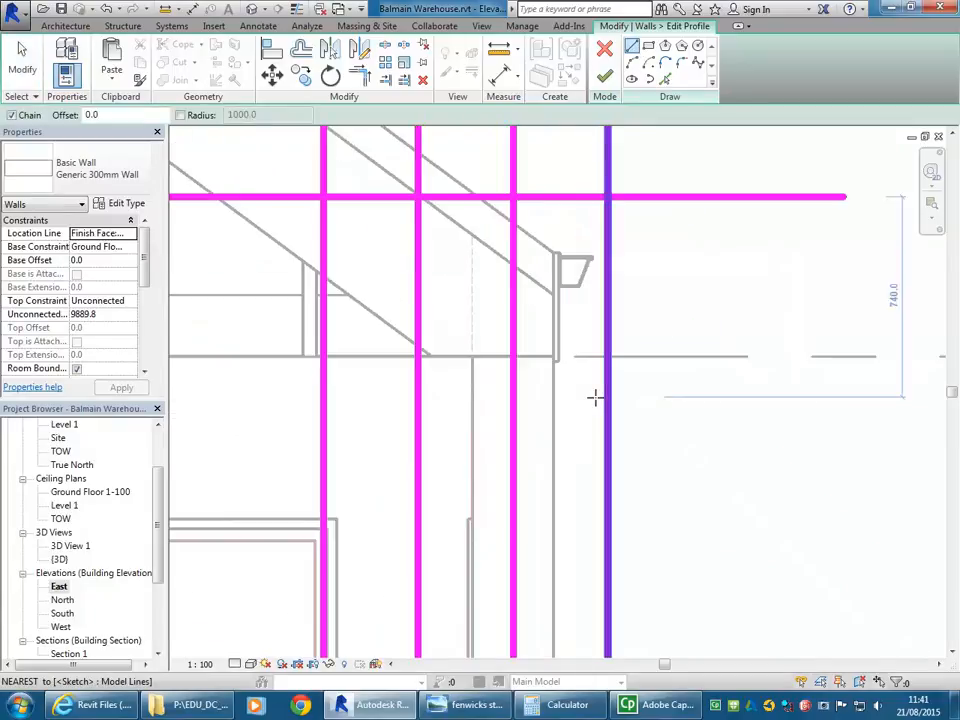
pyautogui.click(512, 356)
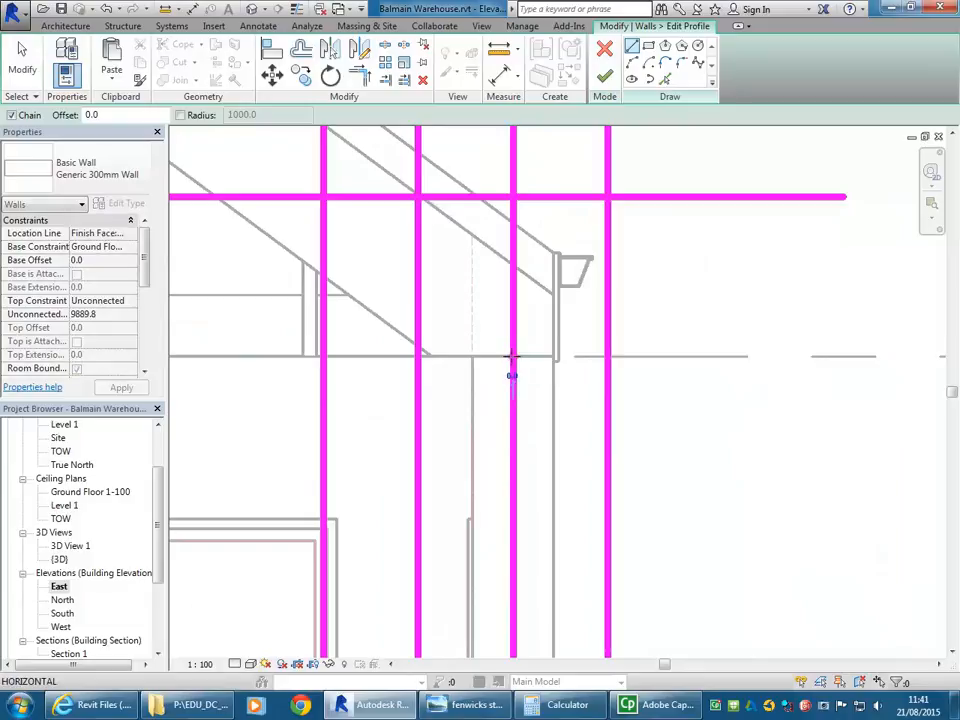
pyautogui.click(607, 356)
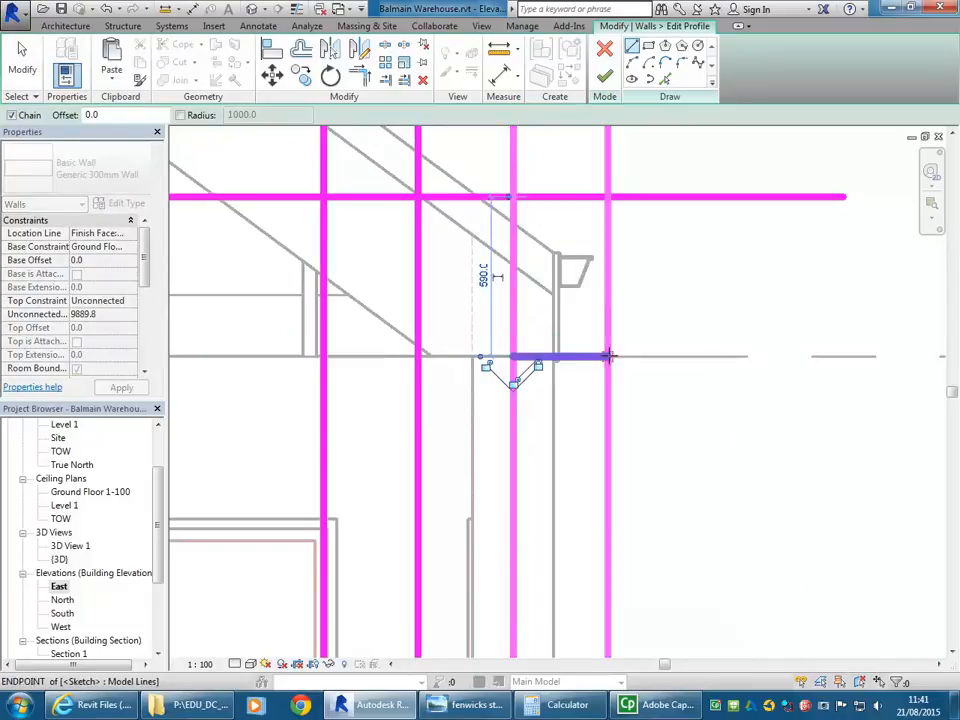
pyautogui.click(470, 704)
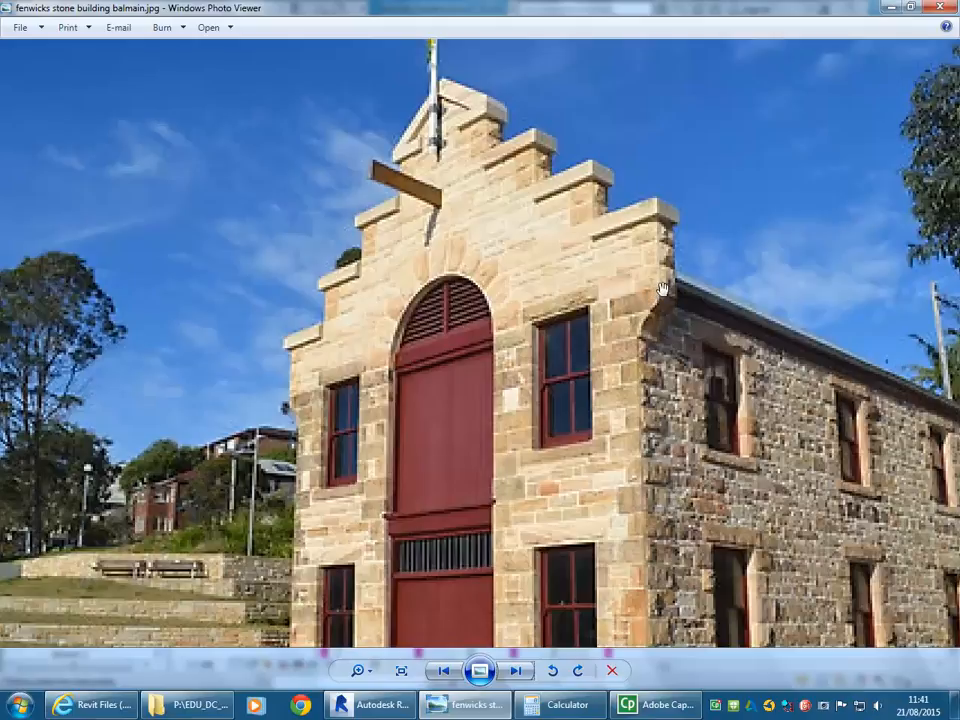
pyautogui.click(889, 7)
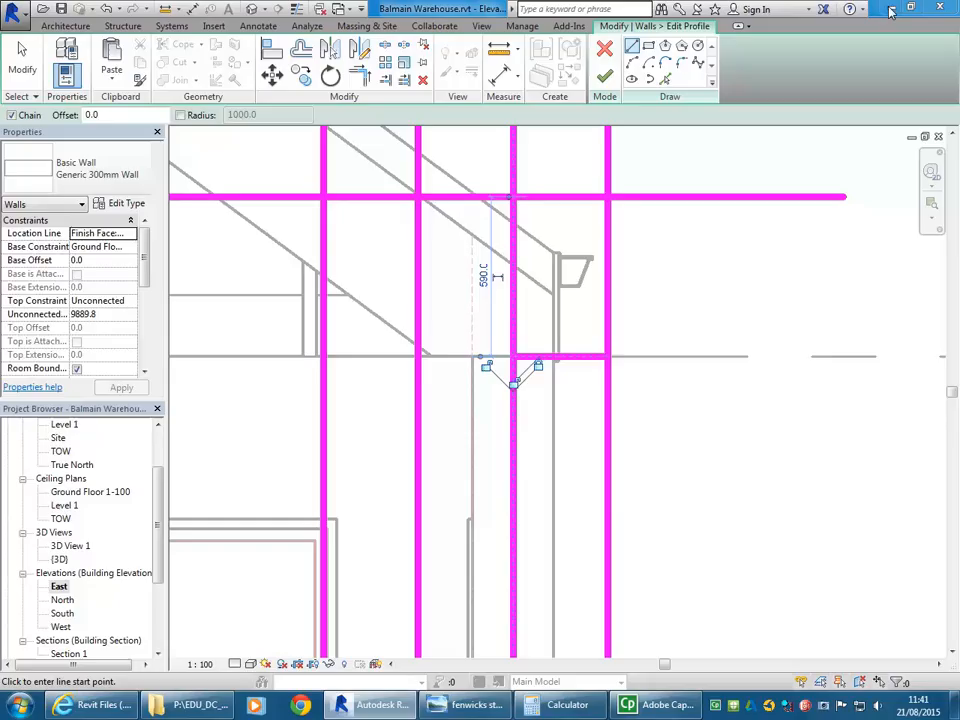
# Trim the right edge, short TOW-level line, outer vertical line and lower horizontal line into the projecting corner of the parapet.
pyautogui.moveTo(530, 341); pyautogui.dragTo(544, 450, button='middle')
pyautogui.scroll(-4, 482, 399)
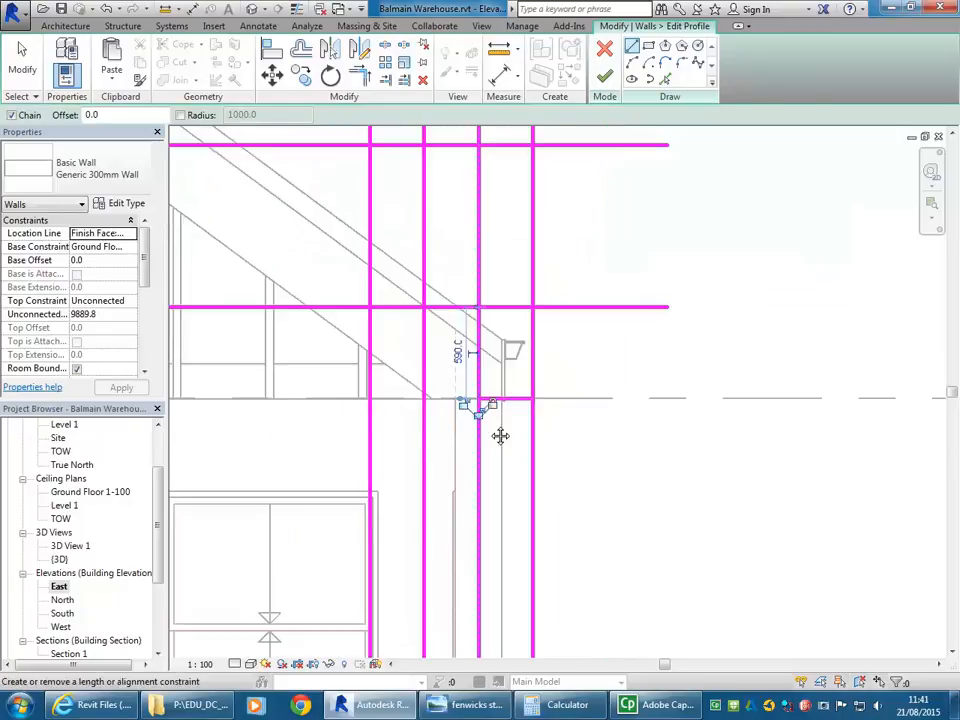
pyautogui.click(360, 76)
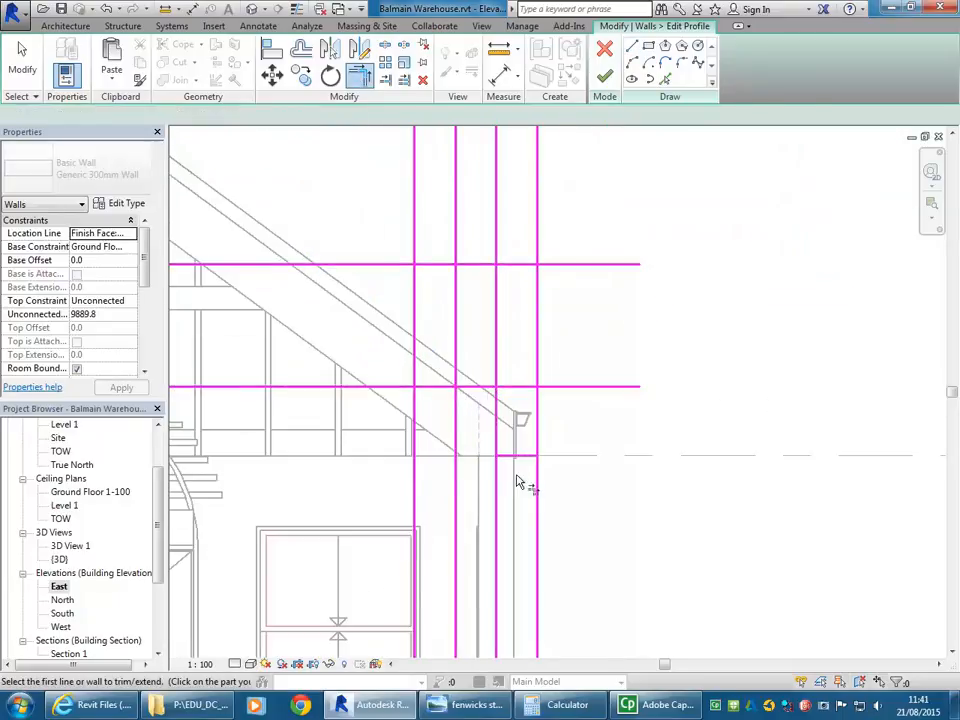
pyautogui.click(502, 505)
pyautogui.click(520, 455)
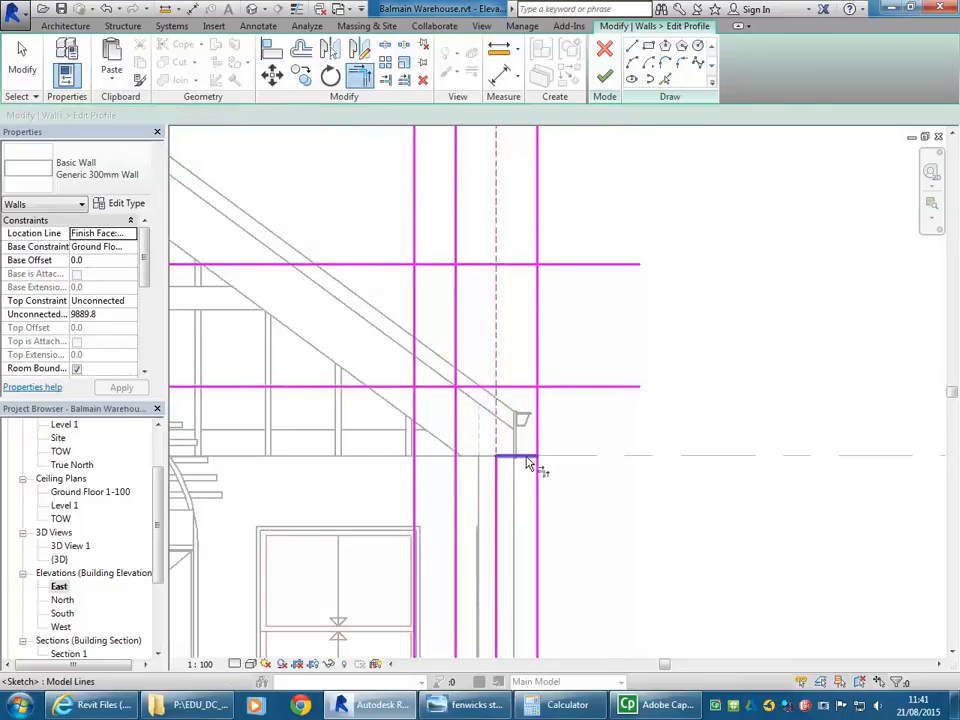
pyautogui.click(539, 432)
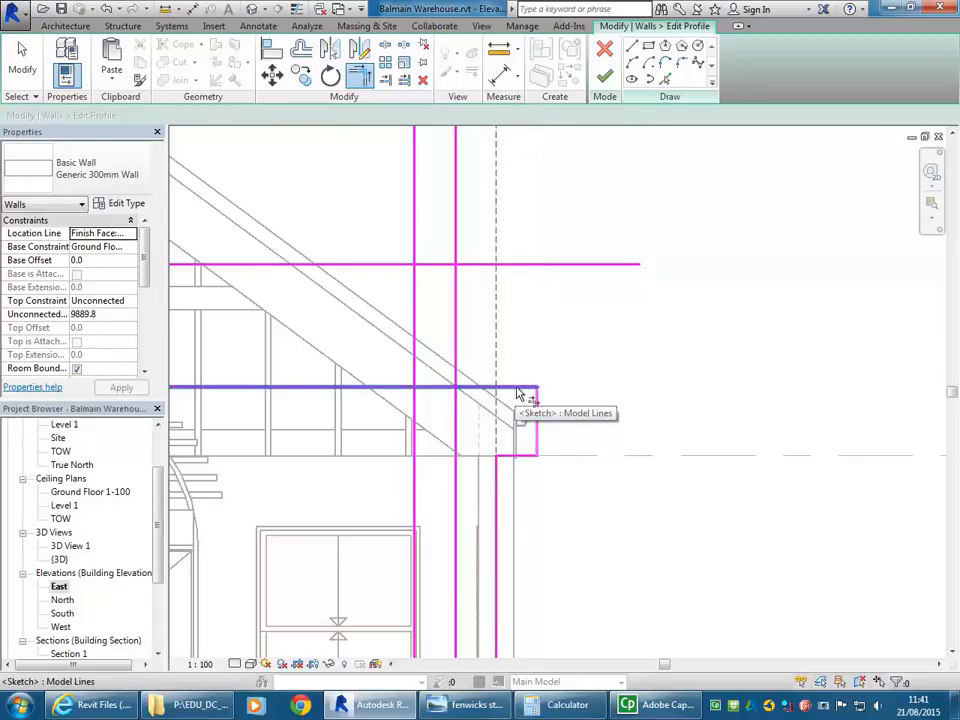
pyautogui.click(521, 391)
# Examine the trimmed parapet corner against the roof slope and the remaining offset lines, leaving the Trim tool.
pyautogui.scroll(-2, 395, 340)
pyautogui.scroll(-2, 440, 348)
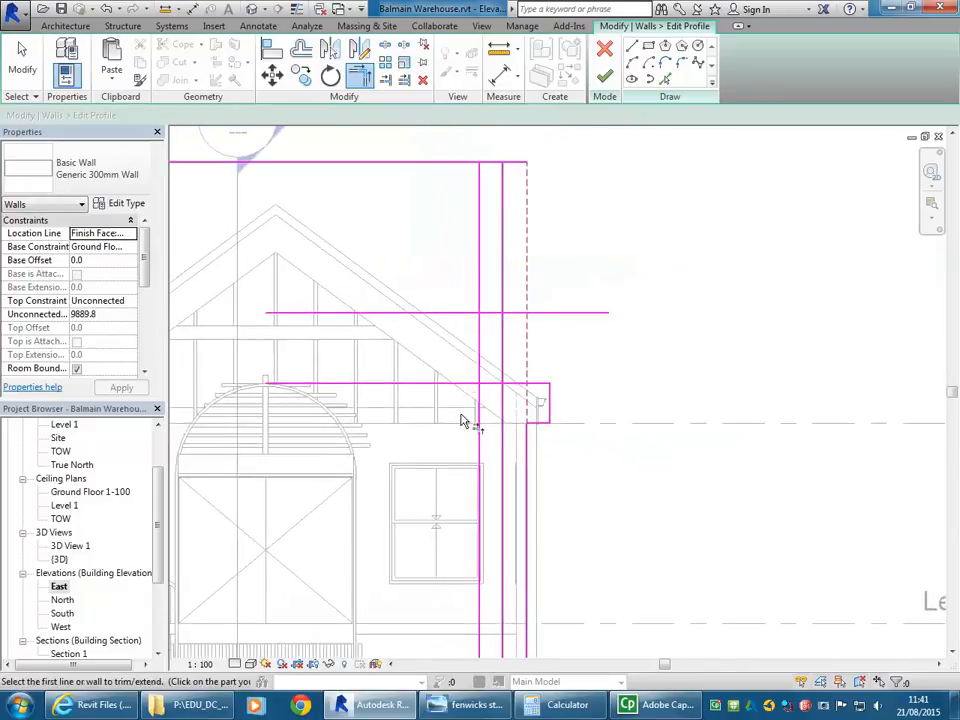
pyautogui.moveTo(476, 407); pyautogui.dragTo(433, 437, button='middle')
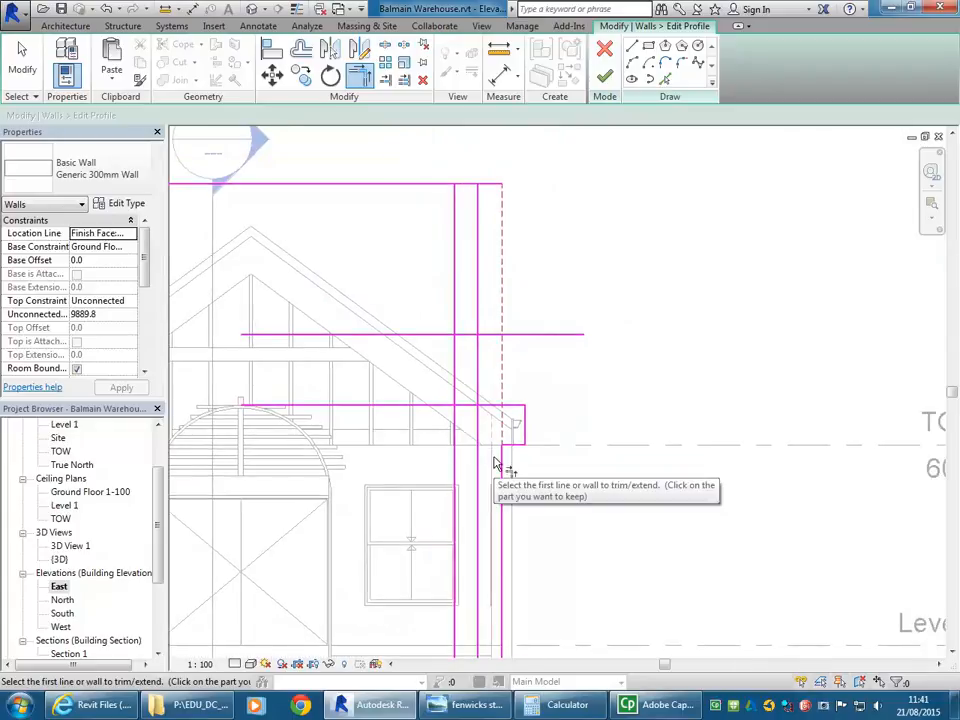
pyautogui.scroll(2, 494, 457)
pyautogui.moveTo(416, 358); pyautogui.dragTo(446, 388, button='middle')
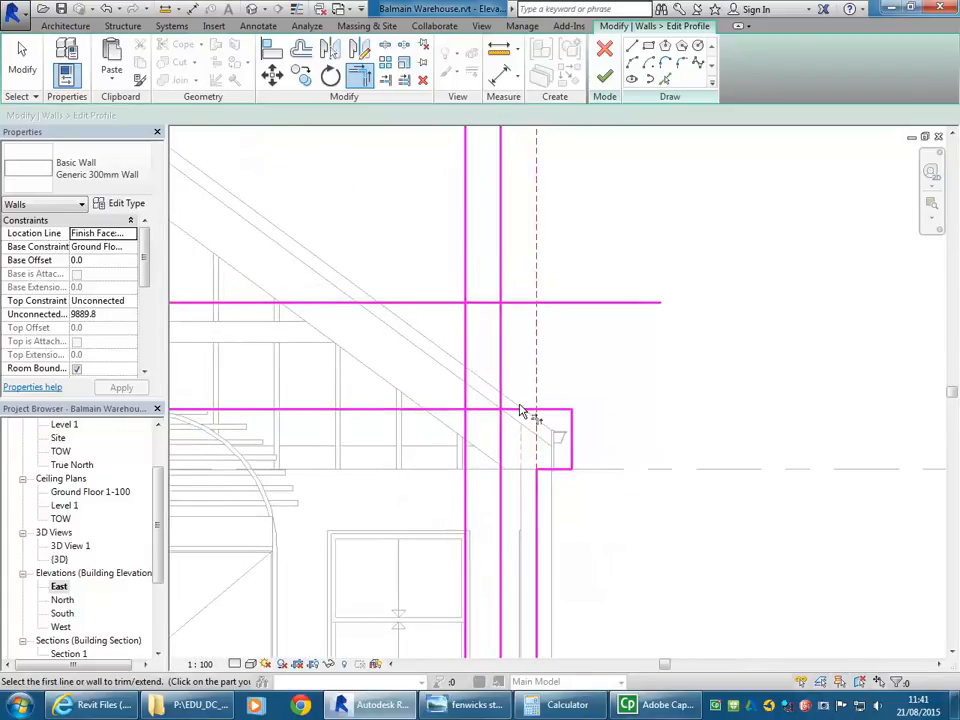
pyautogui.scroll(3, 525, 407)
pyautogui.scroll(-2, 525, 407)
pyautogui.moveTo(519, 390); pyautogui.dragTo(553, 356, button='middle')
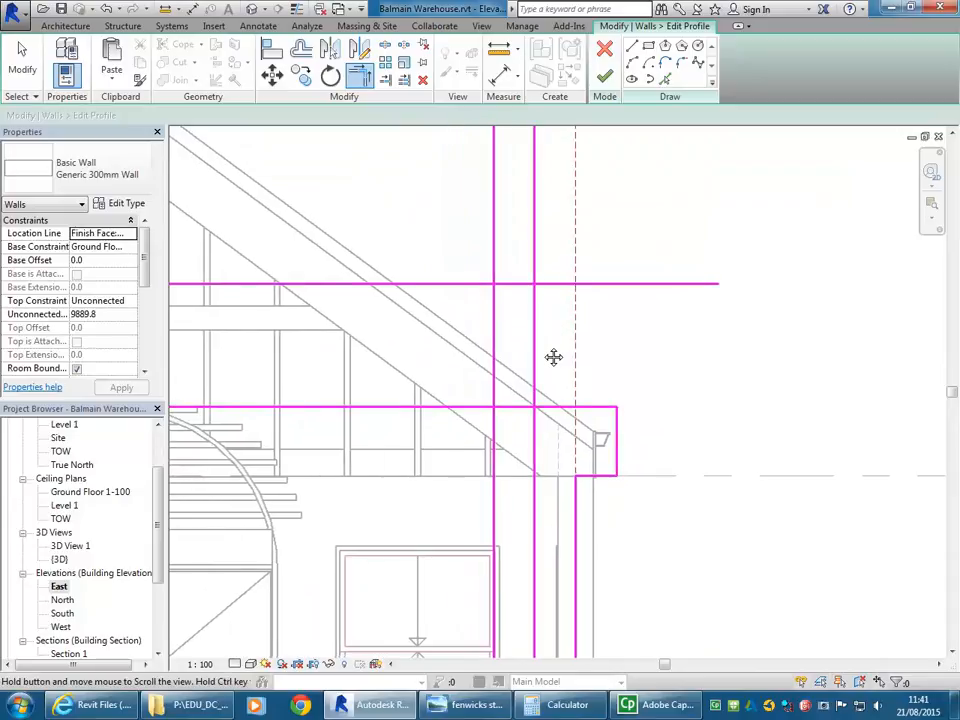
pyautogui.scroll(-2, 551, 354)
pyautogui.rightClick(478, 333)
pyautogui.click(495, 339)
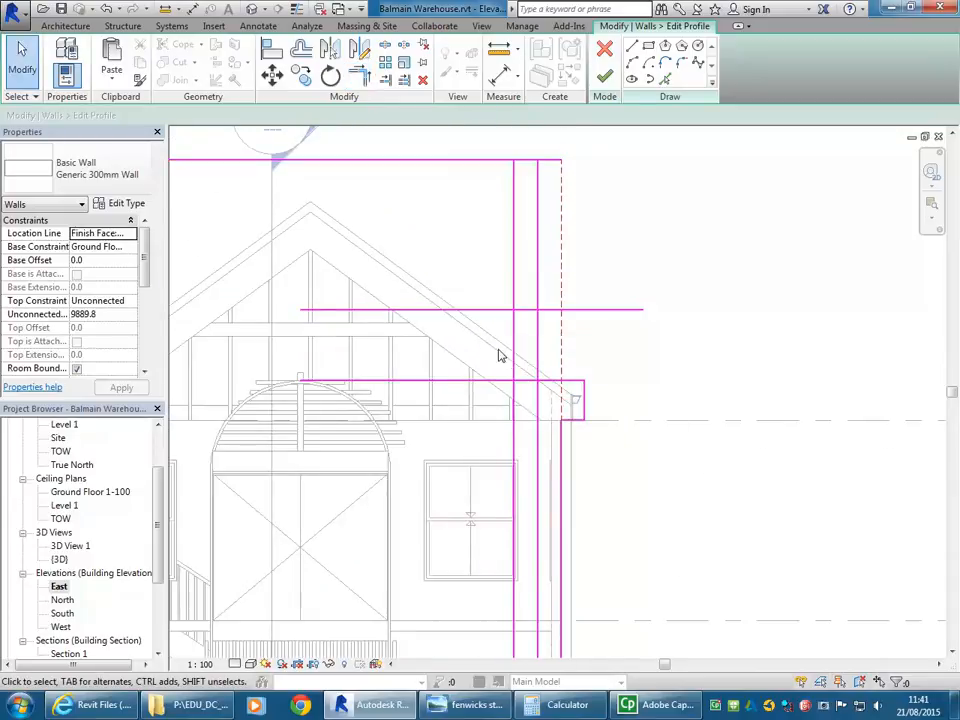
# Trim the lower horizontal line to the adjacent inner vertical line and that vertical to the upper horizontal line, forming the first parapet step.
pyautogui.scroll(1, 476, 409)
pyautogui.scroll(1, 487, 430)
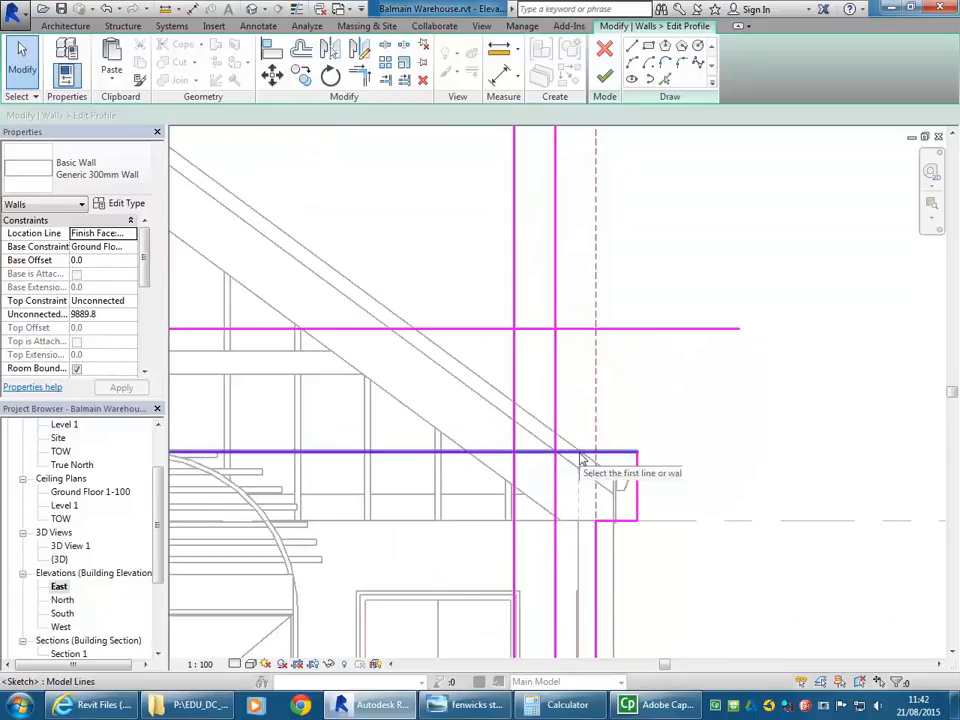
pyautogui.click(359, 76)
pyautogui.click(576, 453)
pyautogui.click(557, 422)
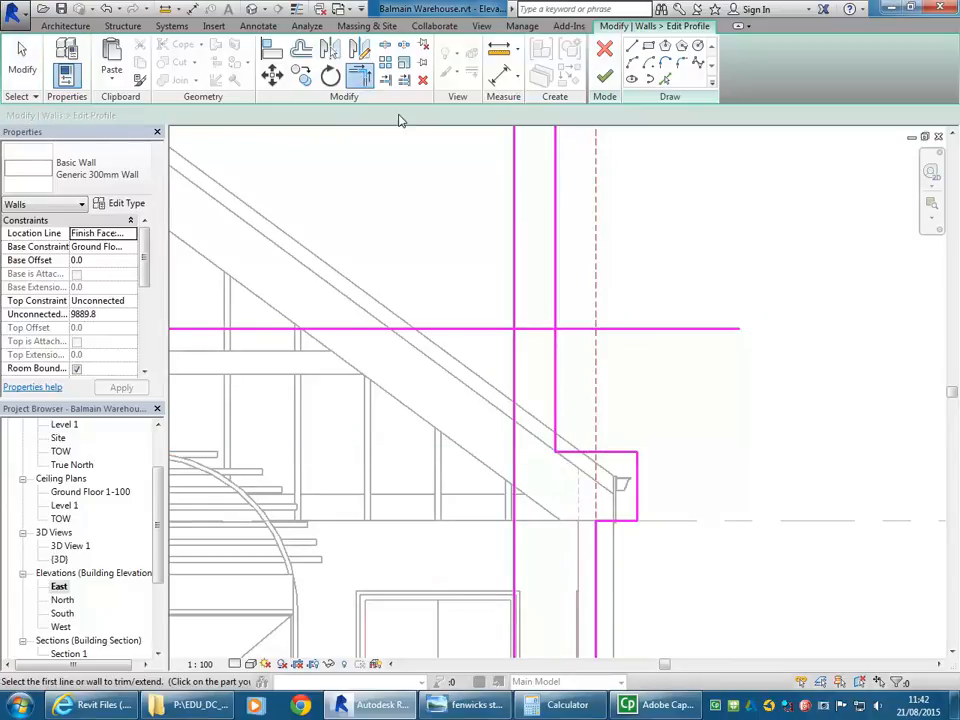
pyautogui.click(541, 338)
pyautogui.click(536, 336)
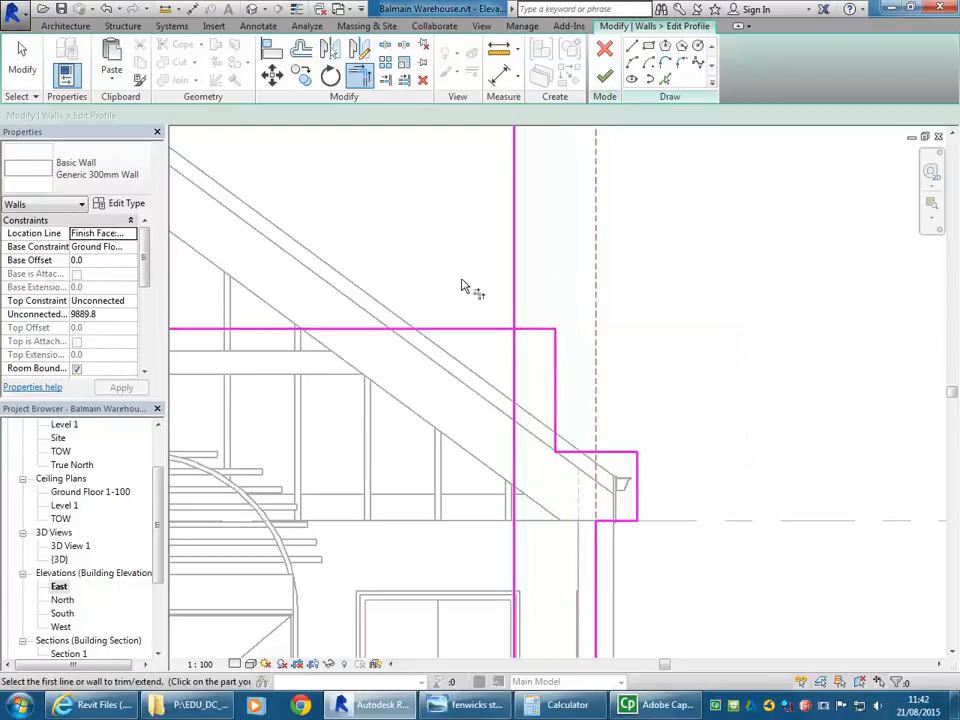
pyautogui.rightClick(448, 271)
pyautogui.click(466, 280)
pyautogui.rightClick(472, 282)
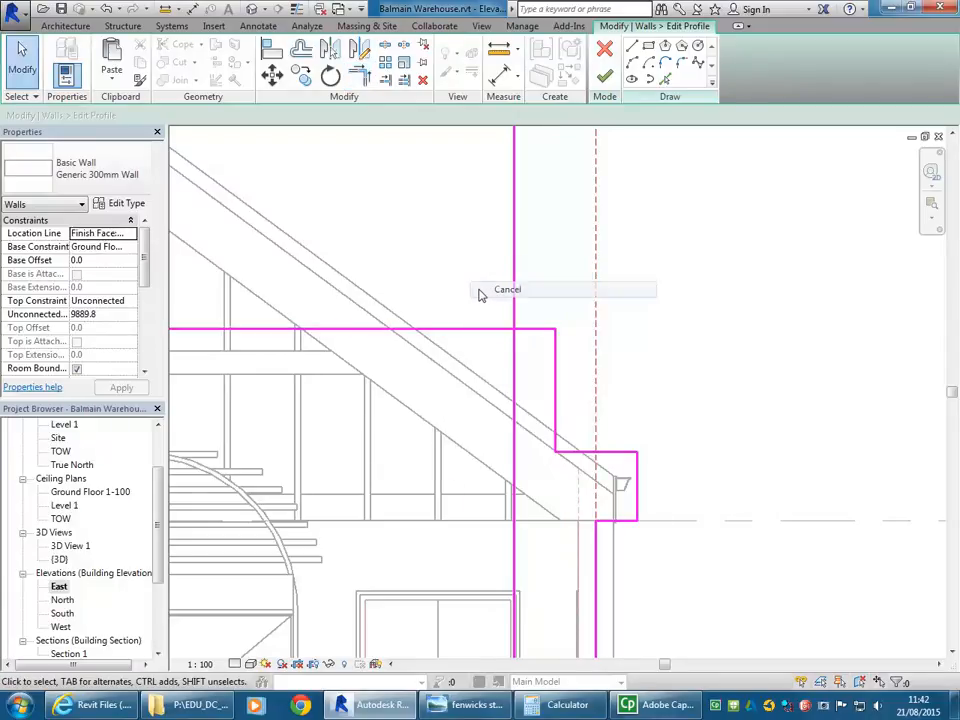
# Select the first step's vertical riser and compare its spacing with the parapet steps in the stone building photo.
pyautogui.scroll(-2, 487, 300)
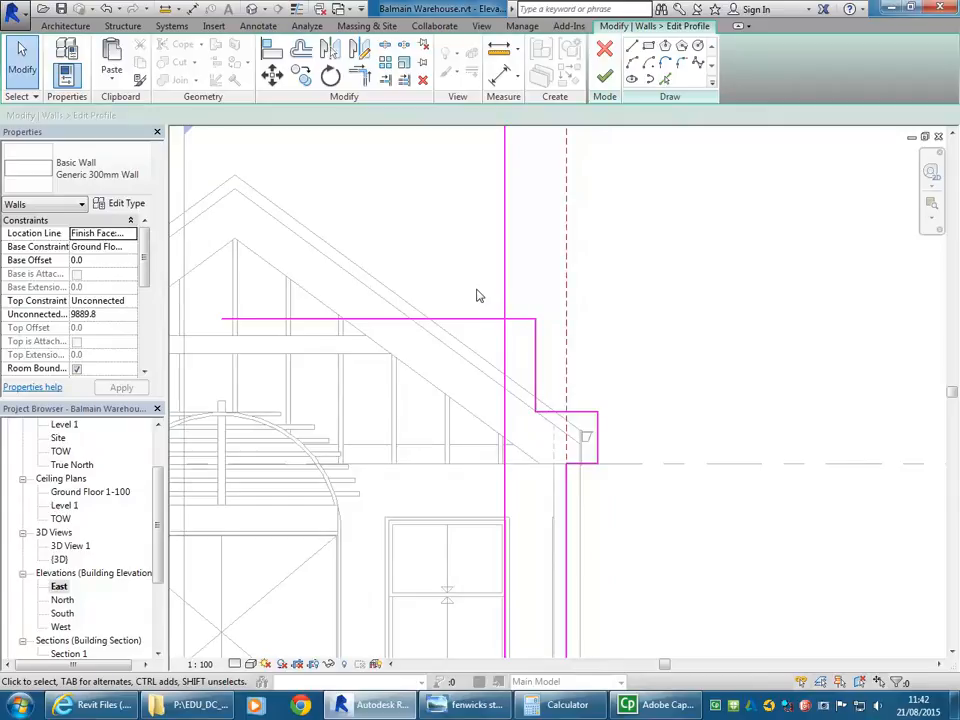
pyautogui.click(536, 370)
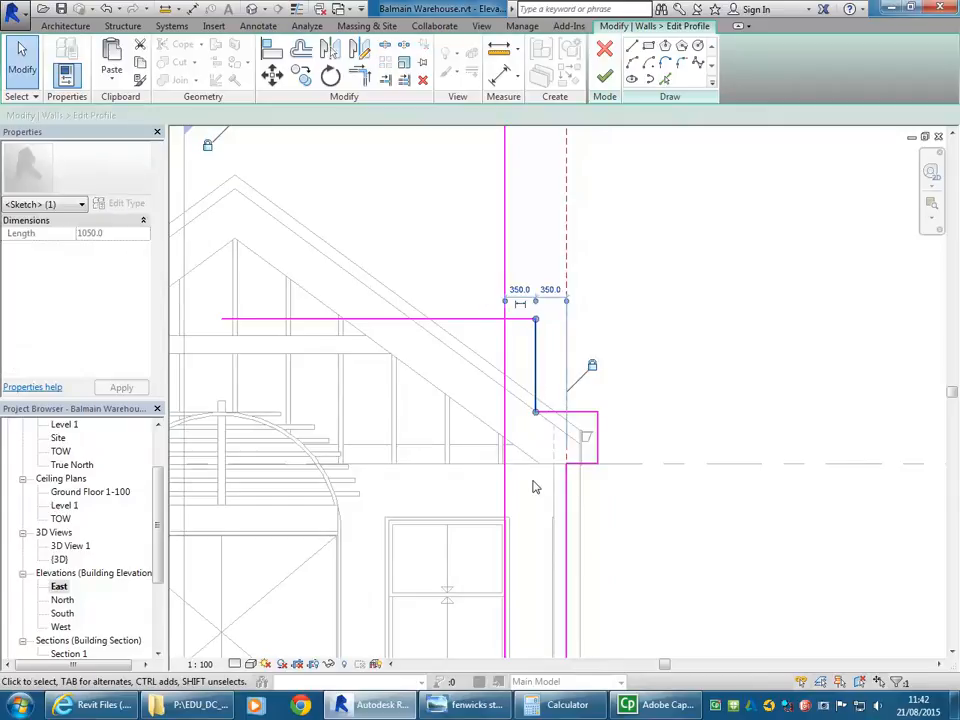
pyautogui.scroll(3, 533, 364)
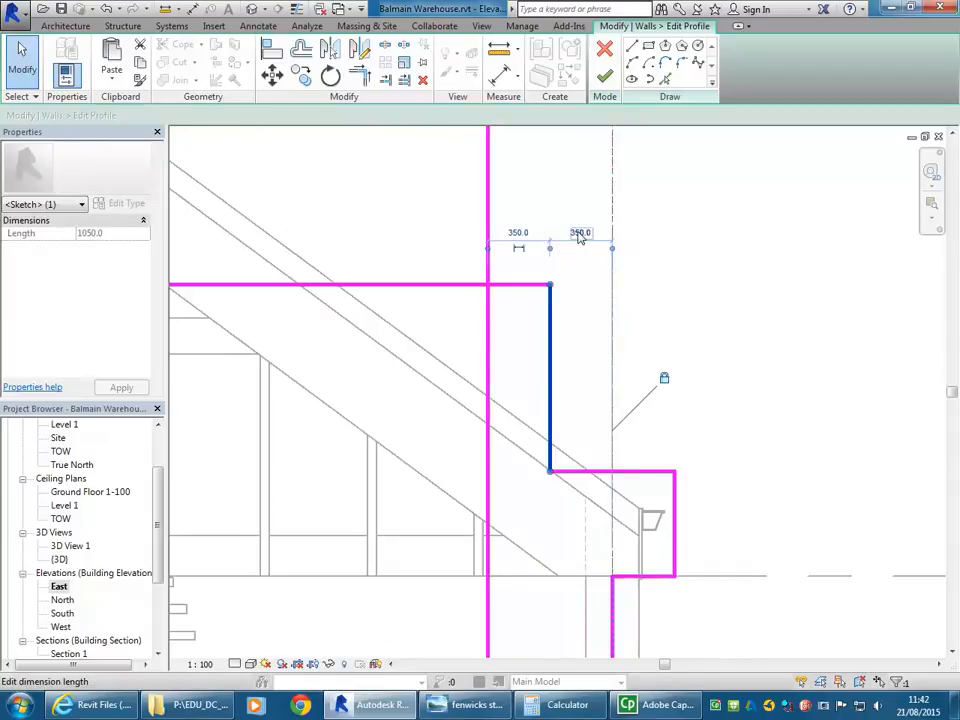
pyautogui.click(470, 705)
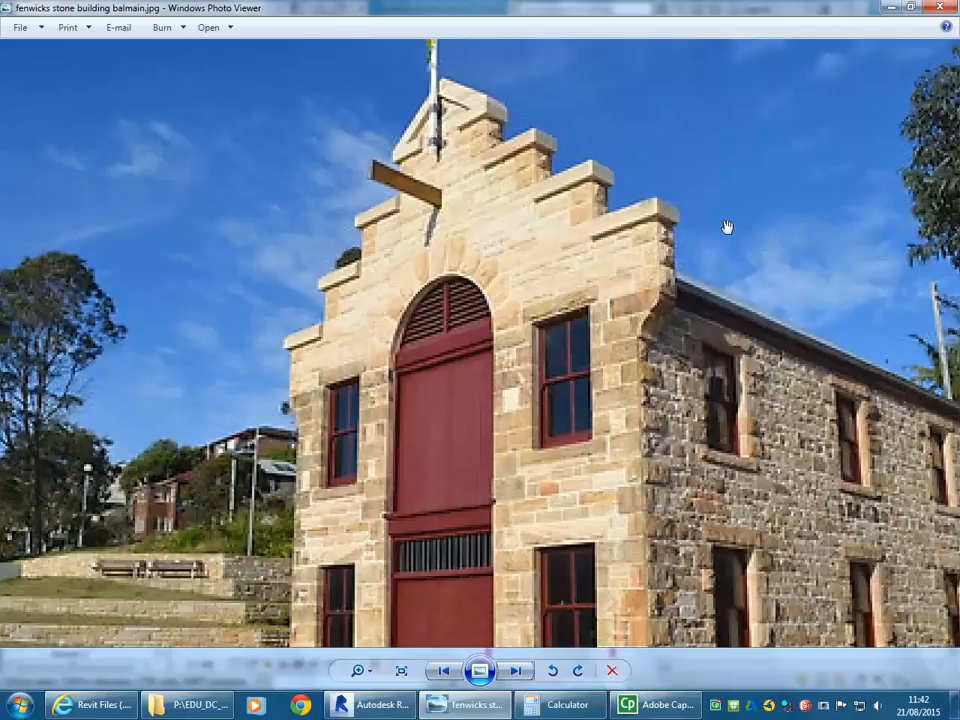
pyautogui.click(890, 10)
# Nudge the first step's riser outward until the horizontal ledge beside it is 590 mm long.
pyautogui.scroll(-3, 557, 443)
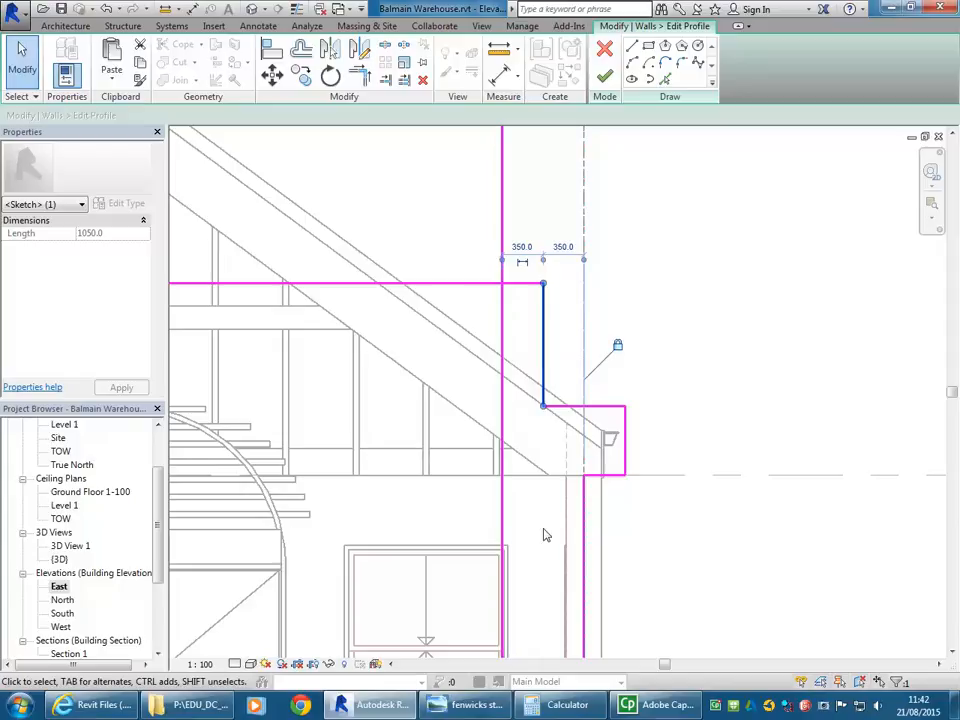
pyautogui.moveTo(503, 402); pyautogui.dragTo(523, 423, button='middle')
pyautogui.scroll(-1, 507, 402)
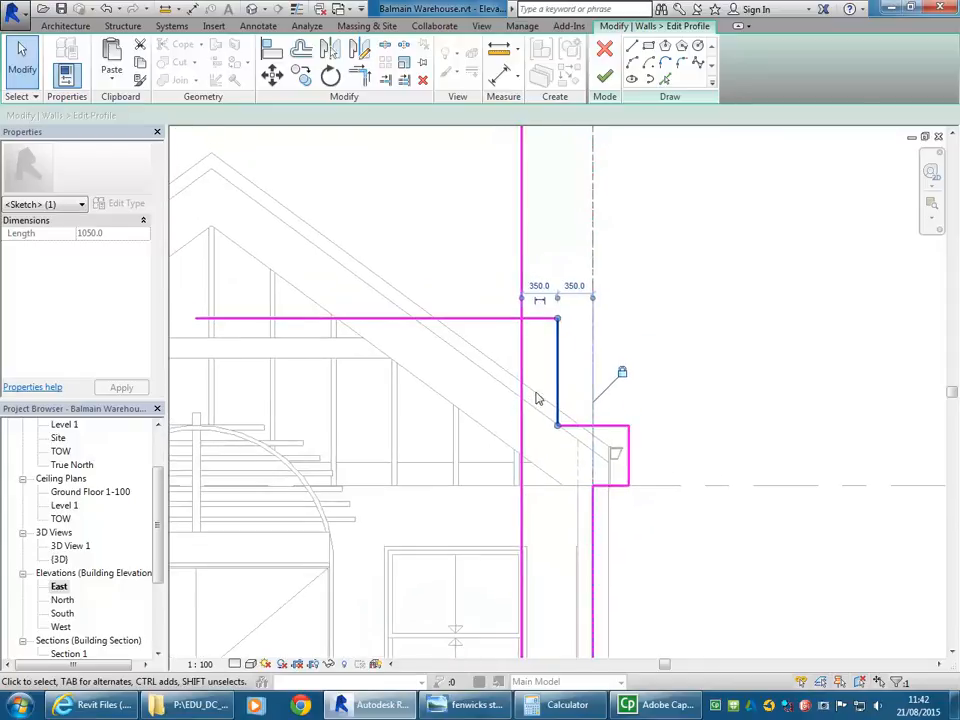
pyautogui.scroll(2, 493, 380)
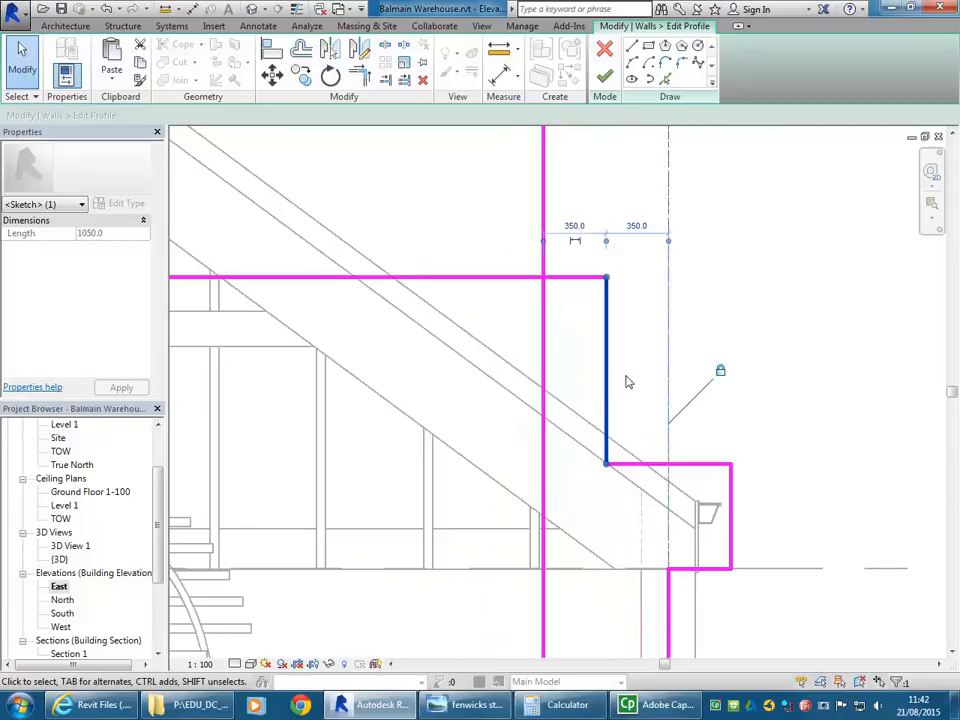
pyautogui.press('Right')
pyautogui.press('Right')
pyautogui.press('Right')
pyautogui.press('Right')
pyautogui.press('Right')
pyautogui.press('Right')
pyautogui.press('Right')
pyautogui.press('Right')
pyautogui.press('Right')
pyautogui.press('Right')
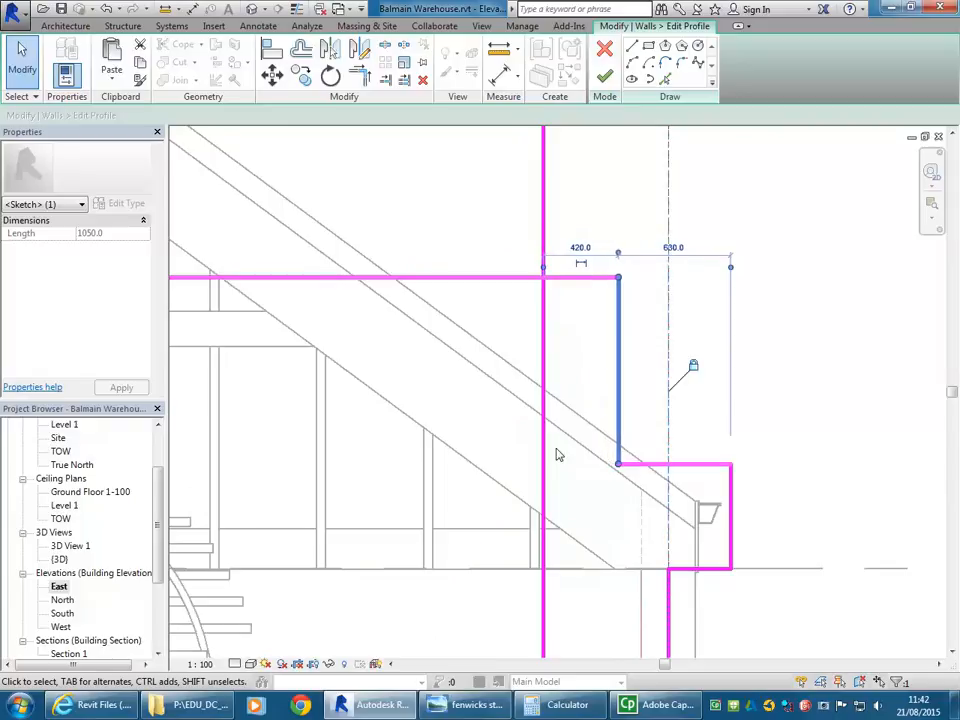
# Nudge the first parapet step's lower ledge upward until the riser above it is 810 mm long, clearing the roof slope.
pyautogui.moveTo(604, 451); pyautogui.dragTo(516, 444, button='middle')
pyautogui.scroll(2, 516, 444)
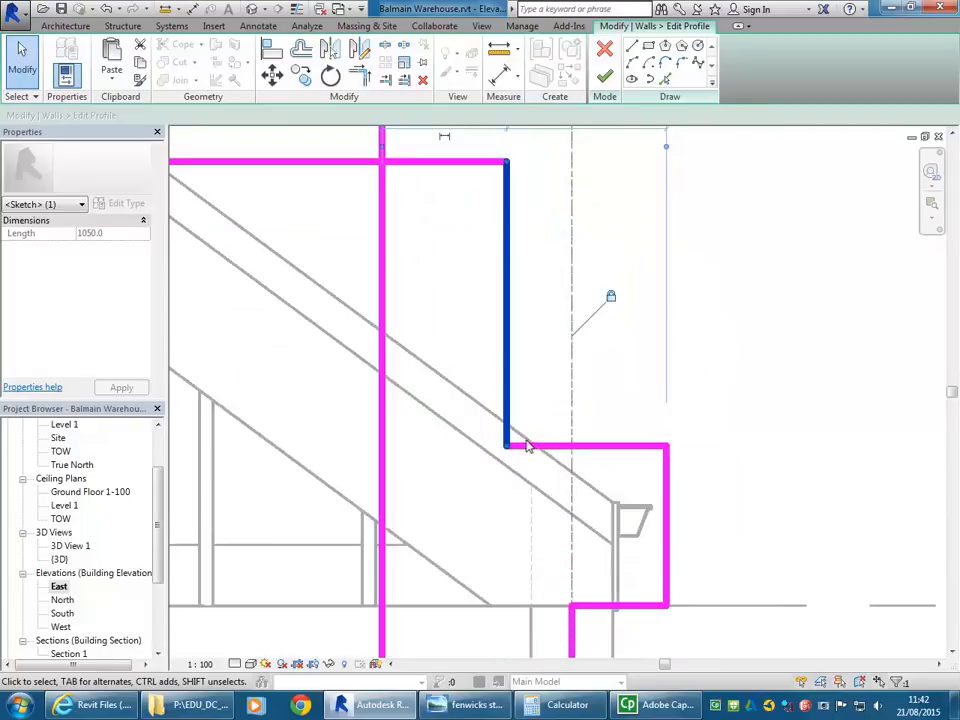
pyautogui.click(544, 448)
pyautogui.scroll(-3, 534, 510)
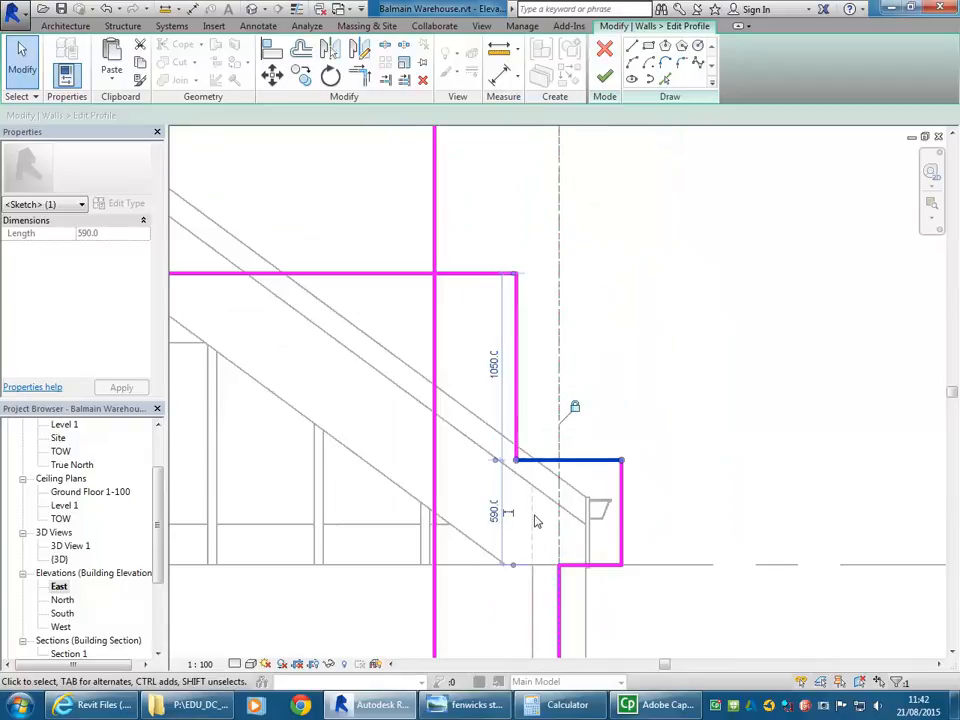
pyautogui.press('Up')
pyautogui.press('Up')
pyautogui.press('Up')
pyautogui.press('Up')
pyautogui.press('Up')
pyautogui.press('Up')
pyautogui.press('Up')
pyautogui.press('Up')
pyautogui.press('Up')
pyautogui.press('Up')
pyautogui.press('Up')
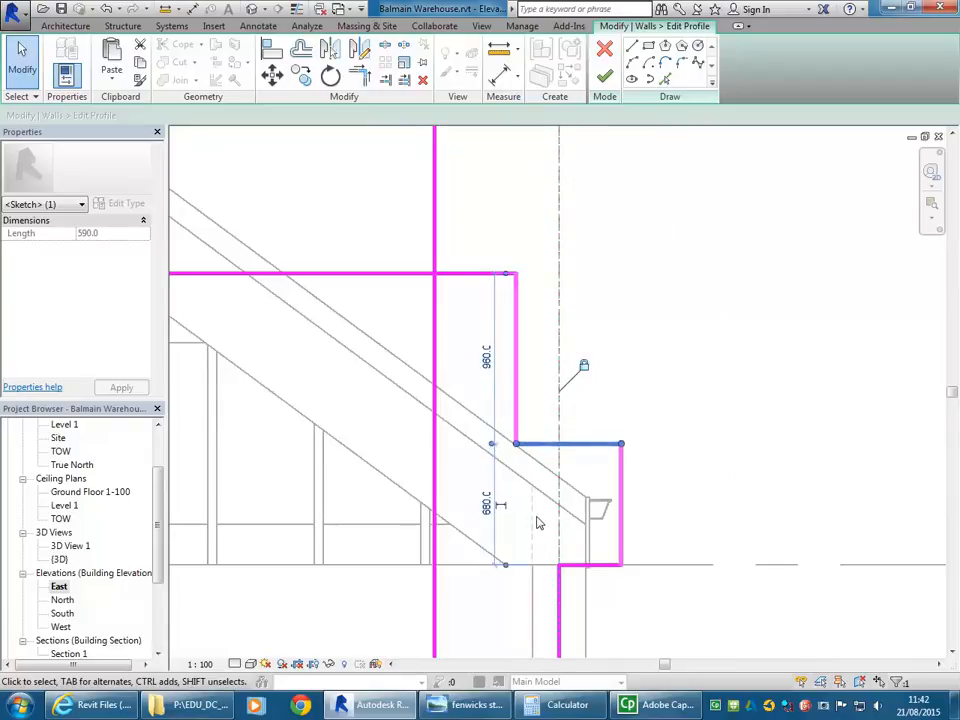
pyautogui.press('Up')
pyautogui.press('Up')
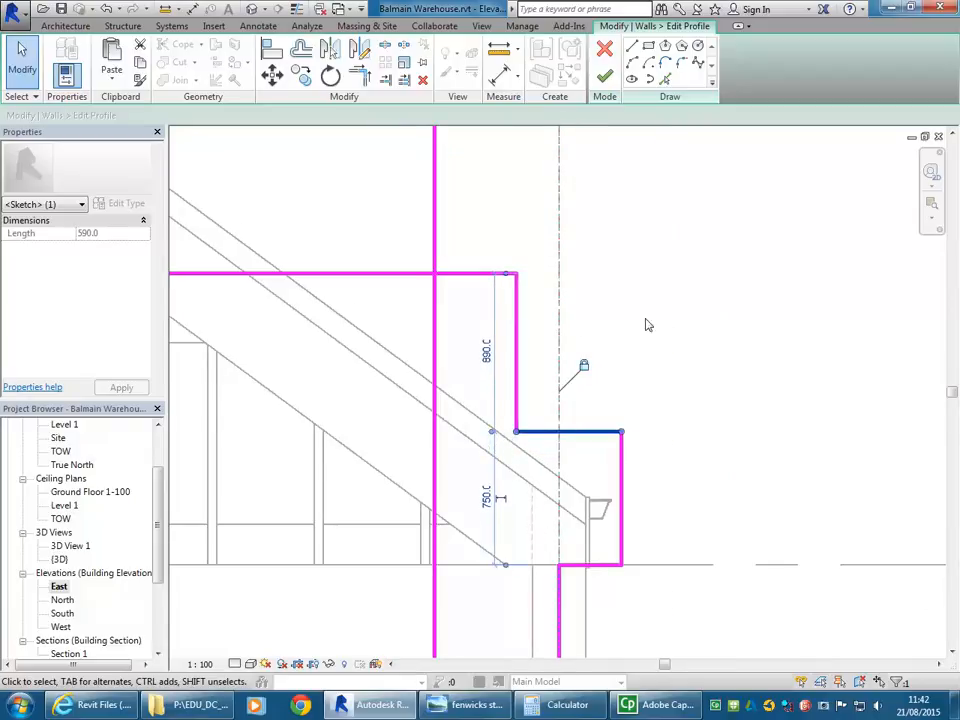
pyautogui.scroll(-2, 647, 326)
pyautogui.moveTo(647, 326); pyautogui.dragTo(670, 384, button='middle')
pyautogui.scroll(-1, 454, 364)
pyautogui.moveTo(454, 366); pyautogui.dragTo(478, 412, button='middle')
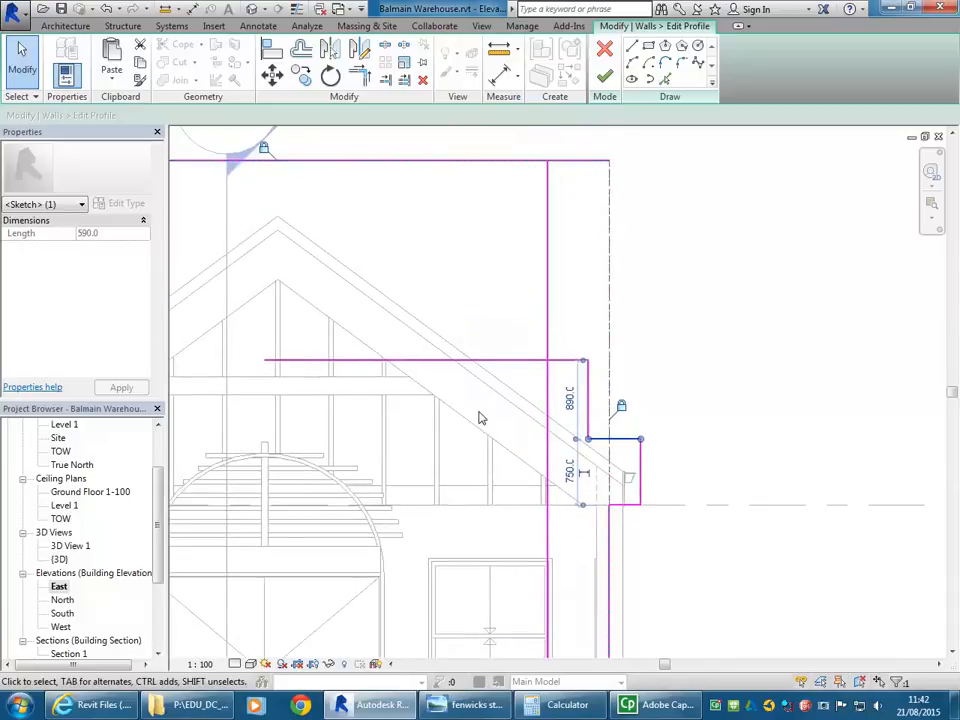
pyautogui.press('Up')
pyautogui.press('Up')
pyautogui.press('Up')
pyautogui.press('Up')
pyautogui.click(490, 308)
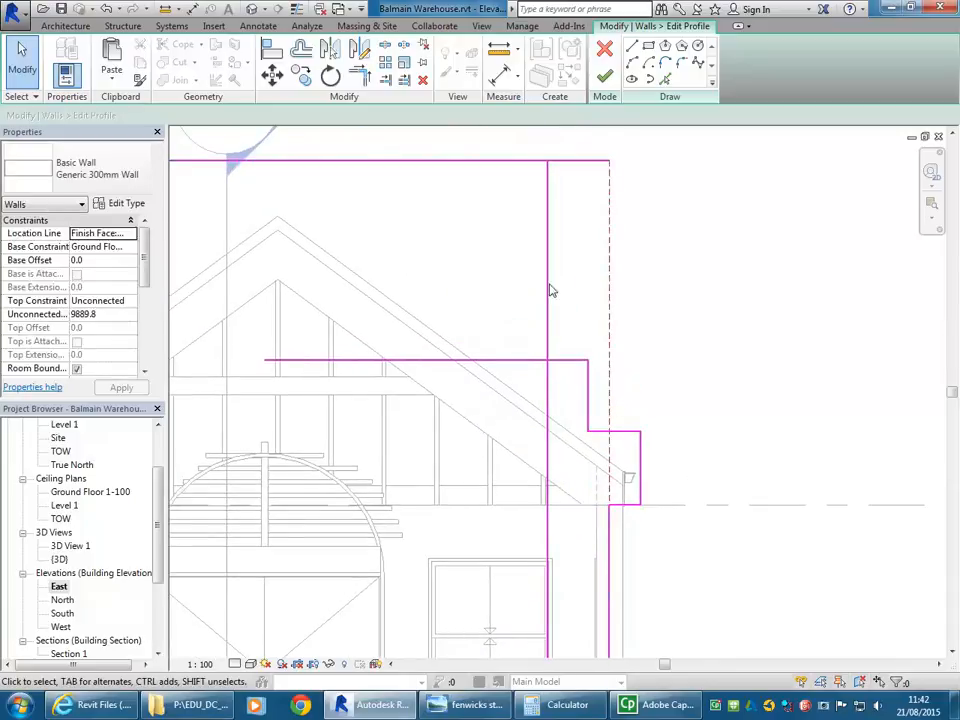
# Delete the leftover full-height vertical offset line inside the first parapet step.
pyautogui.click(547, 289)
pyautogui.press('Delete')
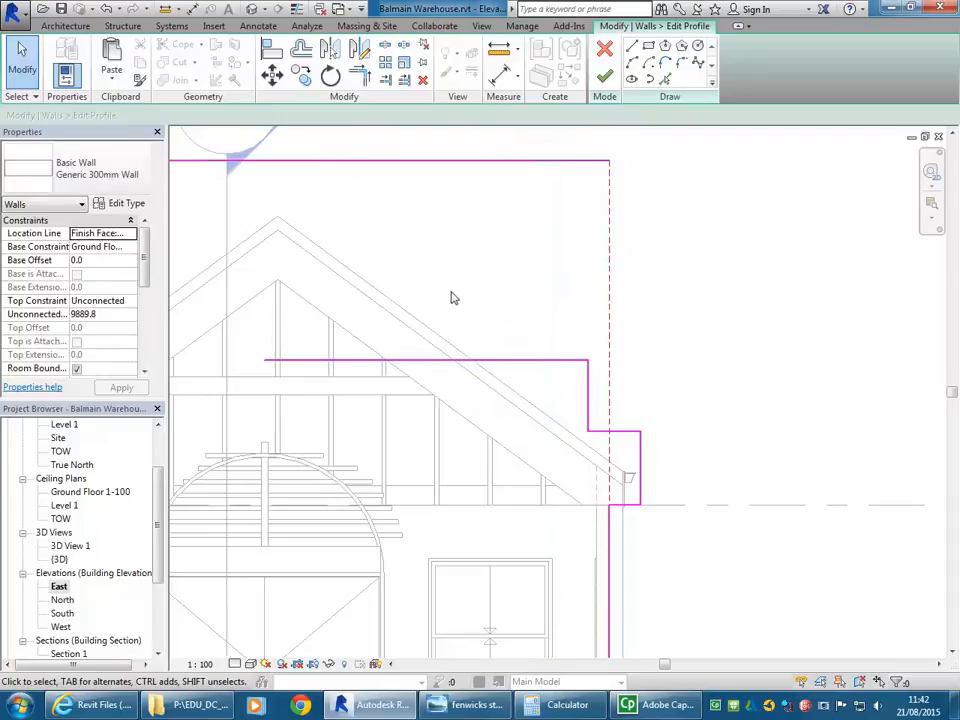
pyautogui.moveTo(536, 336); pyautogui.dragTo(486, 349, button='middle')
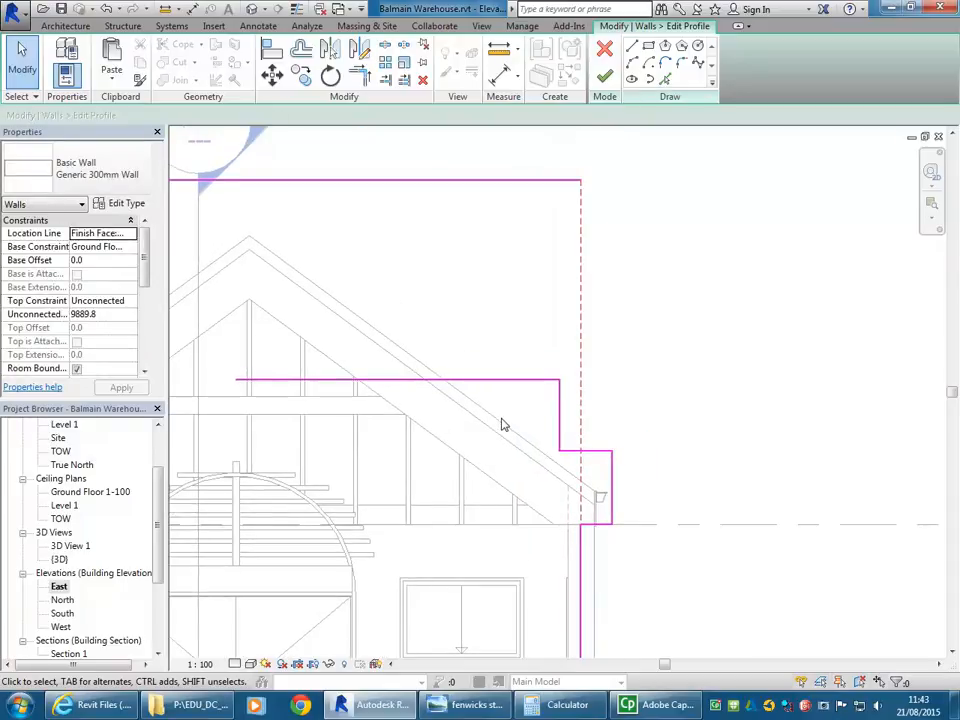
# Nudge the first step's riser inward until the ledge beside it is 605 mm long.
pyautogui.scroll(2, 519, 423)
pyautogui.click(537, 396)
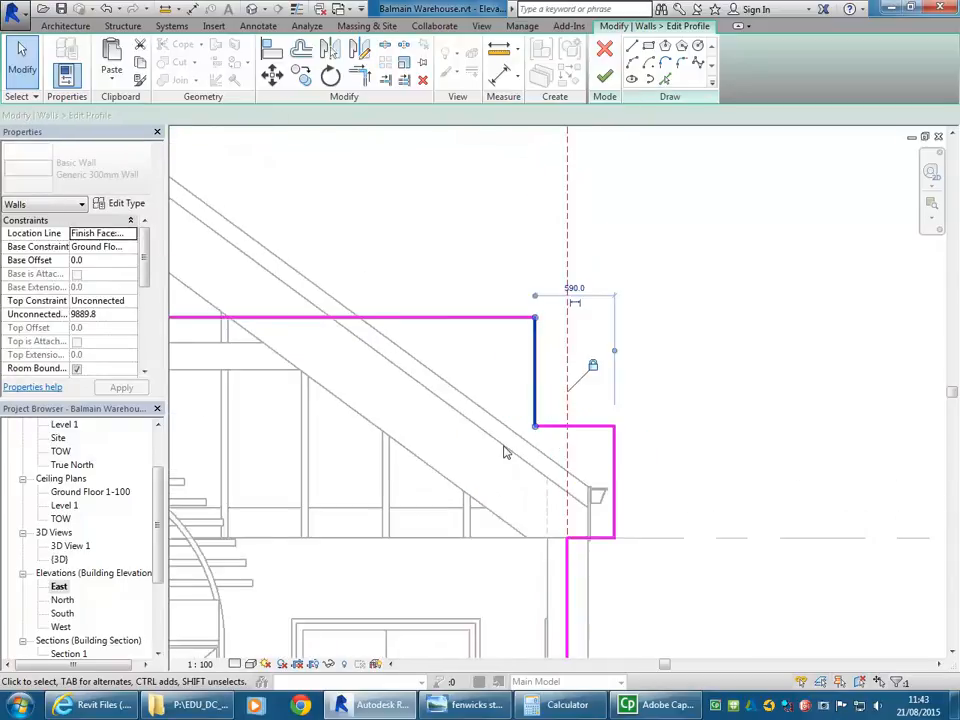
pyautogui.press('Left')
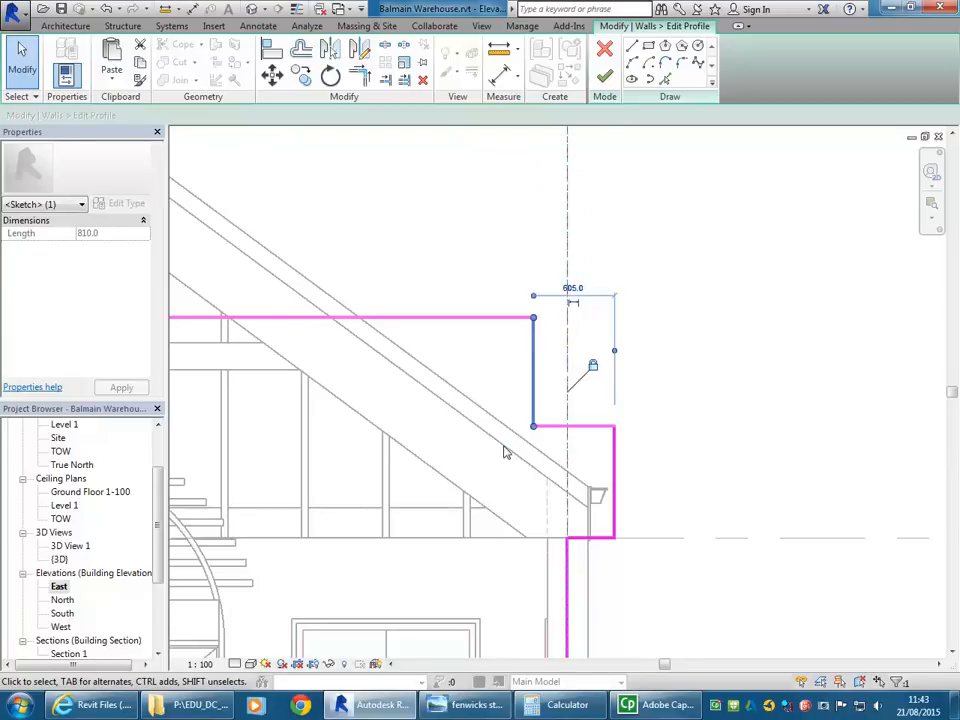
pyautogui.press('Right')
pyautogui.press('Right')
pyautogui.press('Right')
pyautogui.press('Left')
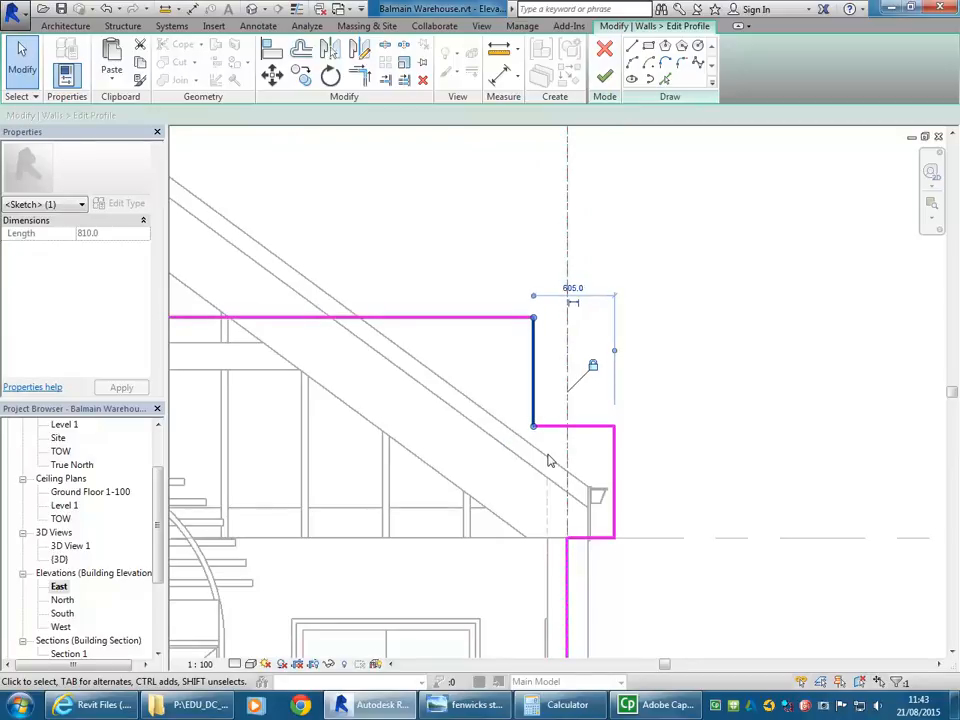
# Nudge the lower ledge up until it sits 840 mm above the eaves level line, and deselect it.
pyautogui.moveTo(548, 459); pyautogui.dragTo(512, 426, button='middle')
pyautogui.scroll(1, 512, 426)
pyautogui.click(523, 392)
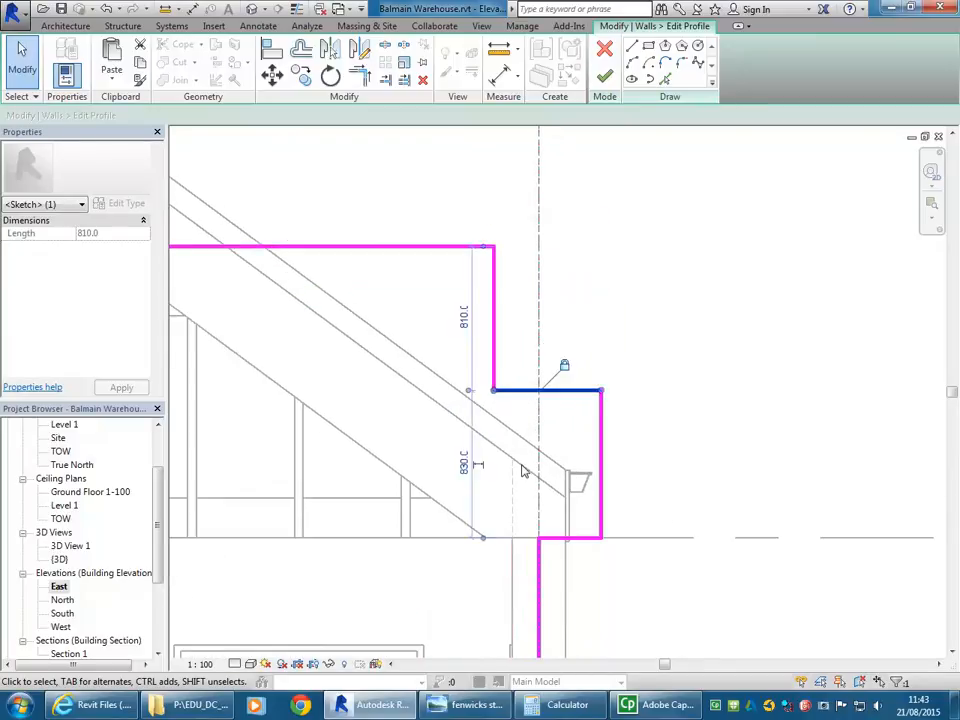
pyautogui.press('Down')
pyautogui.press('Up')
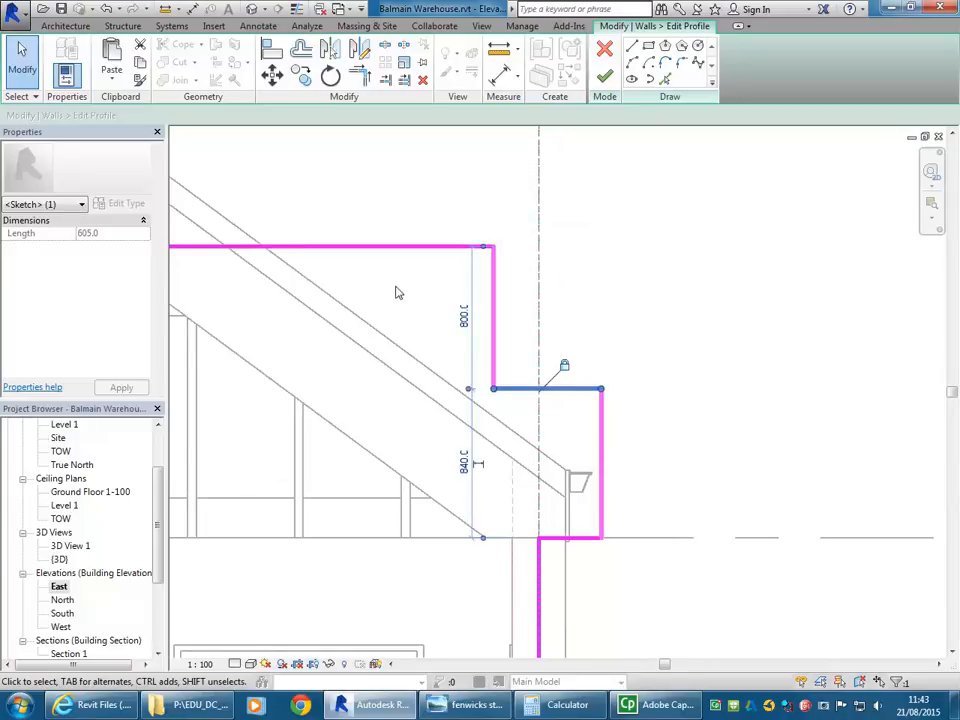
pyautogui.click(395, 292)
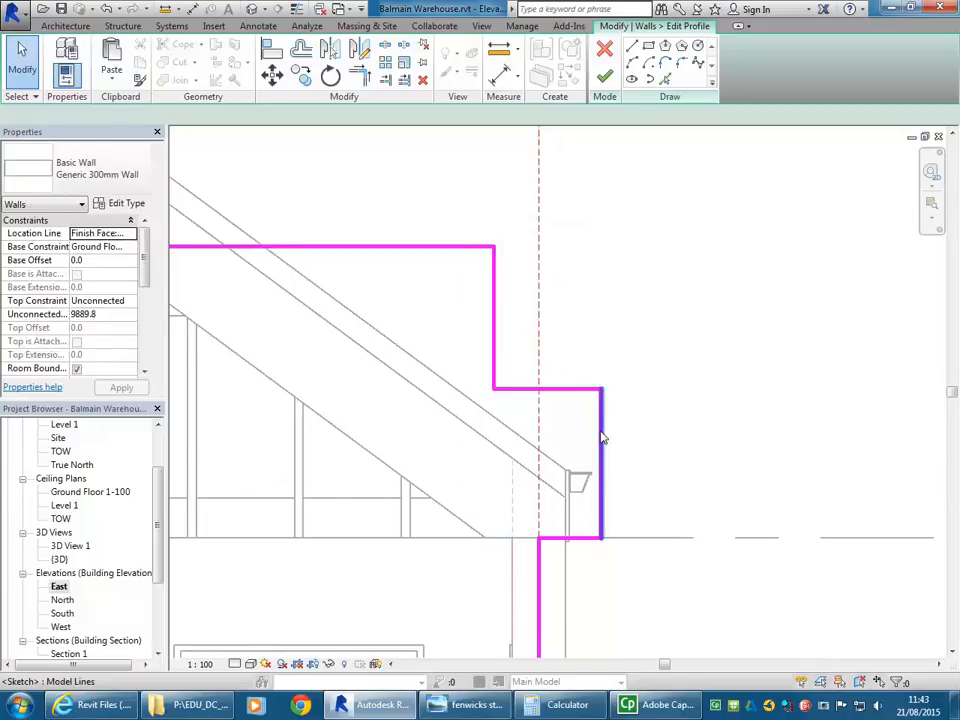
# Nudge the parapet's outer vertical edge outward until it projects 455 mm beyond the wall's original edge.
pyautogui.click(596, 420)
pyautogui.press('Right')
pyautogui.scroll(-2, 420, 426)
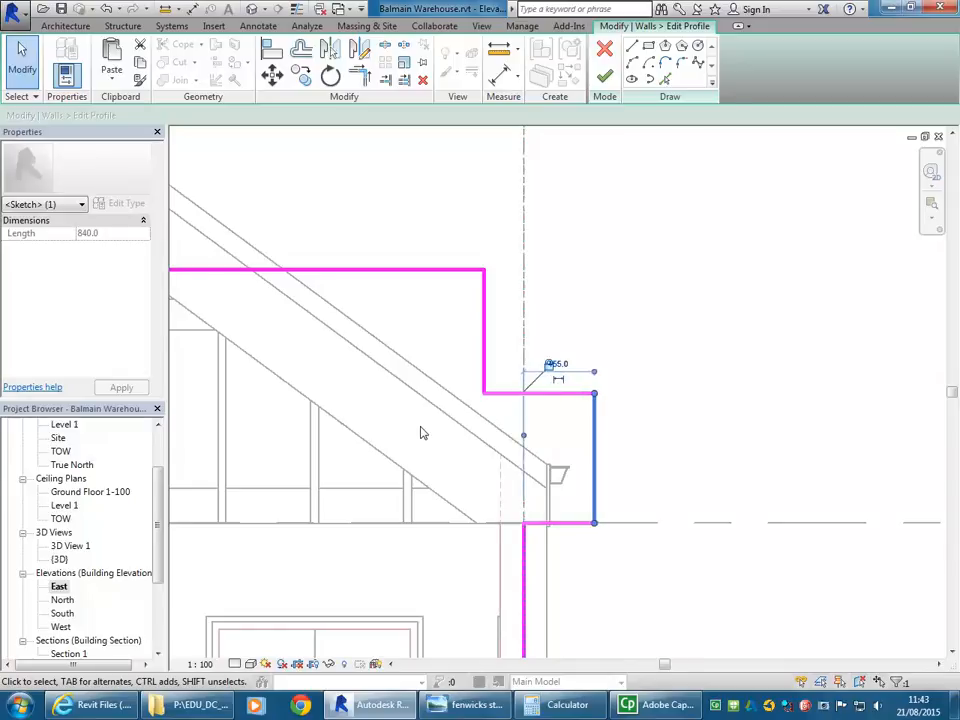
pyautogui.scroll(-2, 422, 431)
pyautogui.moveTo(476, 439)
pyautogui.mouseDown(button='middle')
pyautogui.moveTo(509, 436)
pyautogui.moveTo(508, 418)
pyautogui.moveTo(557, 437)
pyautogui.moveTo(543, 457)
pyautogui.mouseUp(button='middle')
pyautogui.scroll(1, 531, 426)
pyautogui.click(543, 457)
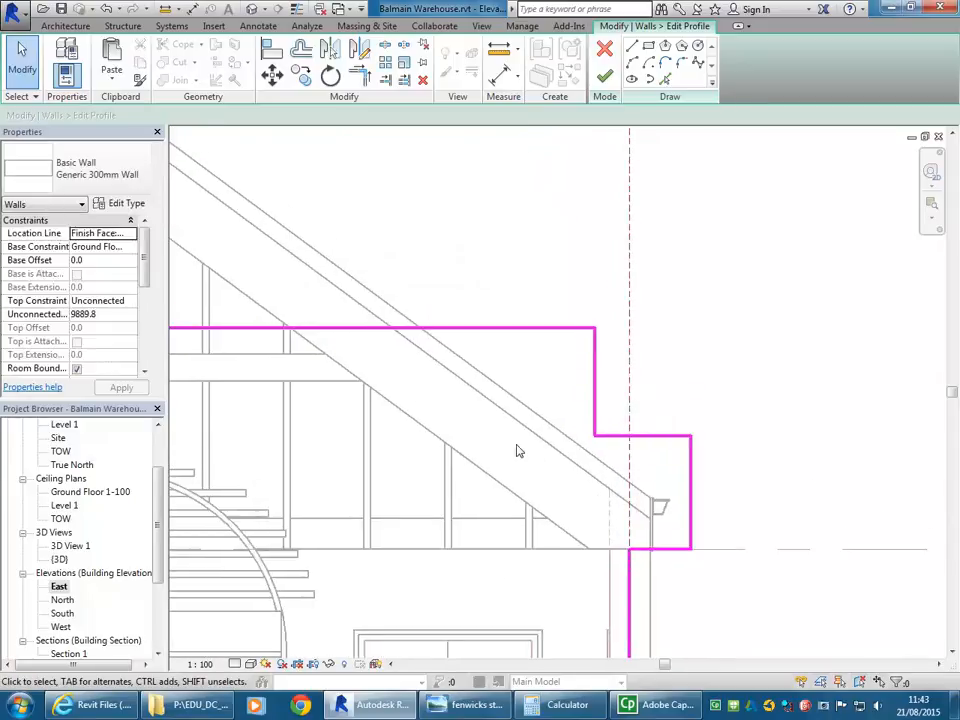
# Widen the lower ledge by nudging the riser slightly inward and the outer vertical edge slightly outward.
pyautogui.click(595, 425)
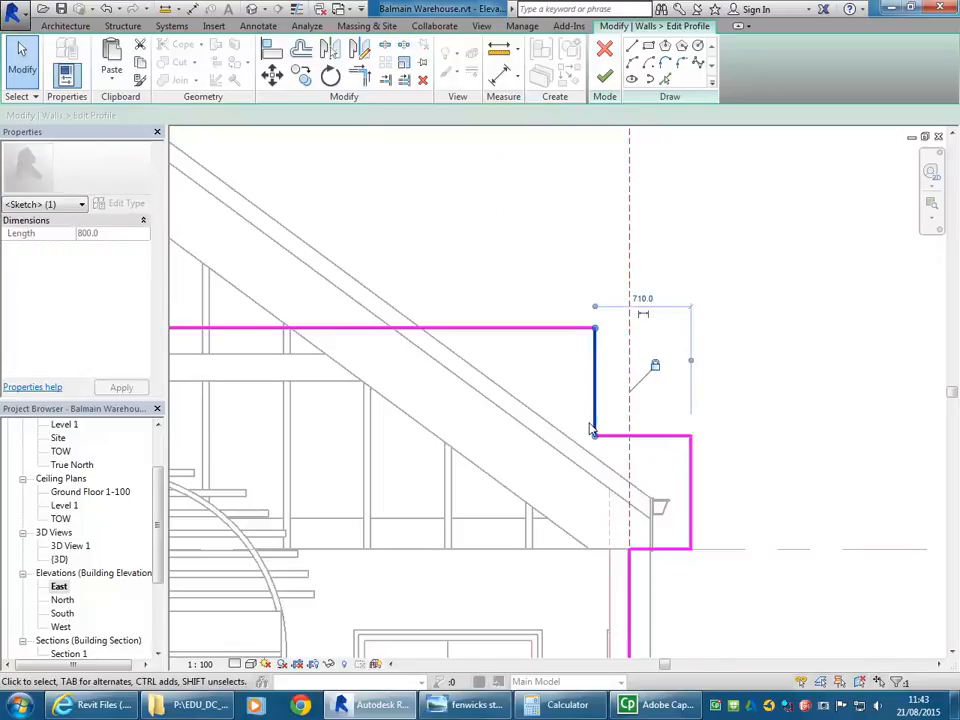
pyautogui.press('Left')
pyautogui.press('Left')
pyautogui.press('Left')
pyautogui.press('Left')
pyautogui.click(691, 477)
pyautogui.press('Right')
pyautogui.press('Right')
pyautogui.press('Right')
pyautogui.click(507, 393)
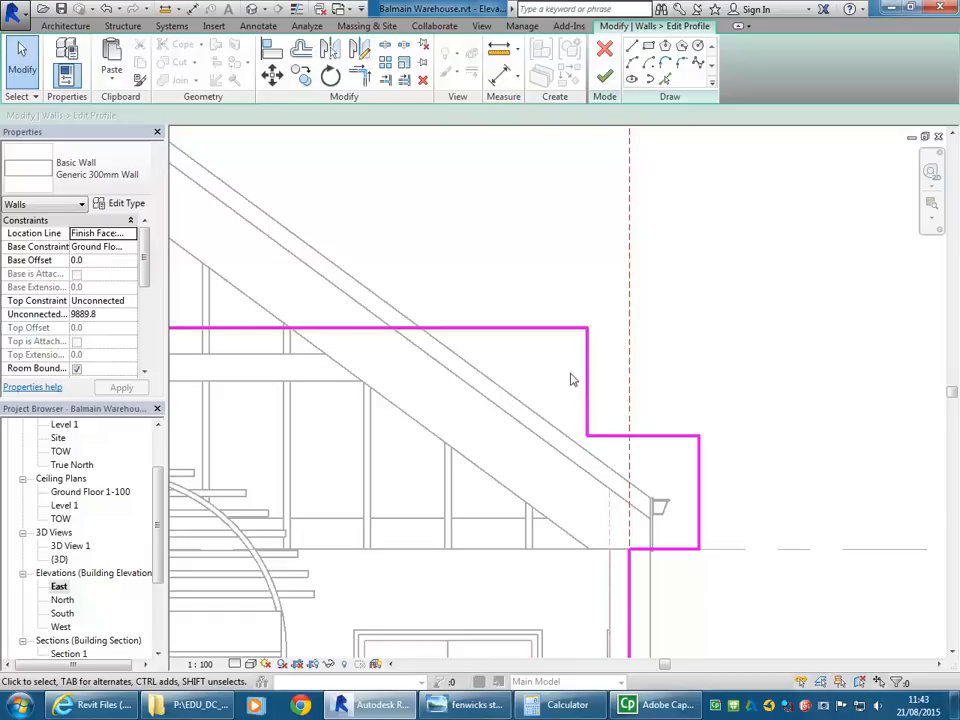
# Check the stone building photo and nudge the outer vertical edge outward to 635 mm beyond the wall's original edge.
pyautogui.scroll(-1, 585, 380)
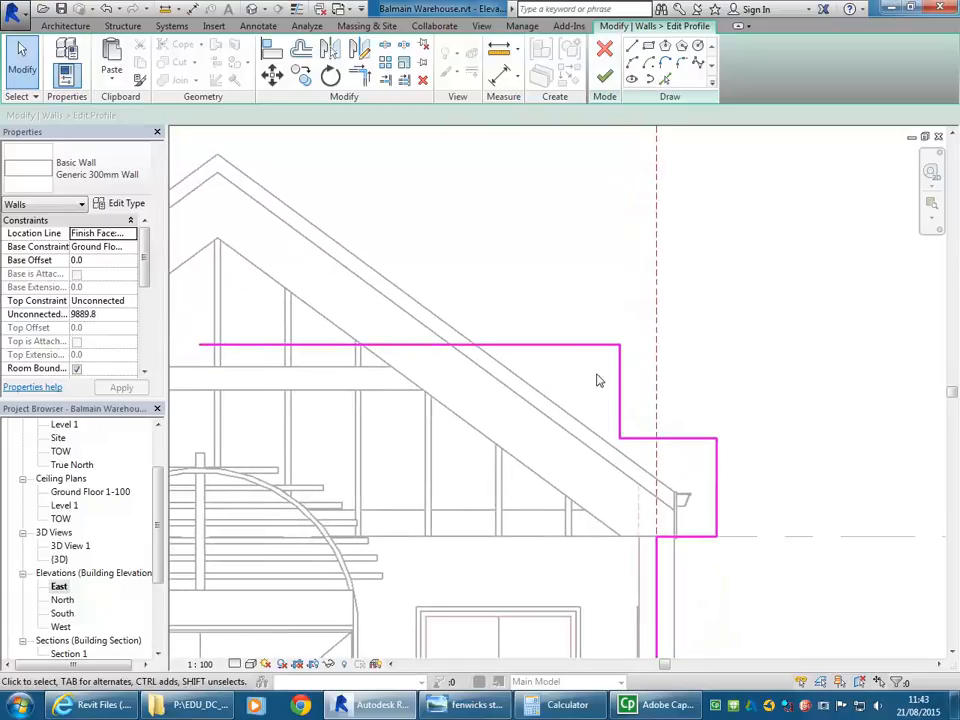
pyautogui.click(463, 704)
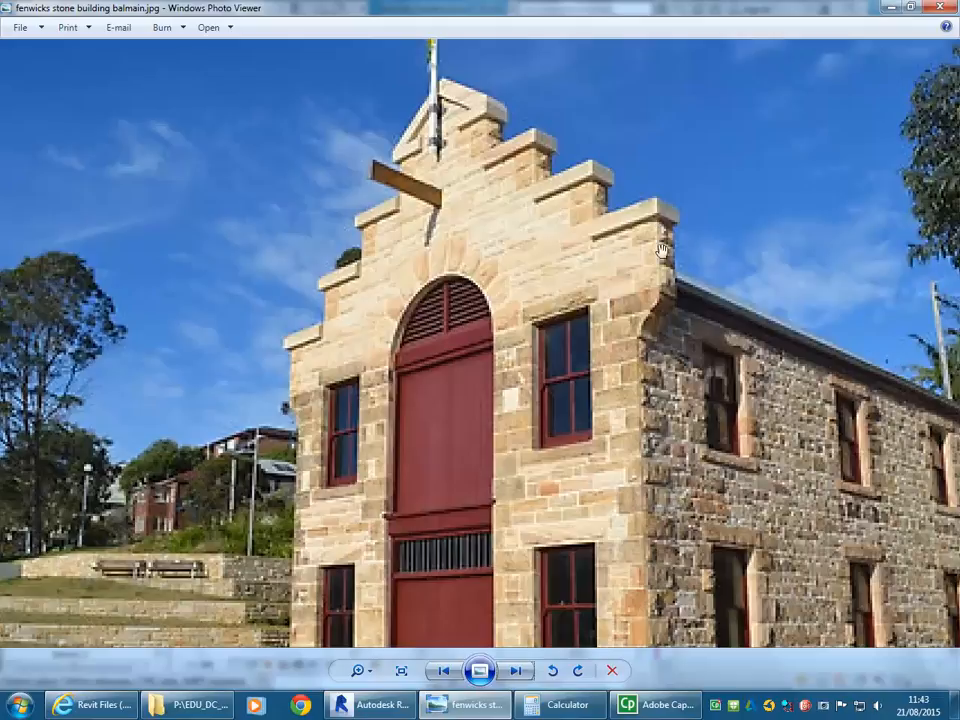
pyautogui.click(886, 8)
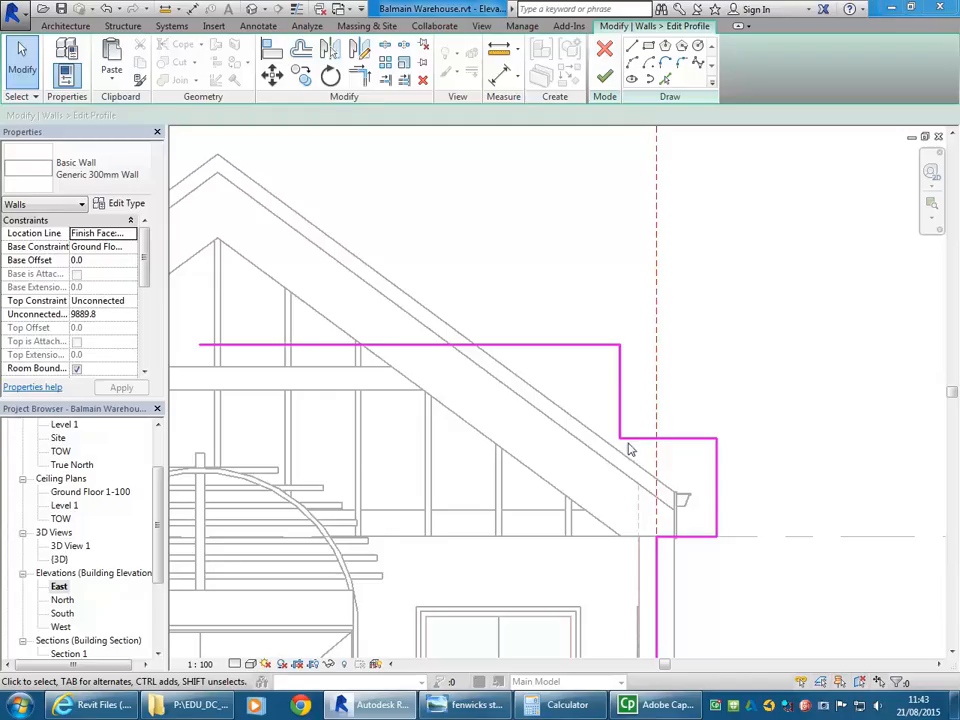
pyautogui.click(716, 481)
pyautogui.press('Right')
pyautogui.press('Right')
pyautogui.press('Right')
pyautogui.press('Right')
pyautogui.press('Right')
pyautogui.press('Right')
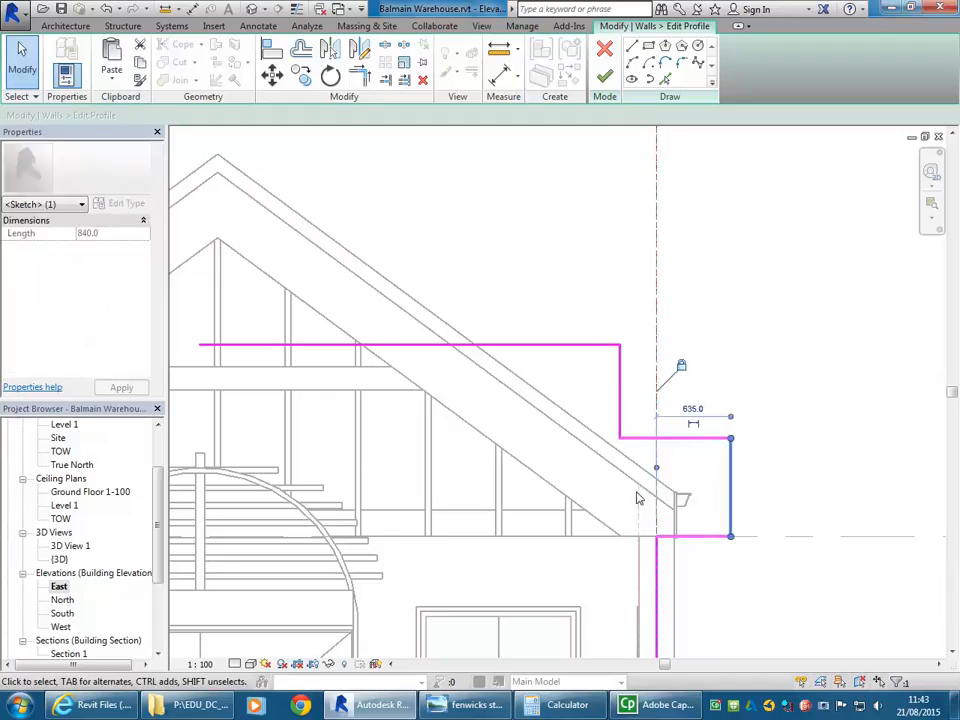
# Nudge the lower ledge slightly higher above the eaves level line, checking the proportions against the photo preview.
pyautogui.click(690, 438)
pyautogui.press('Up')
pyautogui.press('Up')
pyautogui.press('Up')
pyautogui.press('Up')
pyautogui.moveTo(472, 706)
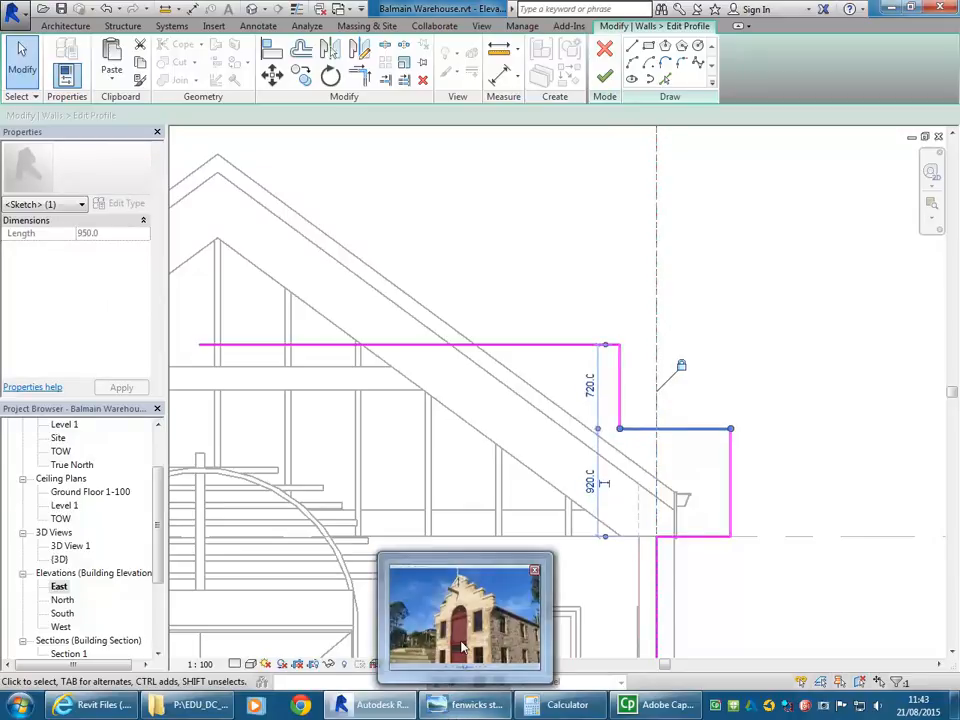
pyautogui.moveTo(463, 640)
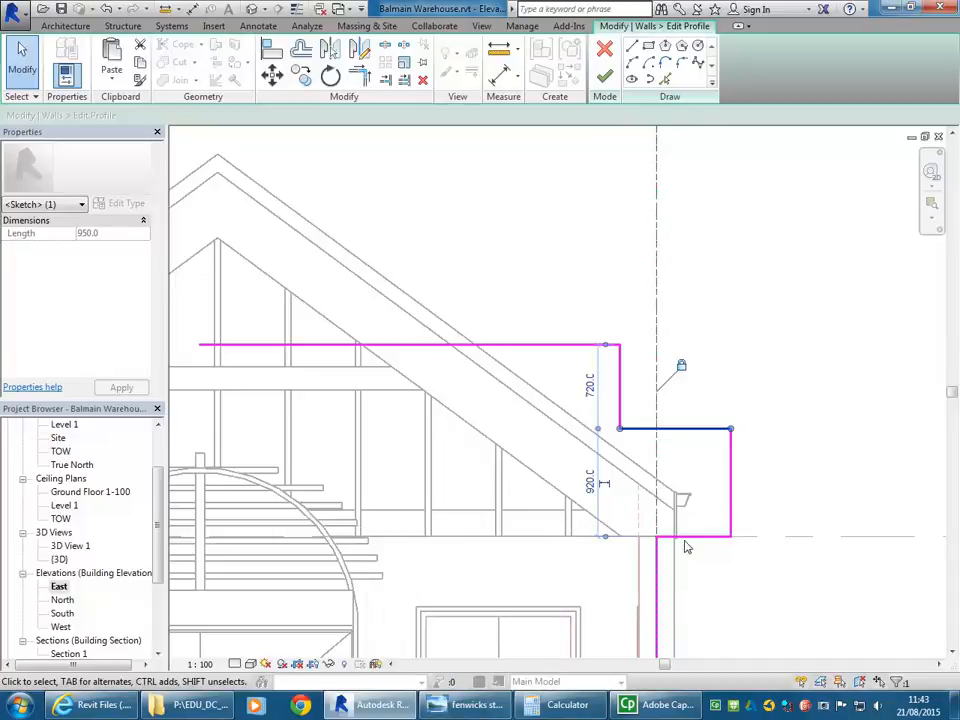
pyautogui.press('Up')
# Nudge the upper horizontal profile line higher to lengthen the riser, comparing it with the stone building photo.
pyautogui.click(553, 347)
pyautogui.press('Up')
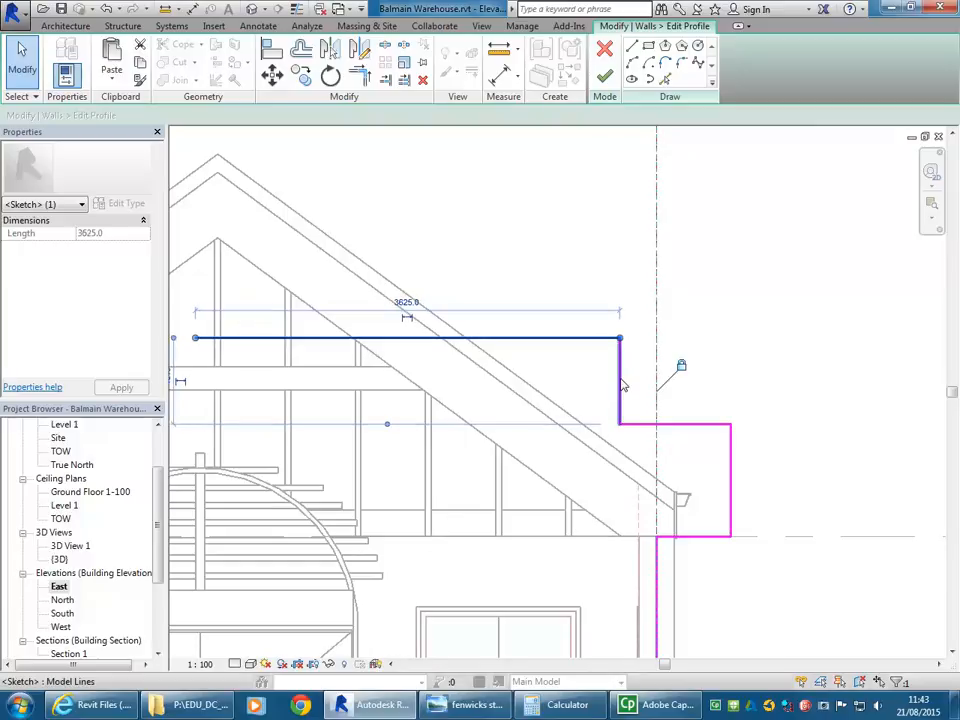
pyautogui.click(619, 390)
pyautogui.click(575, 347)
pyautogui.click(470, 704)
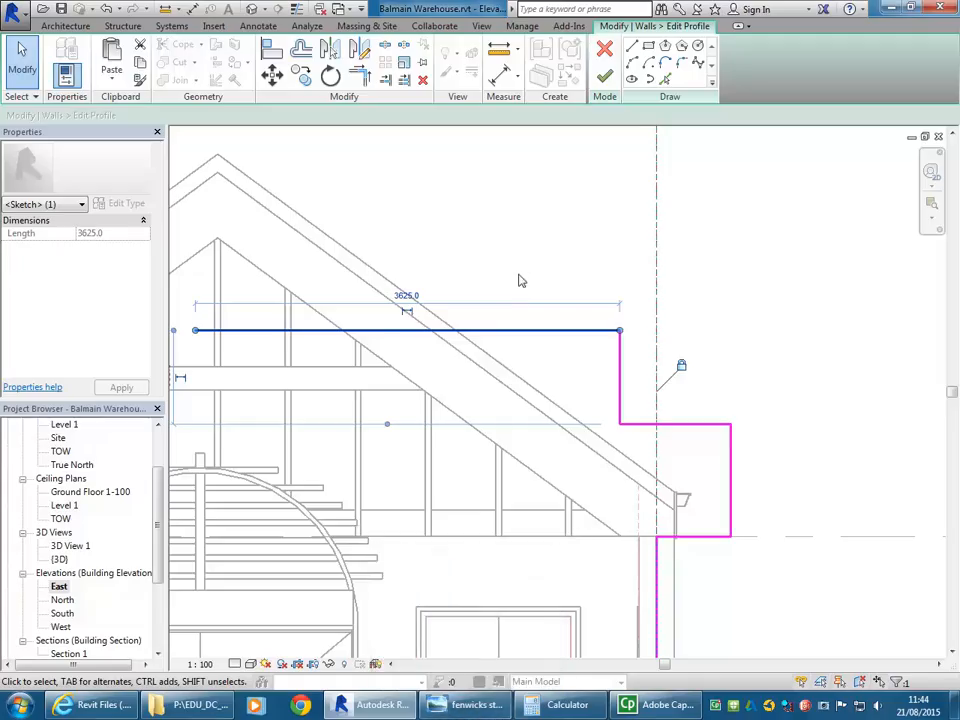
# Adjust the riser and lower ledge so the ledge is 1030 mm long and 980 mm above the eaves level line.
pyautogui.click(621, 396)
pyautogui.moveTo(621, 396)
pyautogui.mouseDown()
pyautogui.moveTo(615, 390)
pyautogui.moveTo(630, 422)
pyautogui.mouseUp()
pyautogui.click(630, 424)
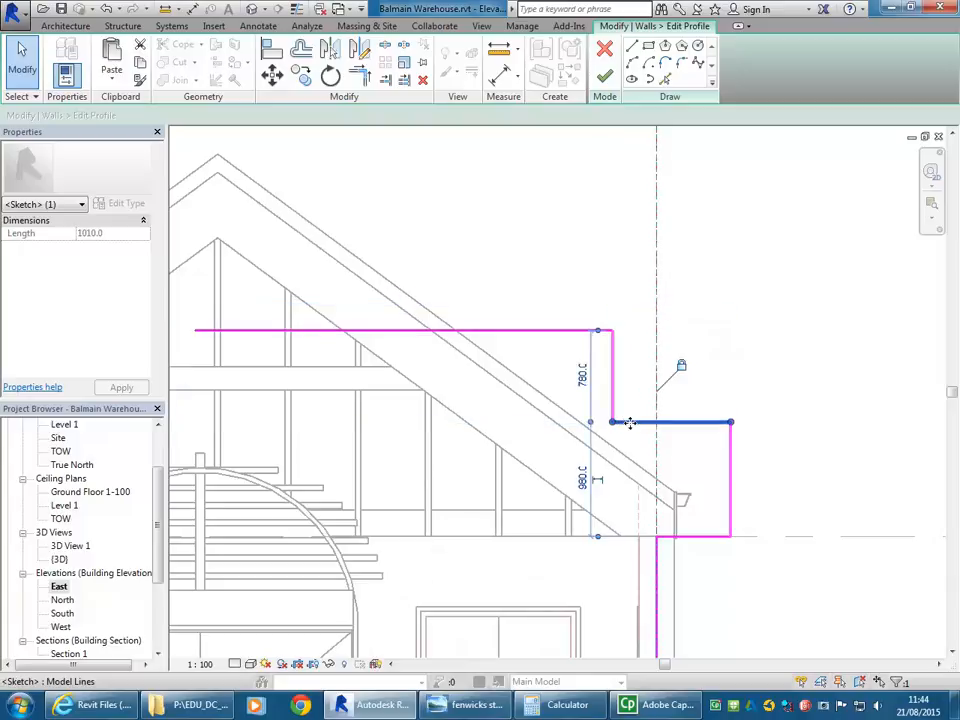
pyautogui.click(613, 386)
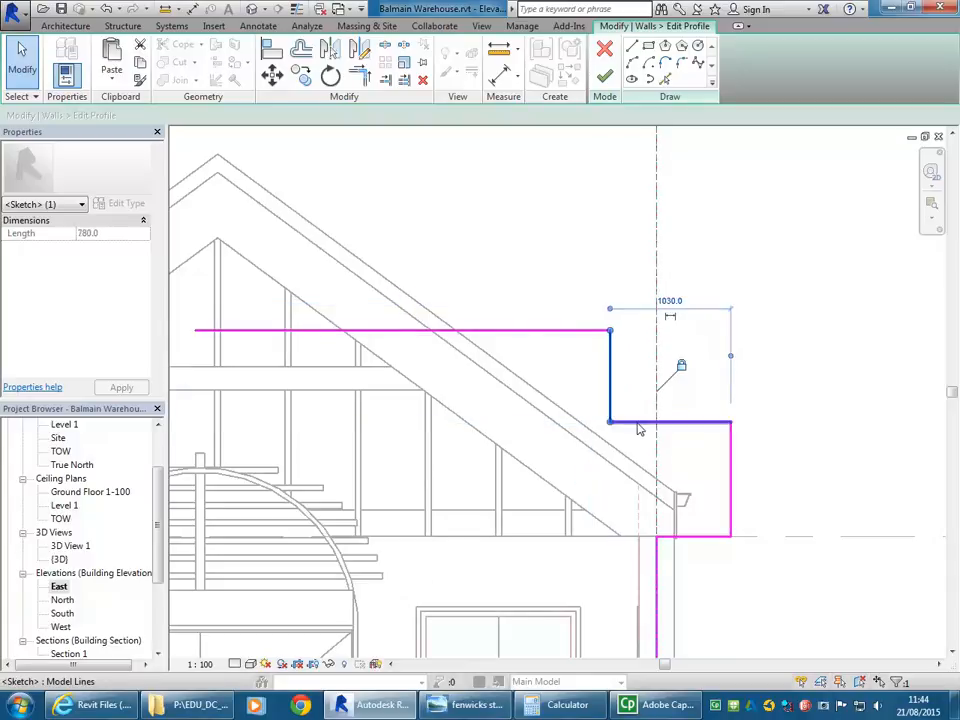
# Raise the upper horizontal line until it is 860 mm above the lower ledge.
pyautogui.click(565, 334)
pyautogui.moveTo(560, 360); pyautogui.dragTo(557, 377, button='middle')
pyautogui.scroll(-1, 557, 372)
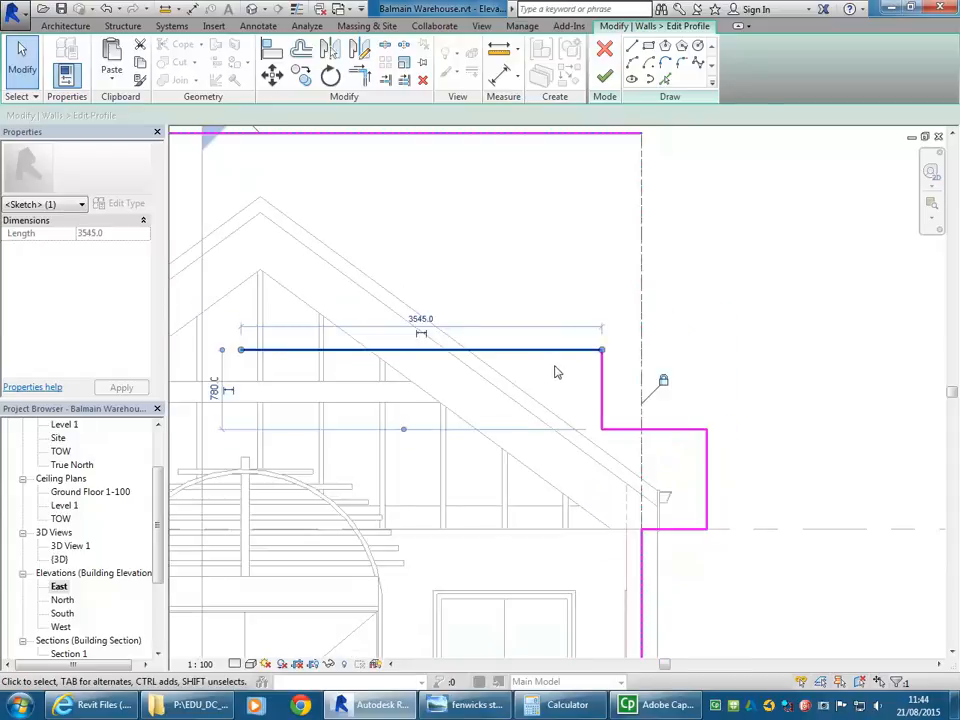
pyautogui.moveTo(551, 350); pyautogui.dragTo(550, 342)
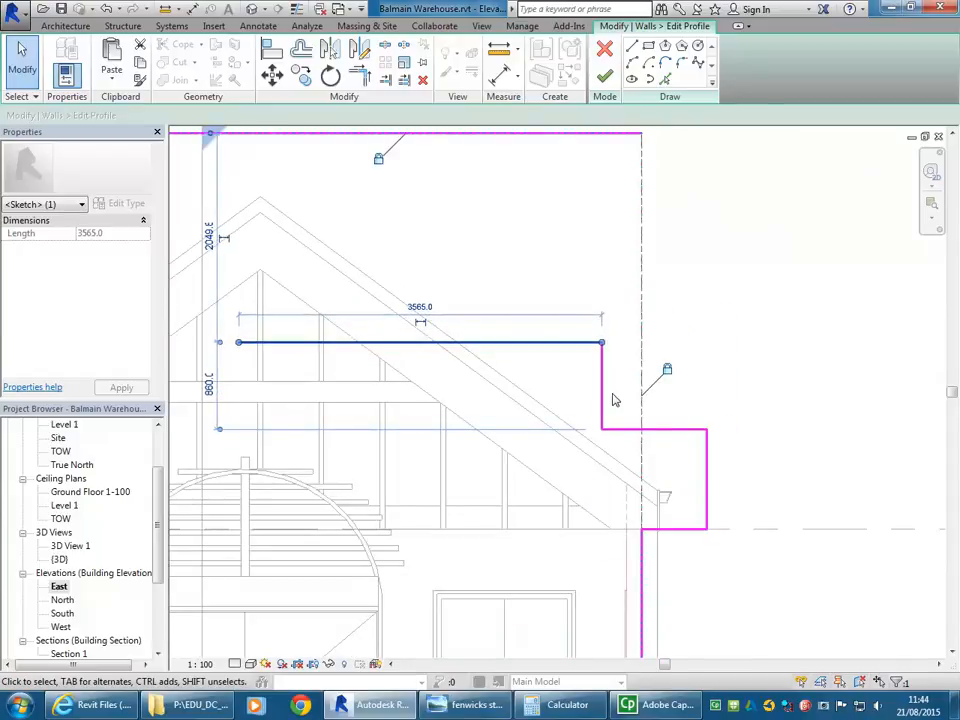
# Delete the upper horizontal line, leaving the first step's riser open at its upper end.
pyautogui.click(621, 422)
pyautogui.moveTo(621, 422); pyautogui.dragTo(642, 422, button='middle')
pyautogui.click(585, 346)
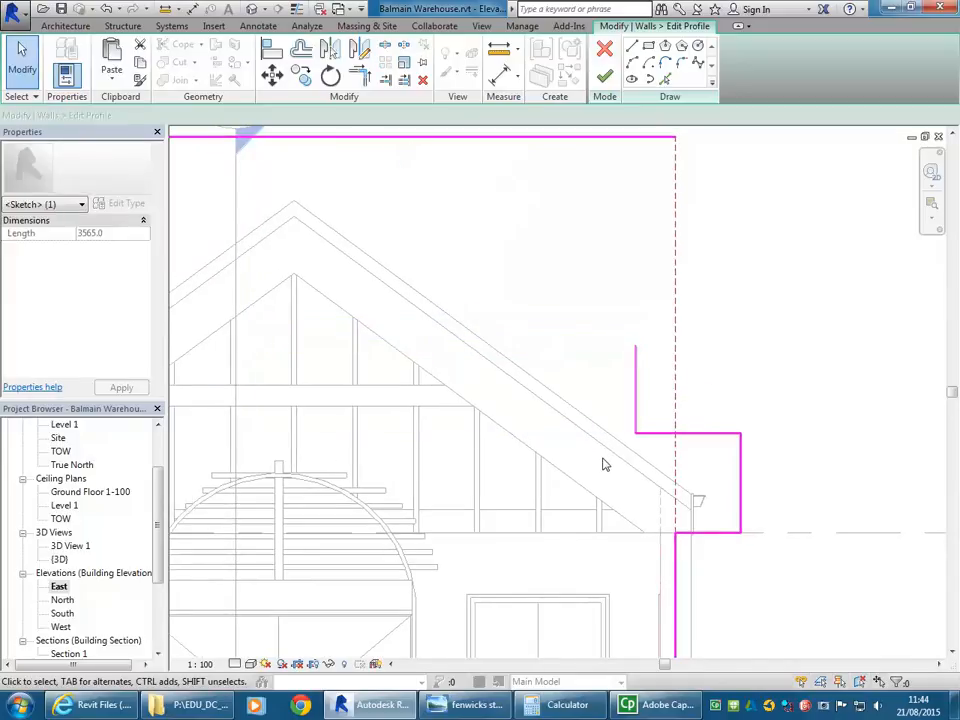
pyautogui.press('Delete')
# Nudge the lower ledge up until the riser above it is 800 mm long, and select that riser.
pyautogui.scroll(-1, 561, 392)
pyautogui.moveTo(561, 392); pyautogui.dragTo(489, 345, button='middle')
pyautogui.scroll(2, 489, 349)
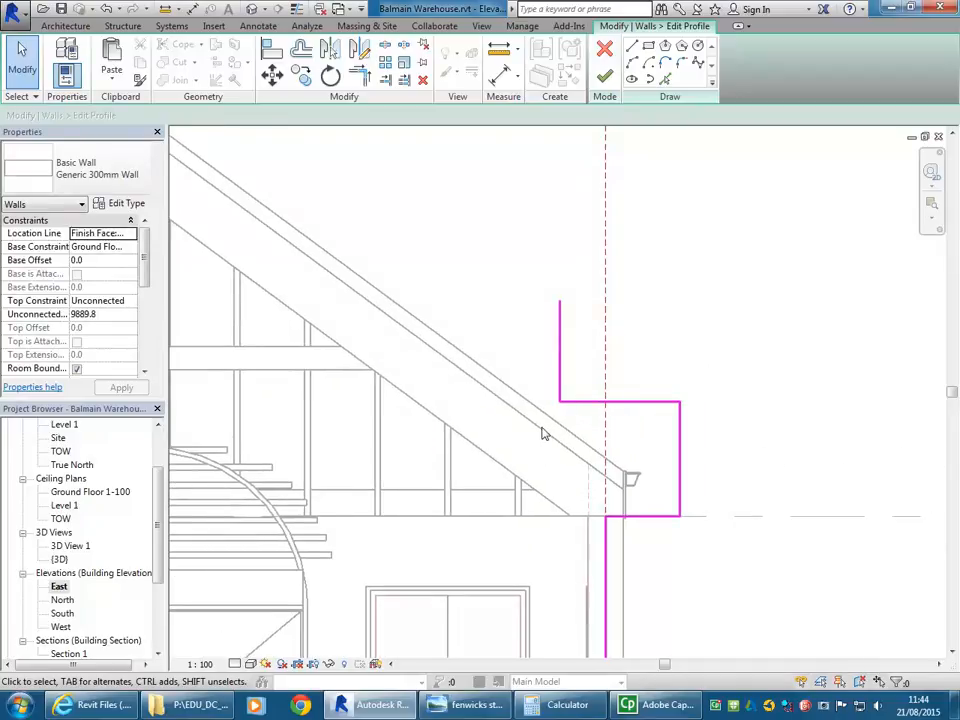
pyautogui.moveTo(543, 441); pyautogui.dragTo(511, 392, button='middle')
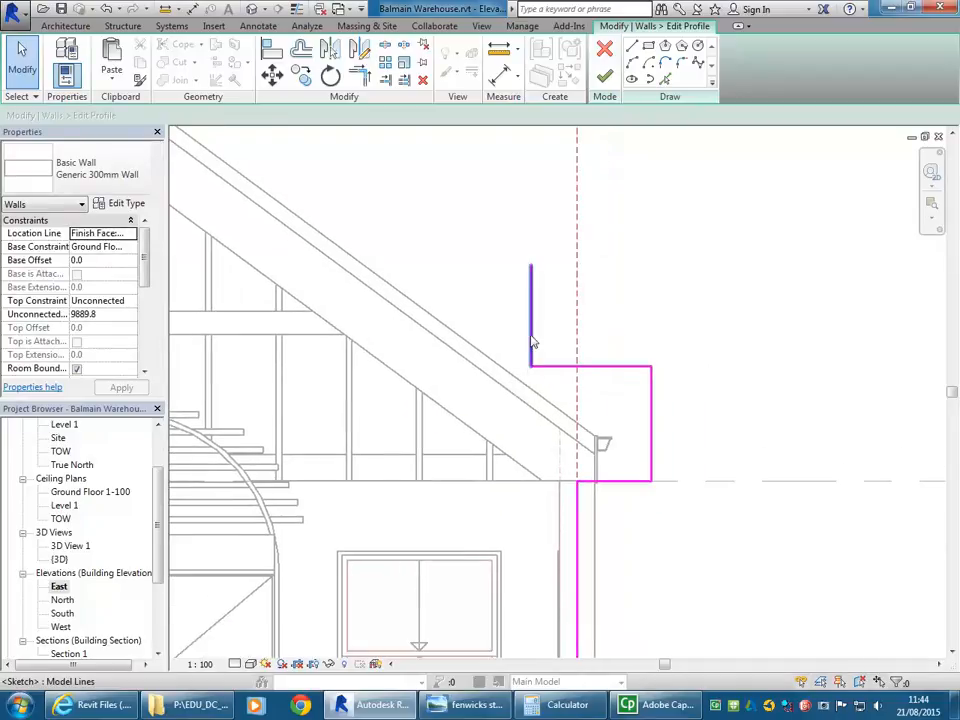
pyautogui.click(561, 369)
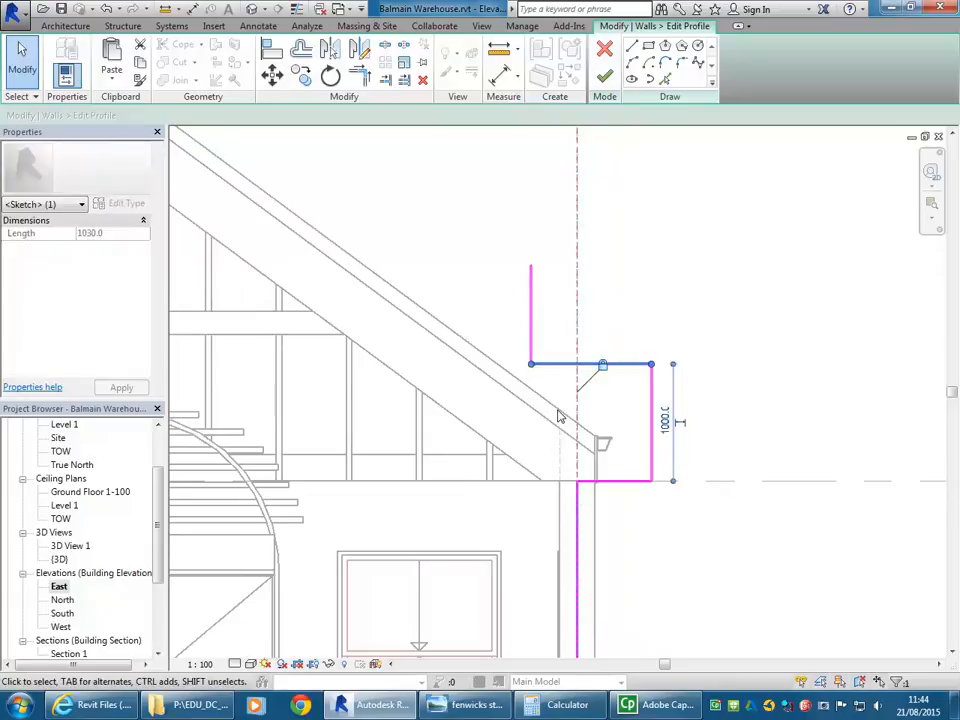
pyautogui.click(533, 325)
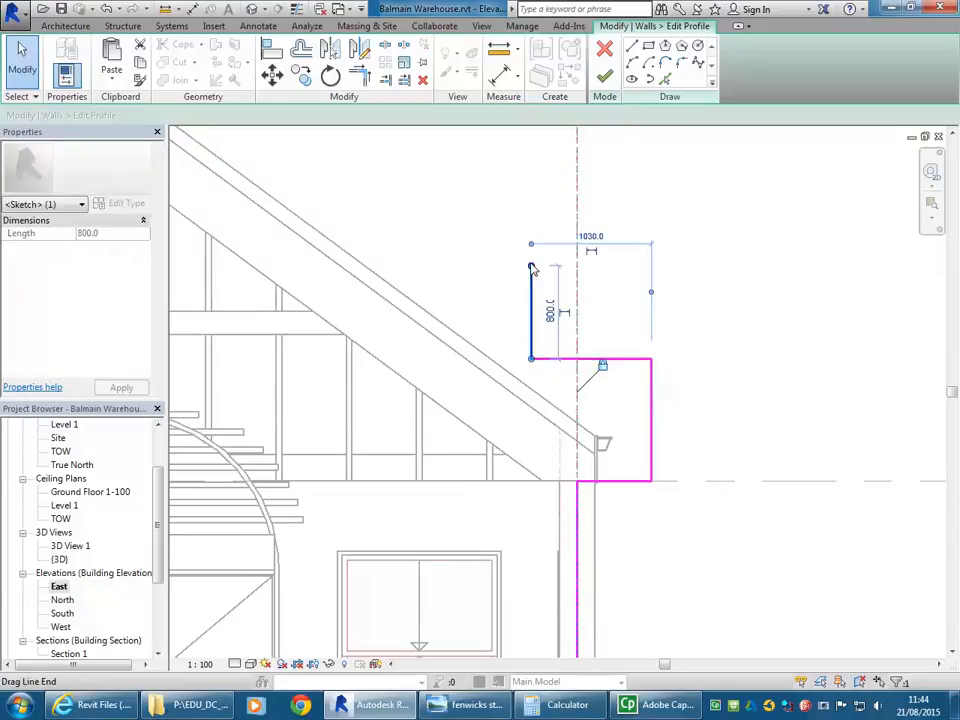
# Copy the first step's ledge and riser from the ledge's outer end to the riser's upper end to form a second step.
pyautogui.click(493, 294)
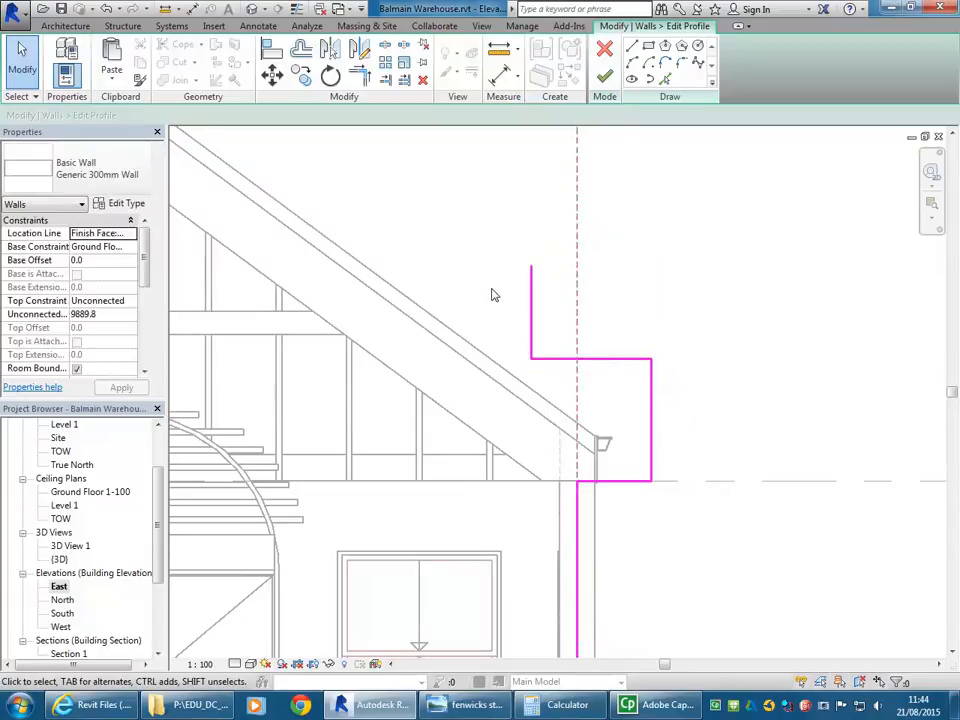
pyautogui.scroll(-1, 493, 295)
pyautogui.moveTo(493, 294); pyautogui.dragTo(497, 319, button='middle')
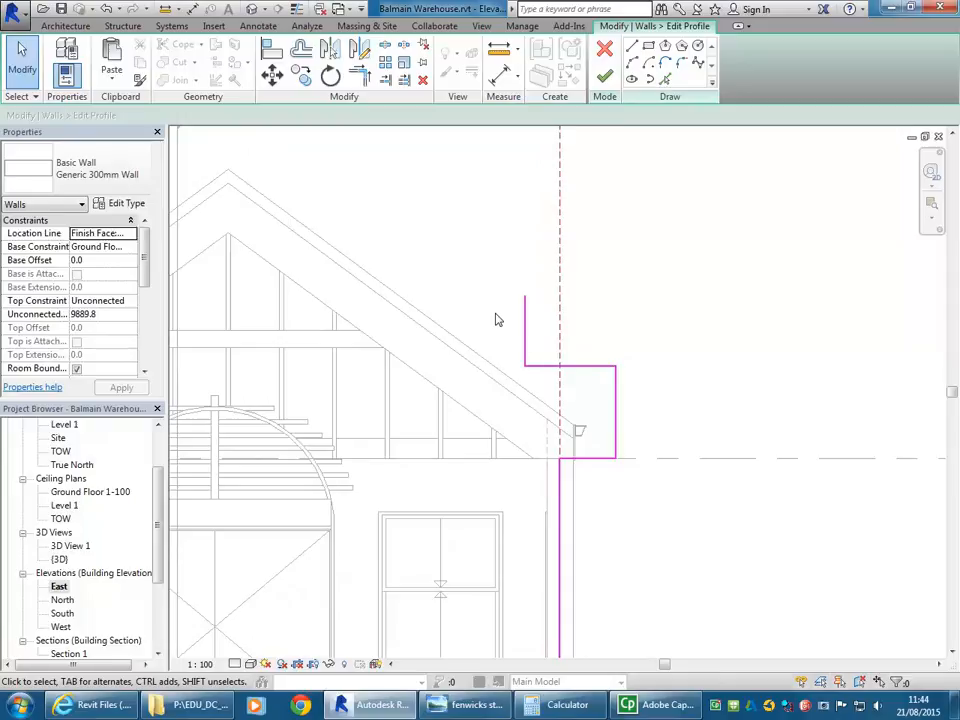
pyautogui.moveTo(497, 319); pyautogui.dragTo(517, 329, button='middle')
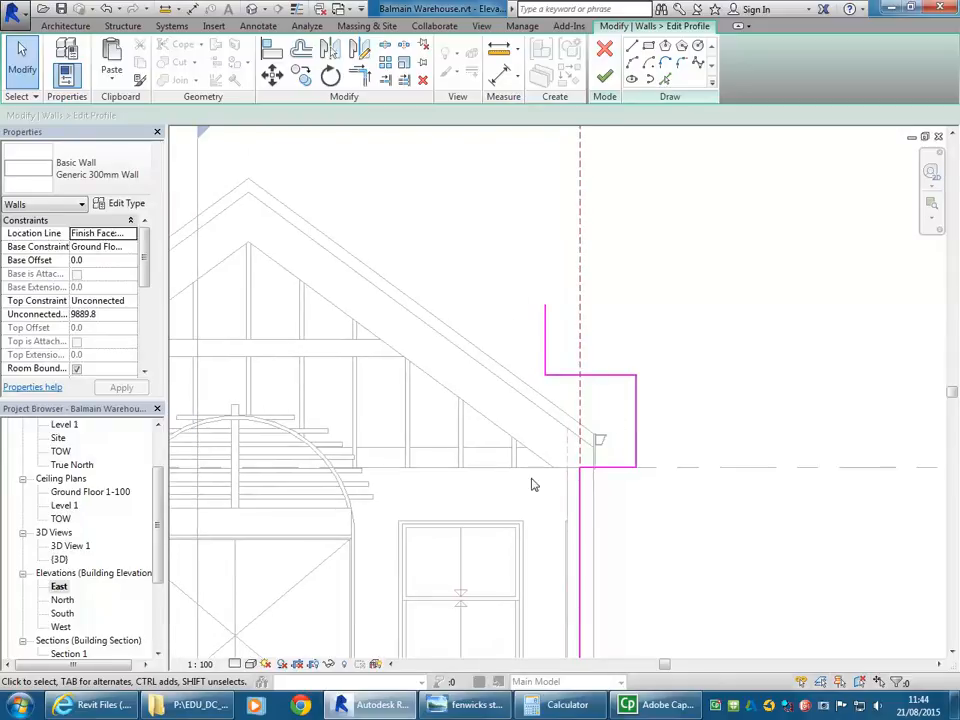
pyautogui.scroll(2, 545, 378)
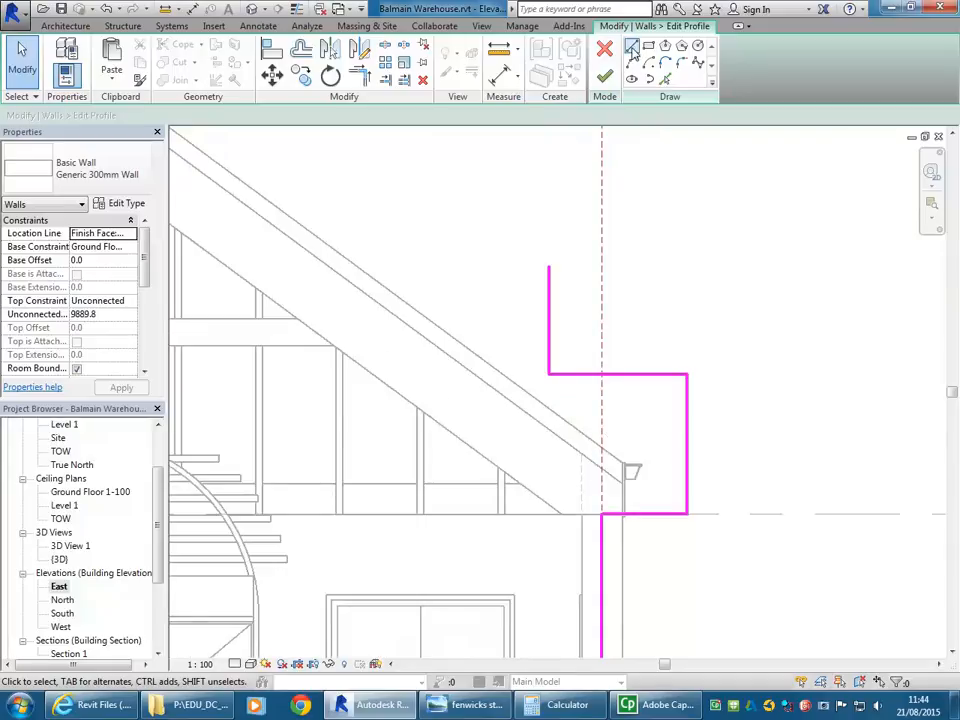
pyautogui.moveTo(570, 335); pyautogui.dragTo(530, 394)
pyautogui.scroll(-2, 484, 348)
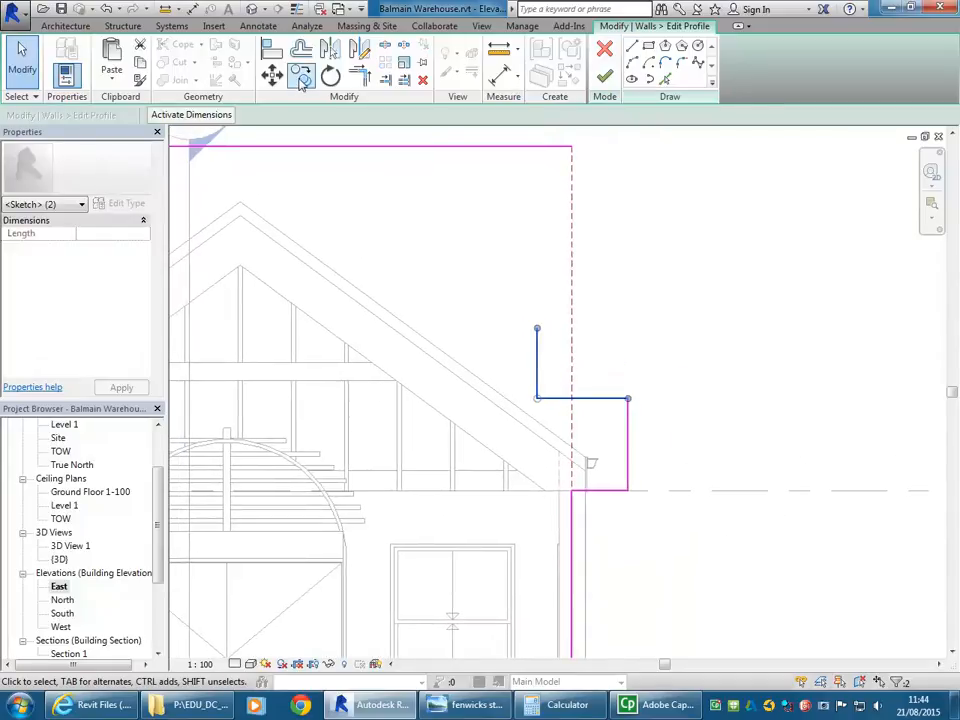
pyautogui.click(302, 77)
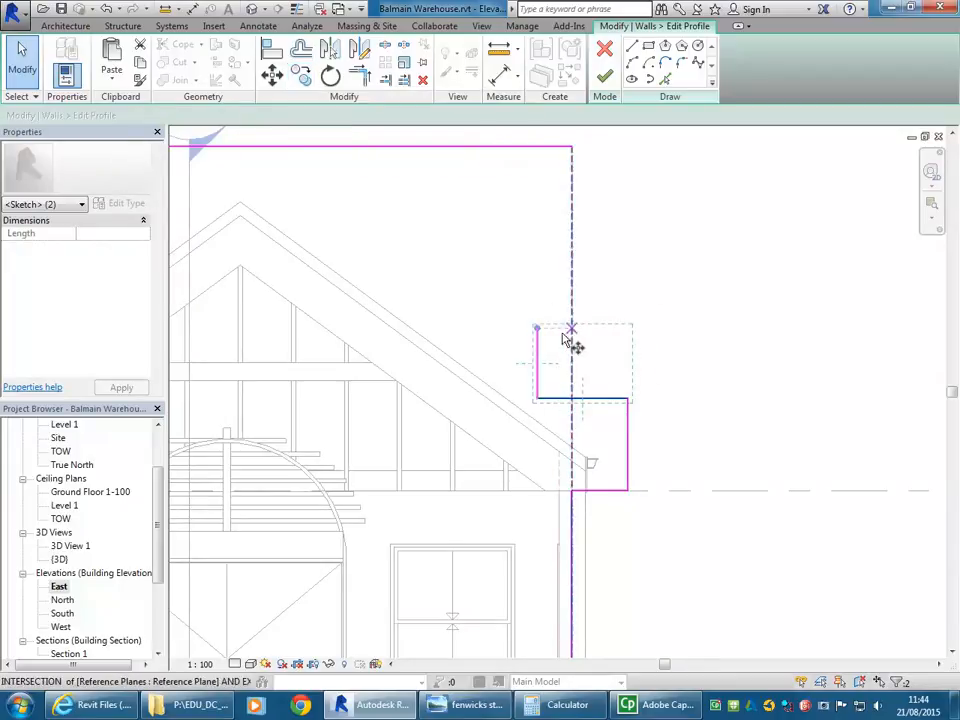
pyautogui.click(627, 399)
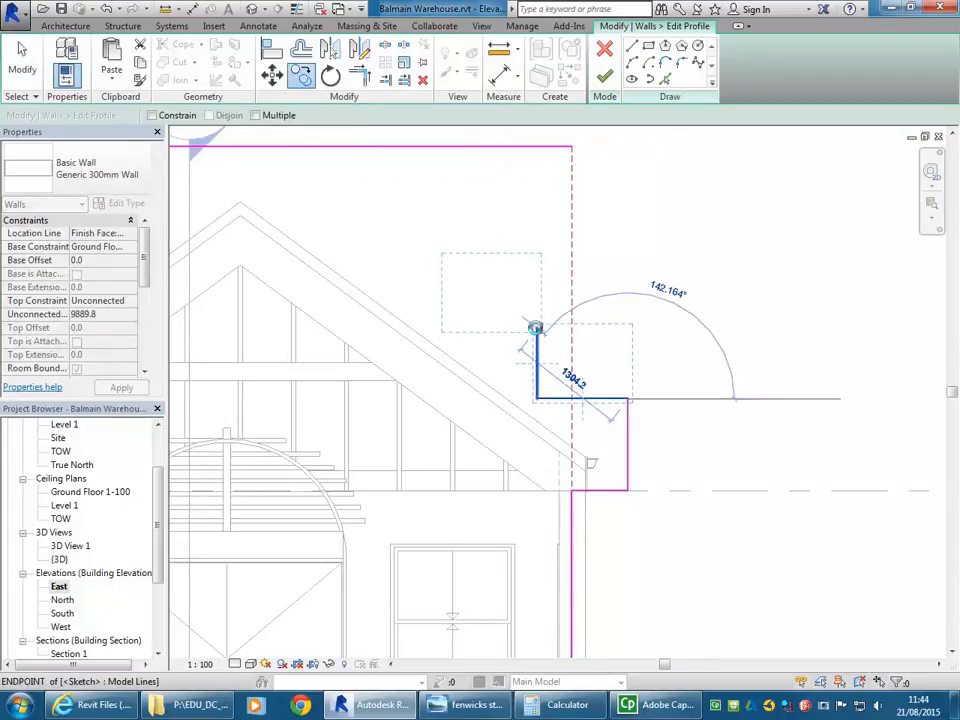
pyautogui.click(538, 328)
pyautogui.scroll(-1, 403, 302)
pyautogui.moveTo(403, 302); pyautogui.dragTo(469, 336, button='middle')
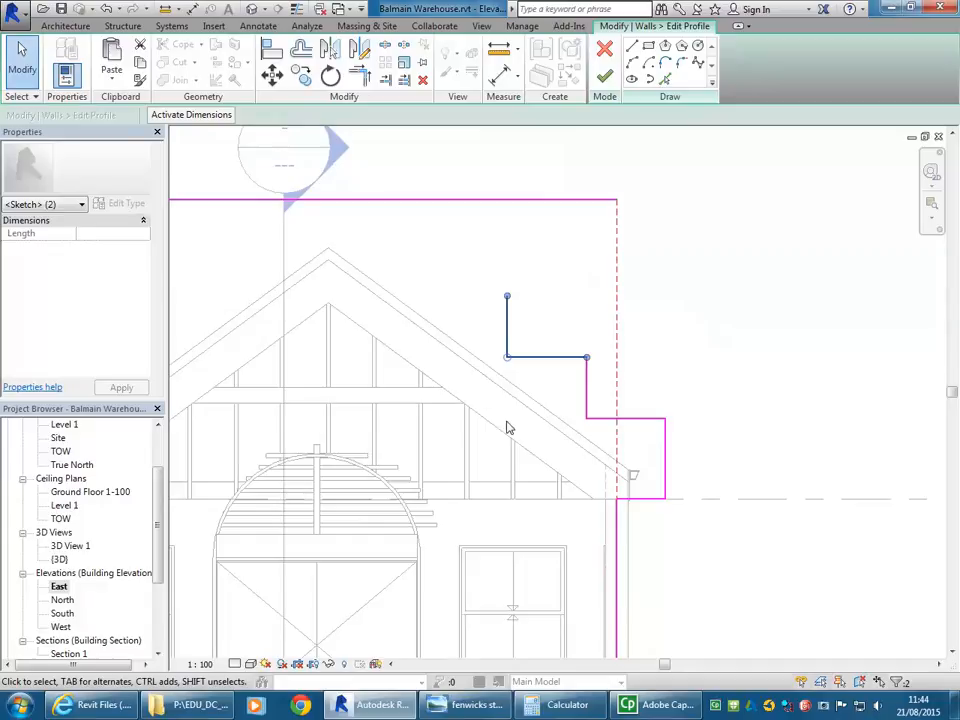
# Copy the second step's ledge and riser onto its riser's upper end to form a third step.
pyautogui.click(300, 77)
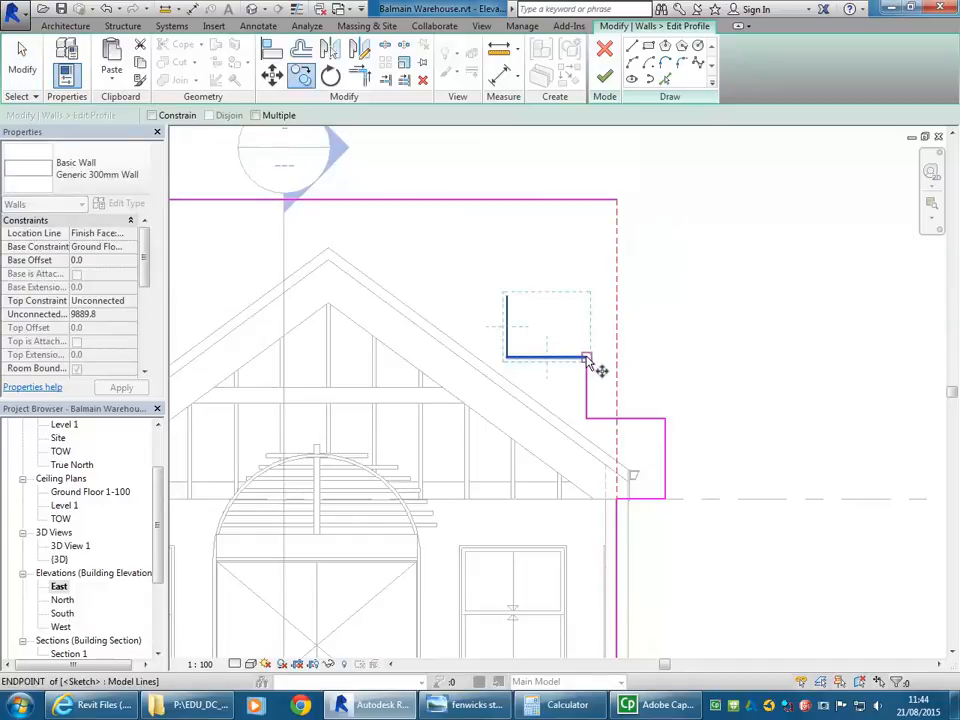
pyautogui.click(588, 358)
pyautogui.click(506, 294)
pyautogui.scroll(-1, 401, 308)
pyautogui.scroll(-1, 489, 300)
pyautogui.click(489, 300)
pyautogui.moveTo(489, 300); pyautogui.dragTo(503, 303, button='middle')
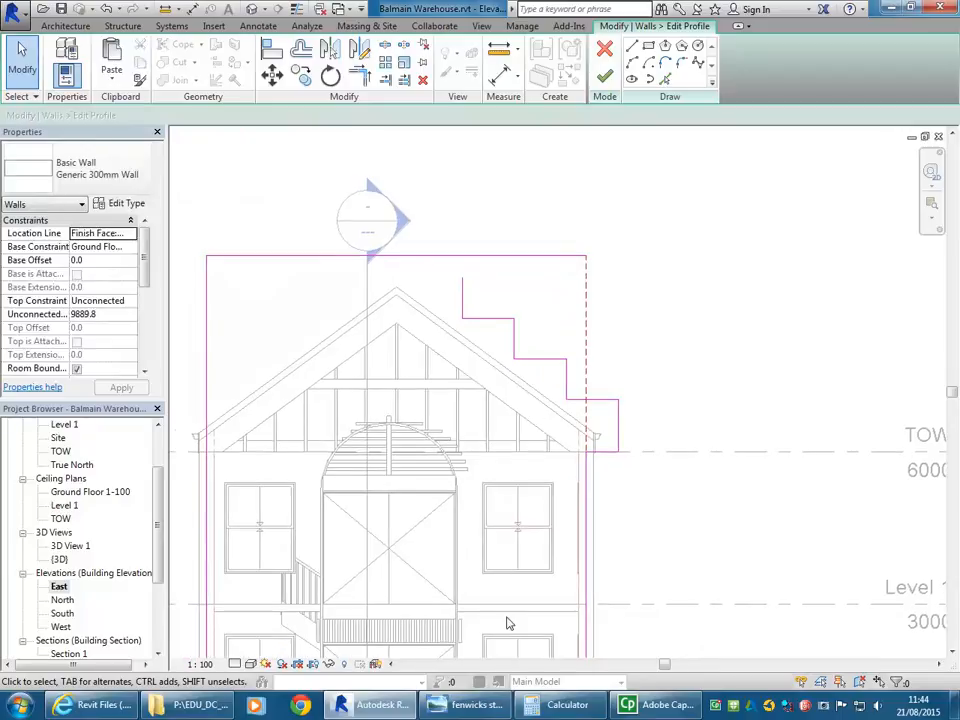
# Check the reference photo in Windows Photo Viewer and nudge the three risers toward the ridge in Revit until each ledge is 1070 mm long.
pyautogui.click(487, 705)
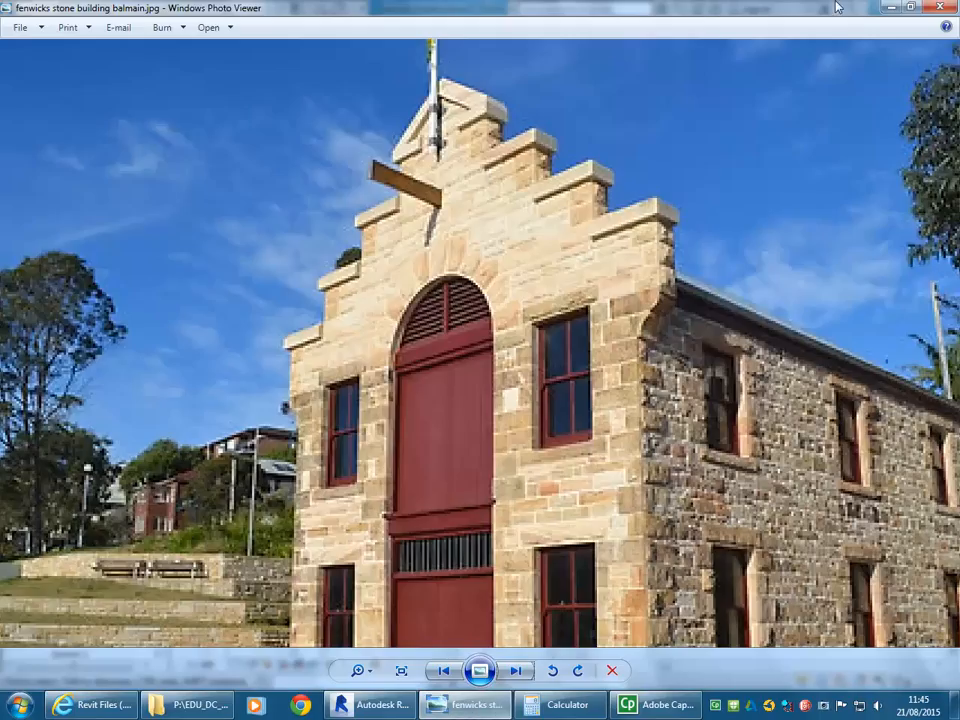
pyautogui.click(890, 7)
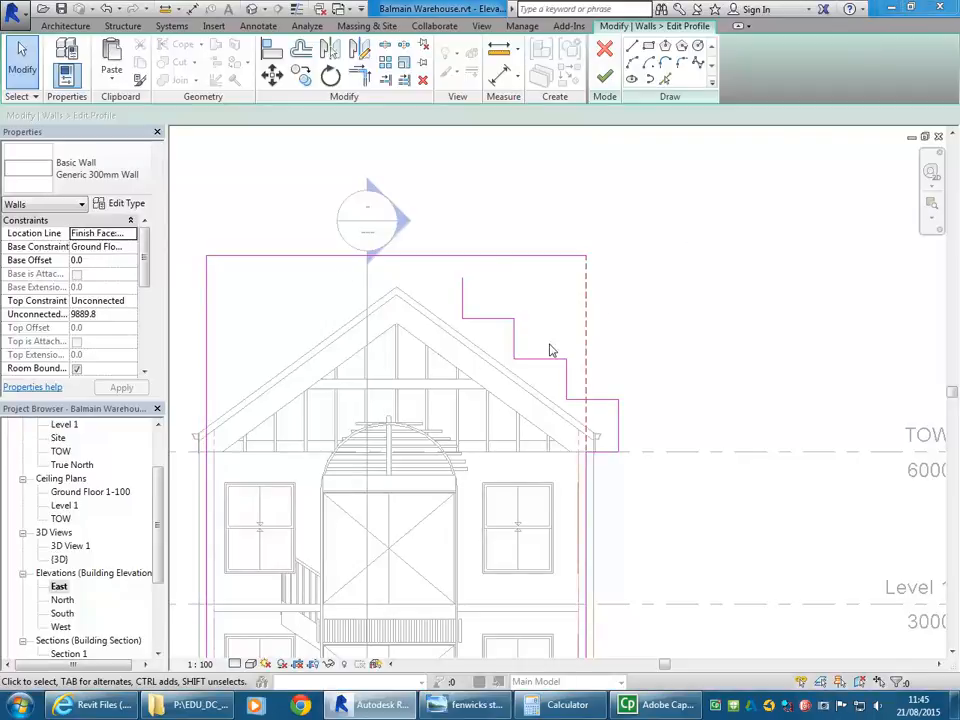
pyautogui.scroll(2, 556, 345)
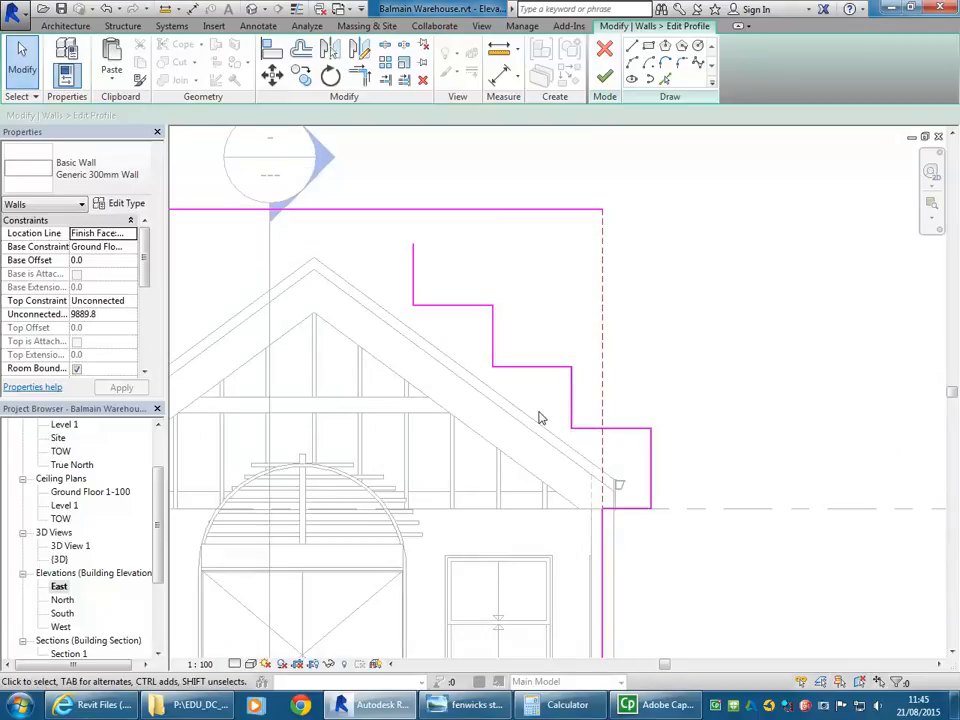
pyautogui.click(571, 392)
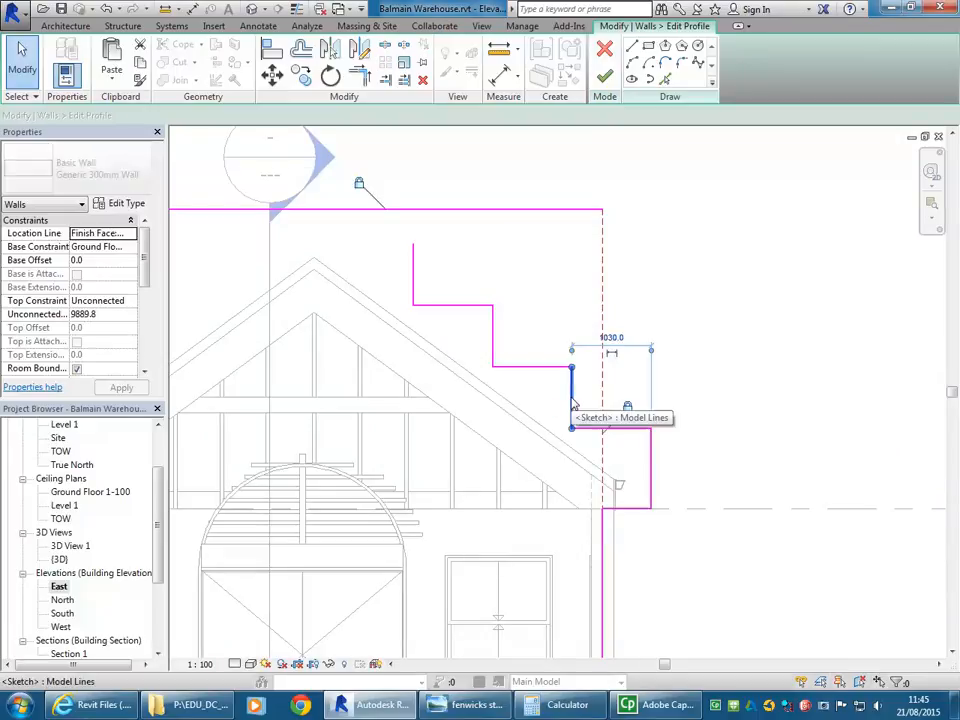
pyautogui.press('Left')
pyautogui.click(493, 333)
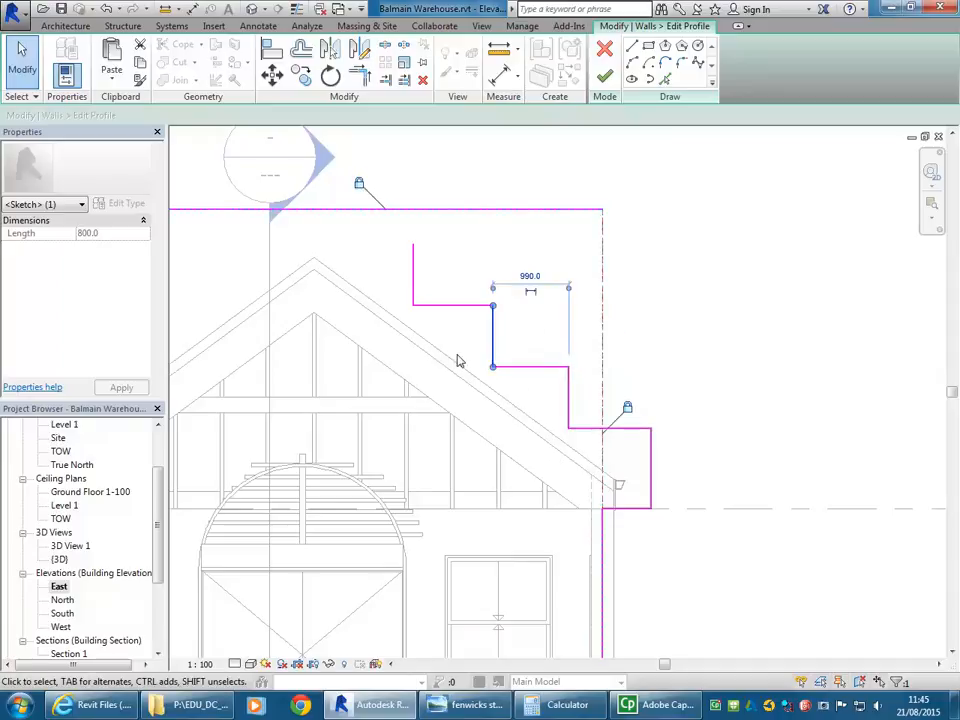
pyautogui.press('Left')
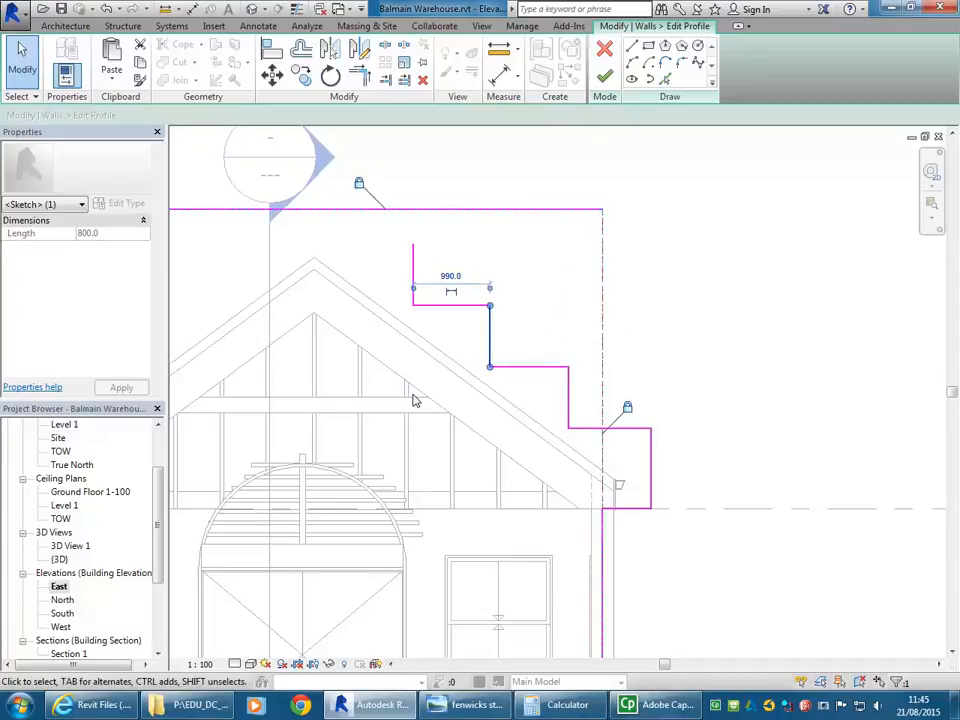
pyautogui.click(413, 268)
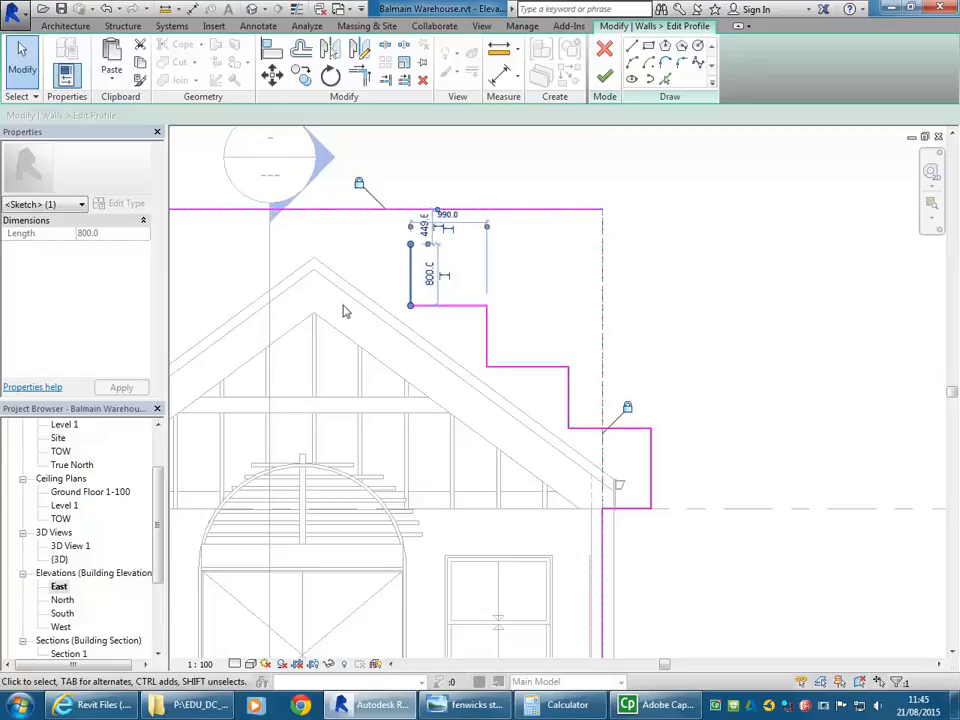
pyautogui.press('Left')
pyautogui.press('Left')
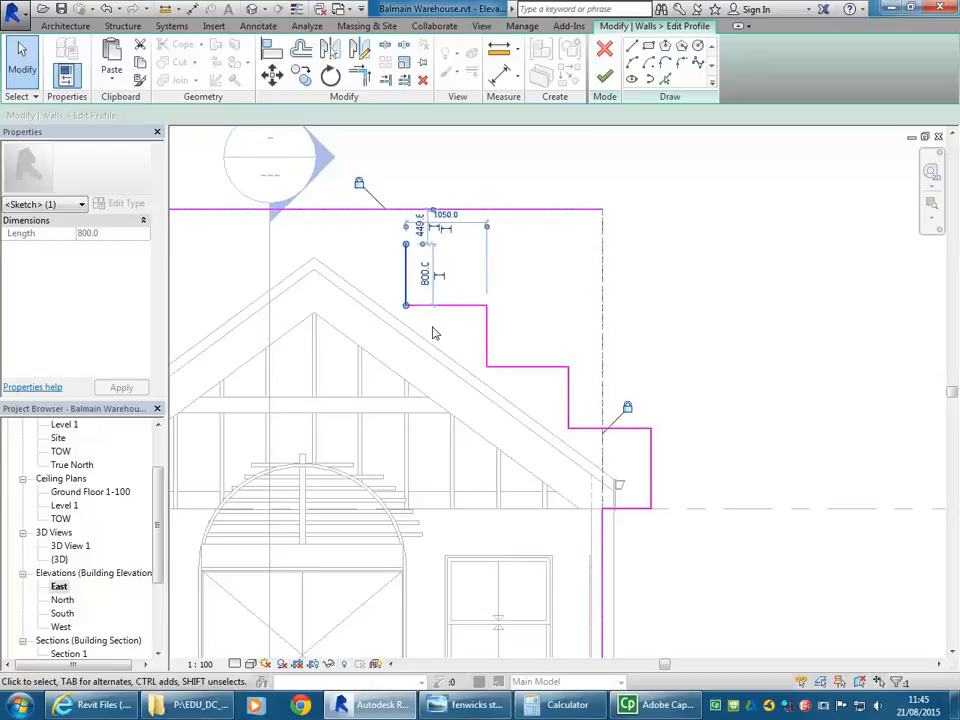
# Check the ledge lengths at each of the three risers and compare the stepped outline with the reference photo.
pyautogui.click(488, 340)
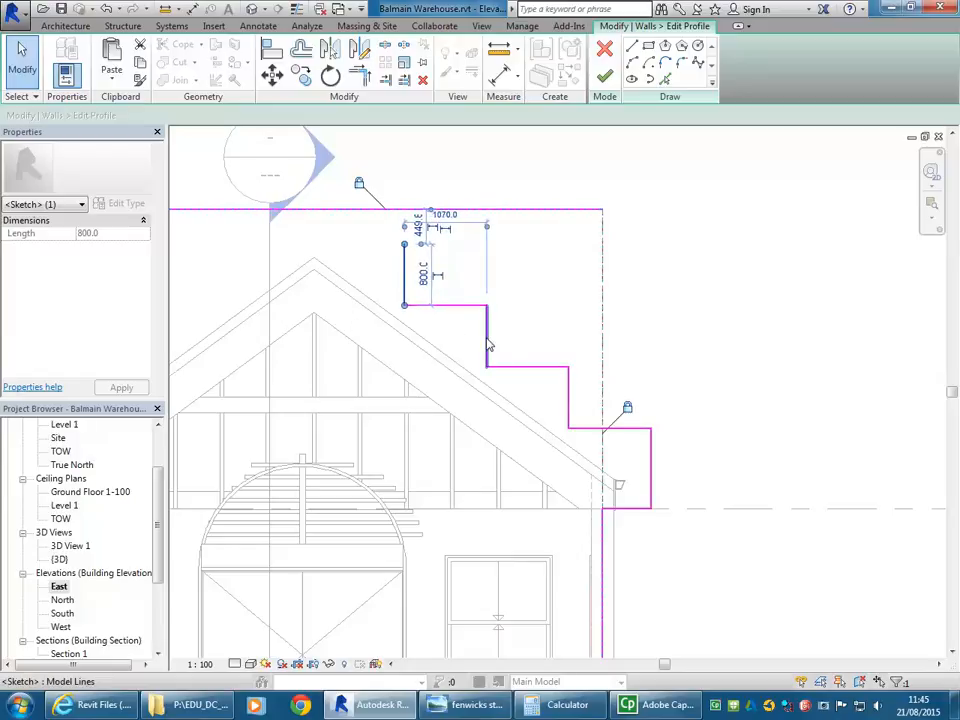
pyautogui.click(567, 398)
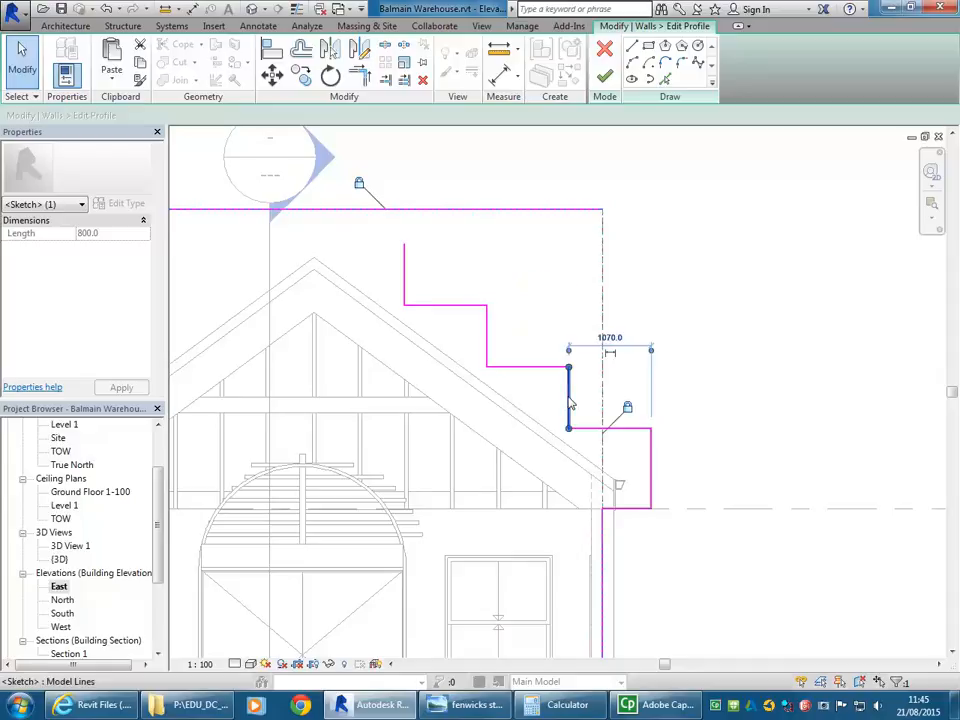
pyautogui.click(488, 340)
pyautogui.click(404, 279)
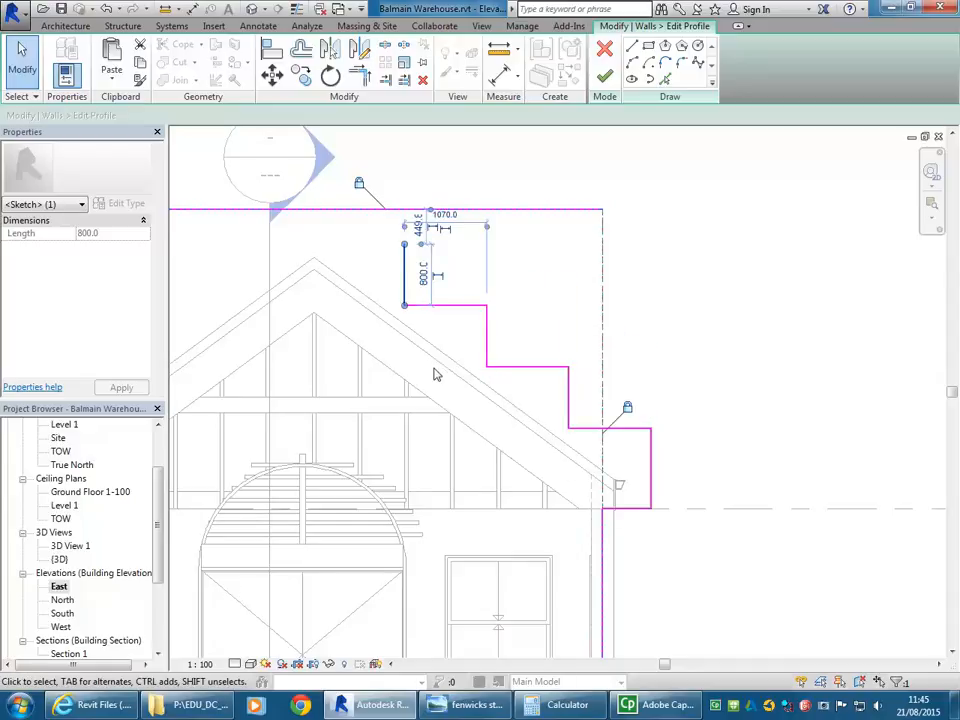
pyautogui.click(488, 340)
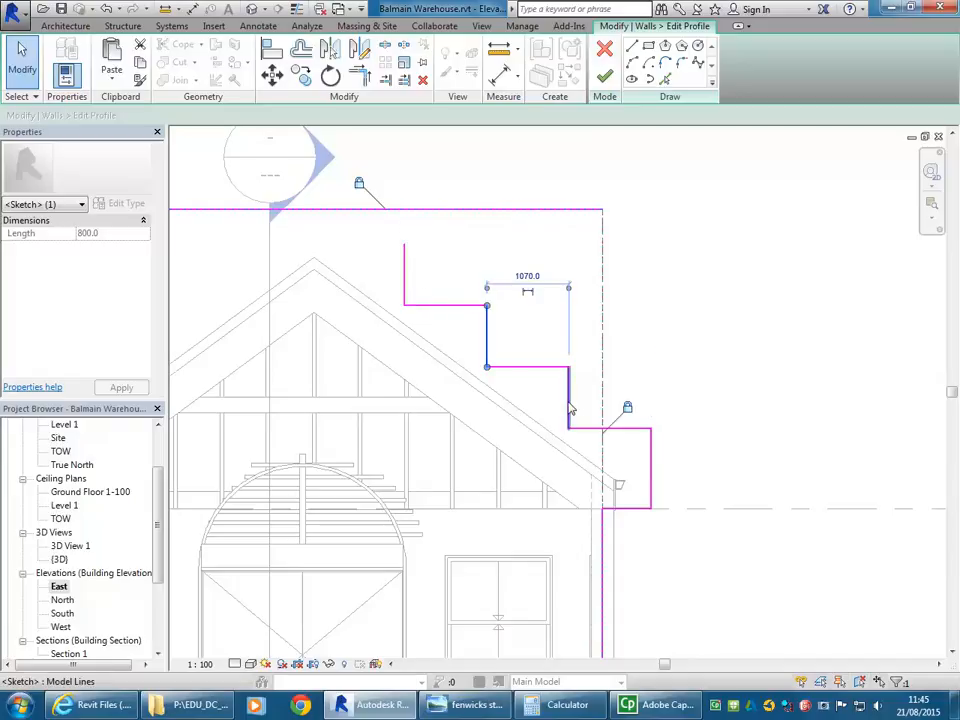
pyautogui.click(568, 402)
pyautogui.click(546, 302)
pyautogui.scroll(-1, 546, 302)
pyautogui.moveTo(493, 282); pyautogui.dragTo(544, 300, button='middle')
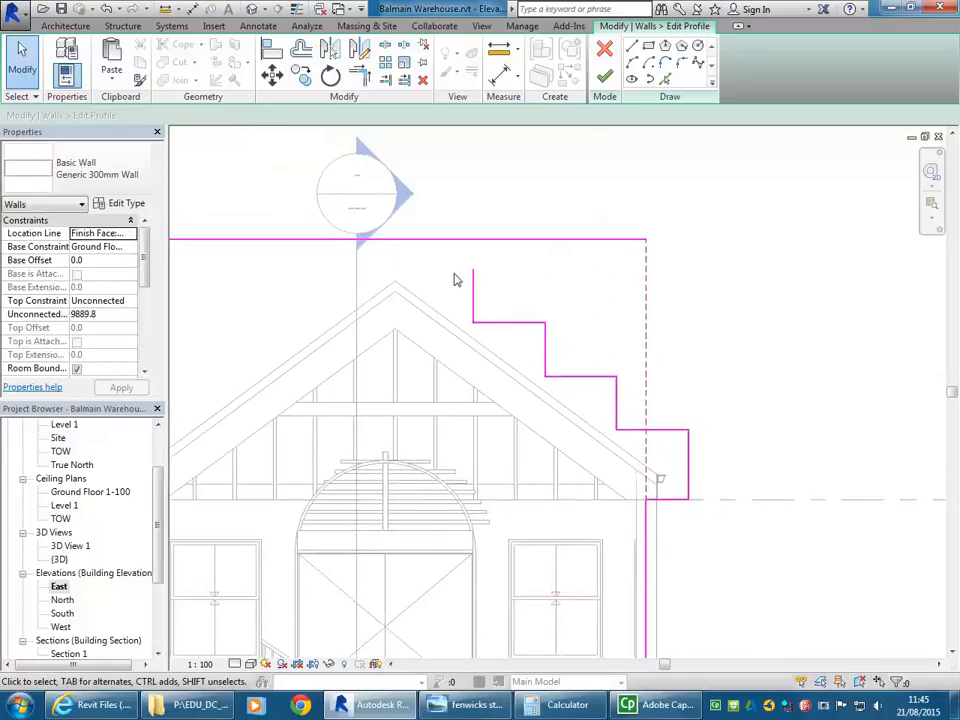
pyautogui.moveTo(419, 289); pyautogui.dragTo(460, 305, button='middle')
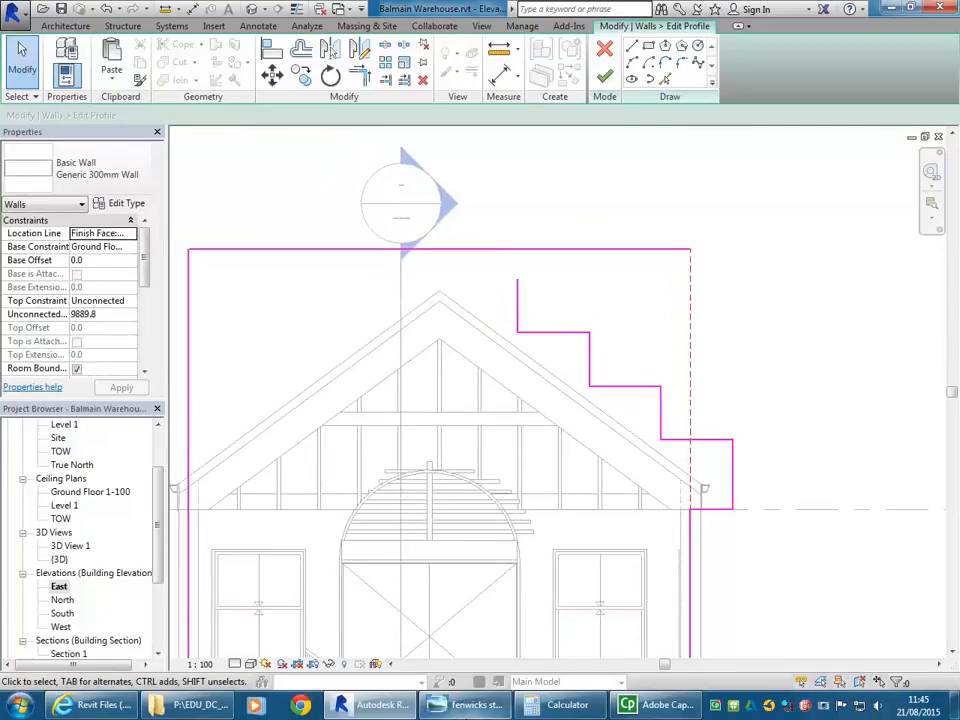
pyautogui.click(466, 705)
pyautogui.click(466, 712)
pyautogui.moveTo(360, 264); pyautogui.dragTo(419, 307, button='middle')
pyautogui.scroll(-1, 436, 291)
pyautogui.scroll(1, 398, 305)
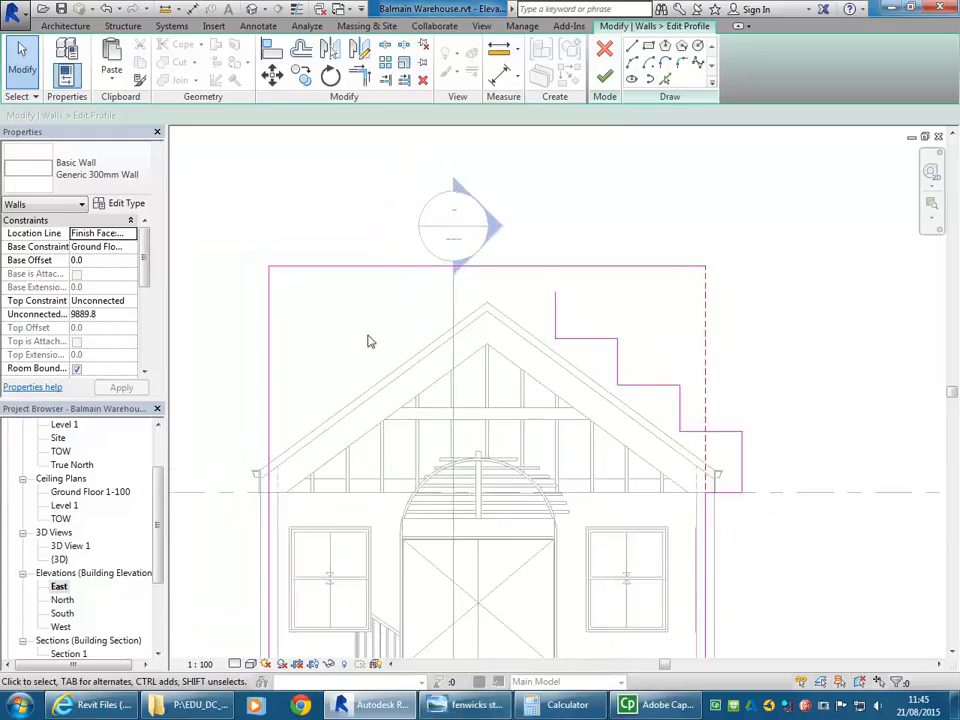
pyautogui.moveTo(368, 343); pyautogui.dragTo(365, 320, button='middle')
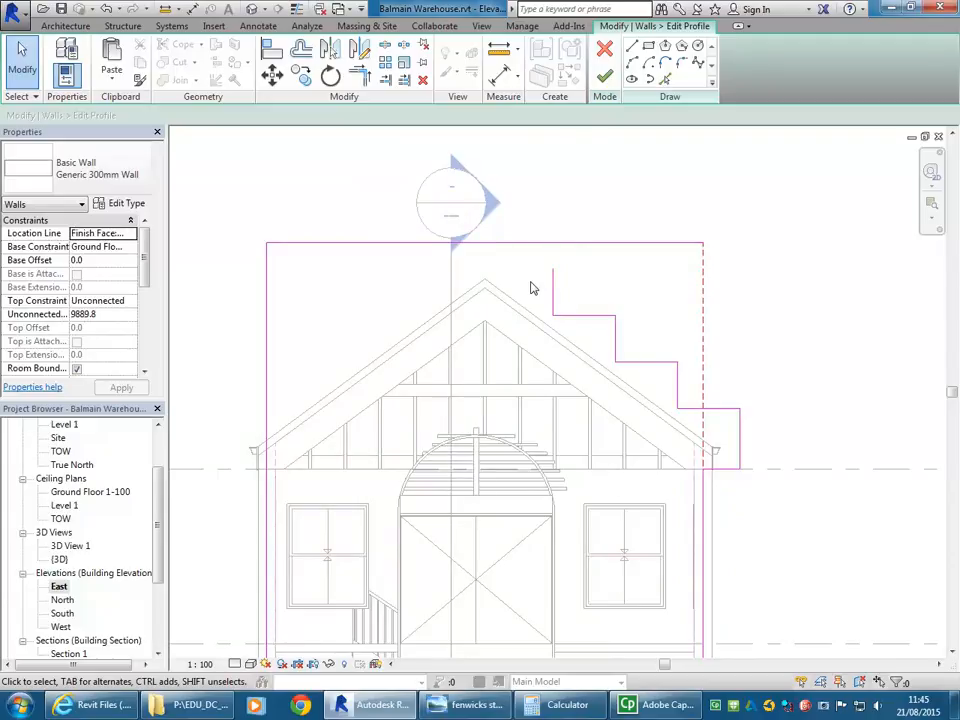
pyautogui.moveTo(525, 253)
pyautogui.mouseDown()
pyautogui.moveTo(628, 336)
pyautogui.moveTo(765, 478)
pyautogui.mouseUp()
pyautogui.moveTo(425, 320); pyautogui.dragTo(437, 306, button='middle')
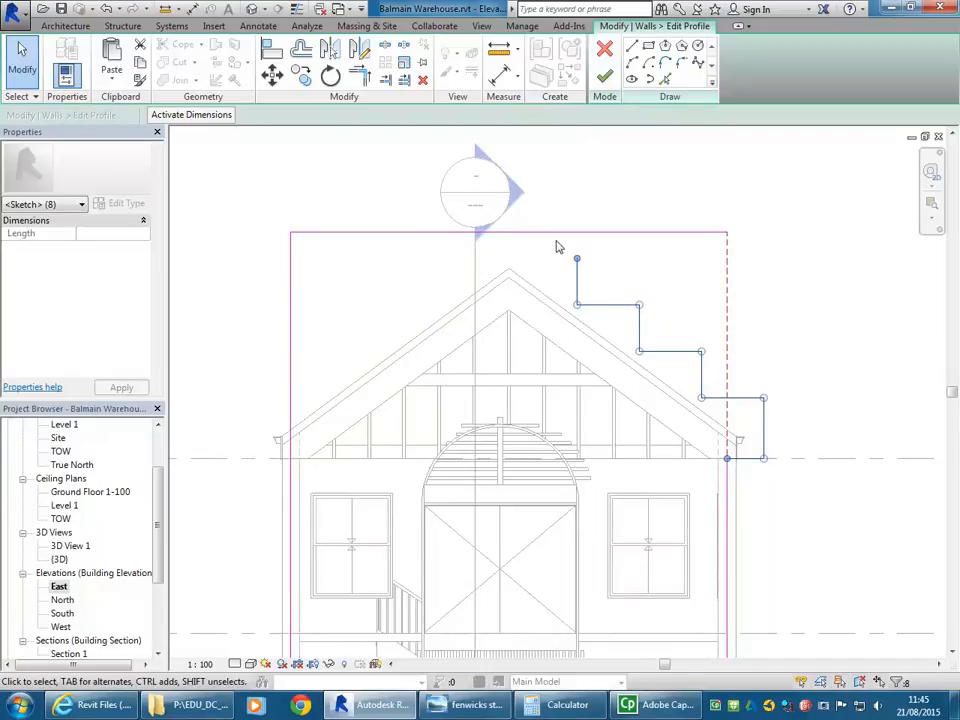
pyautogui.moveTo(556, 232); pyautogui.dragTo(619, 207)
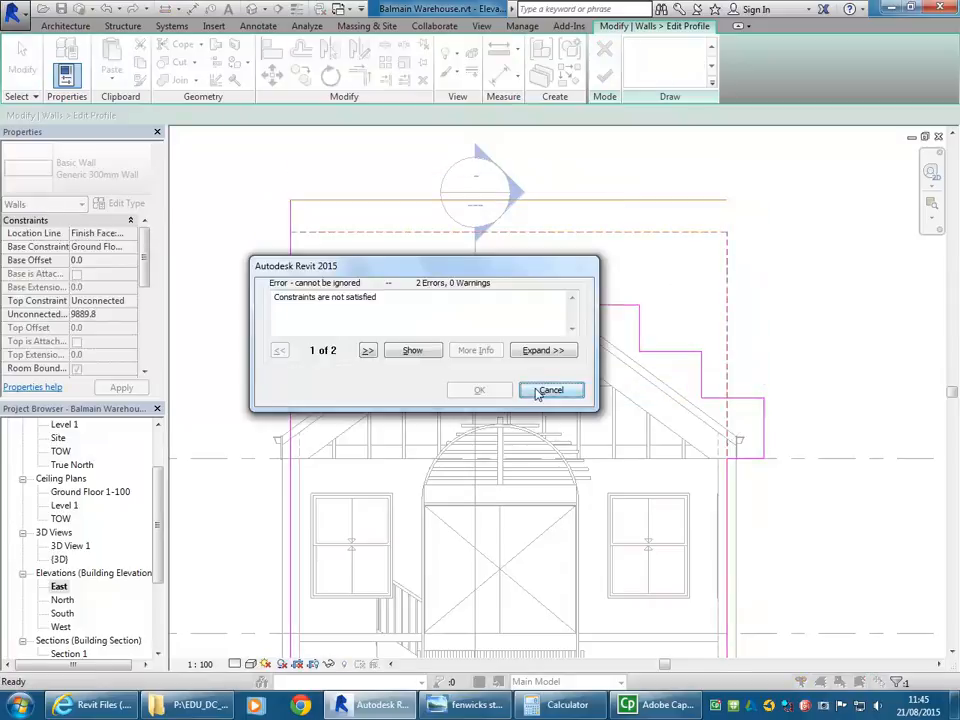
pyautogui.click(551, 389)
# Mirror a copy of the whole stepped outline across a drawn vertical axis through the roof apex.
pyautogui.moveTo(553, 253); pyautogui.dragTo(825, 514)
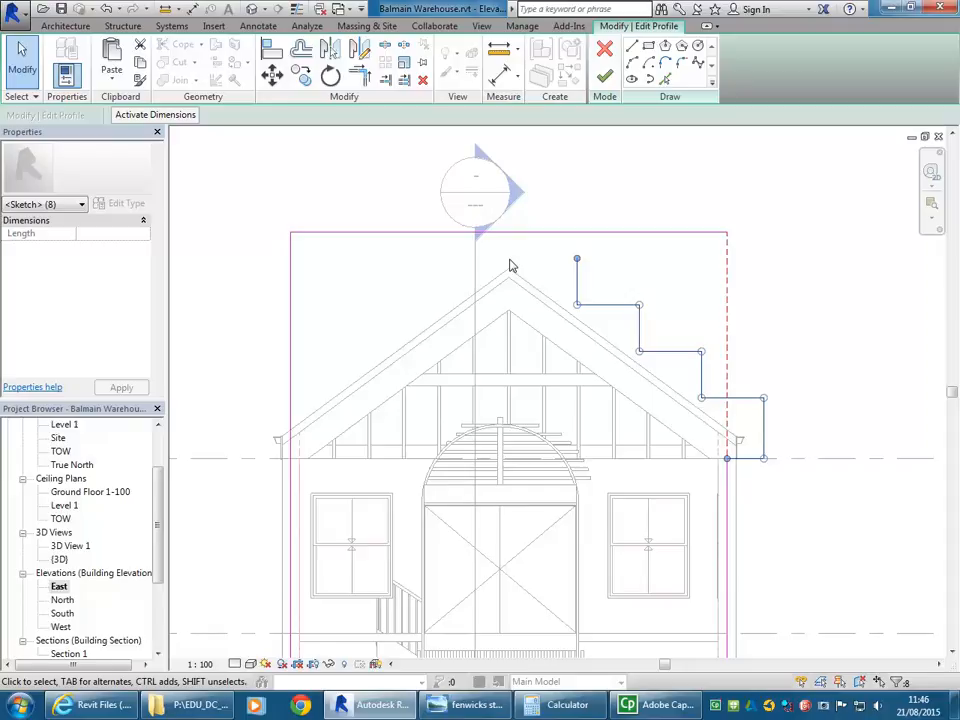
pyautogui.moveTo(510, 265); pyautogui.dragTo(453, 295, button='middle')
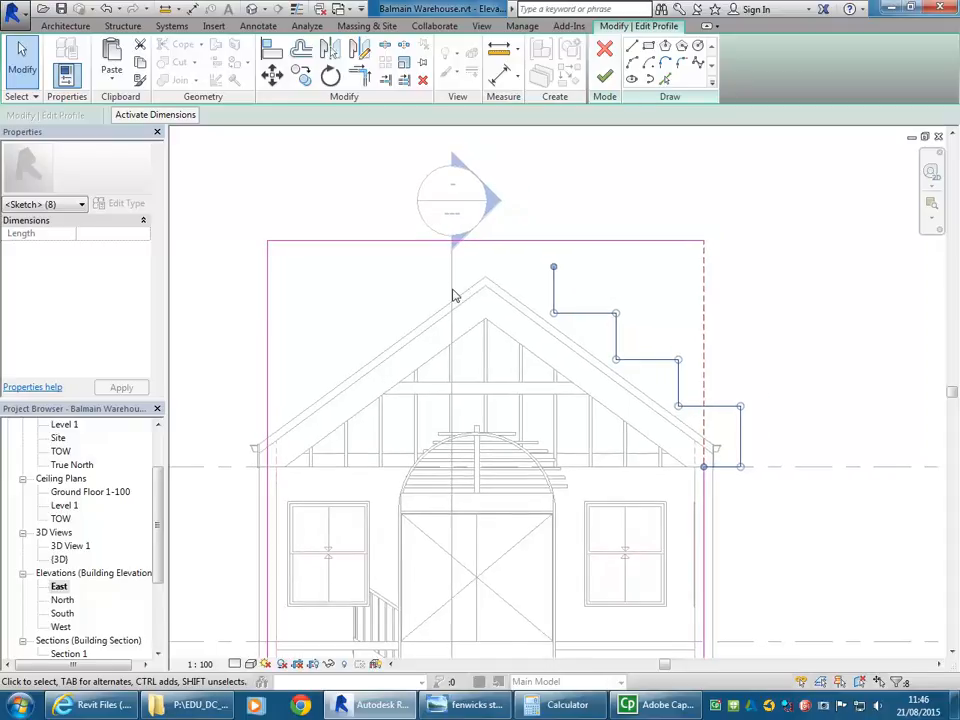
pyautogui.scroll(1, 453, 295)
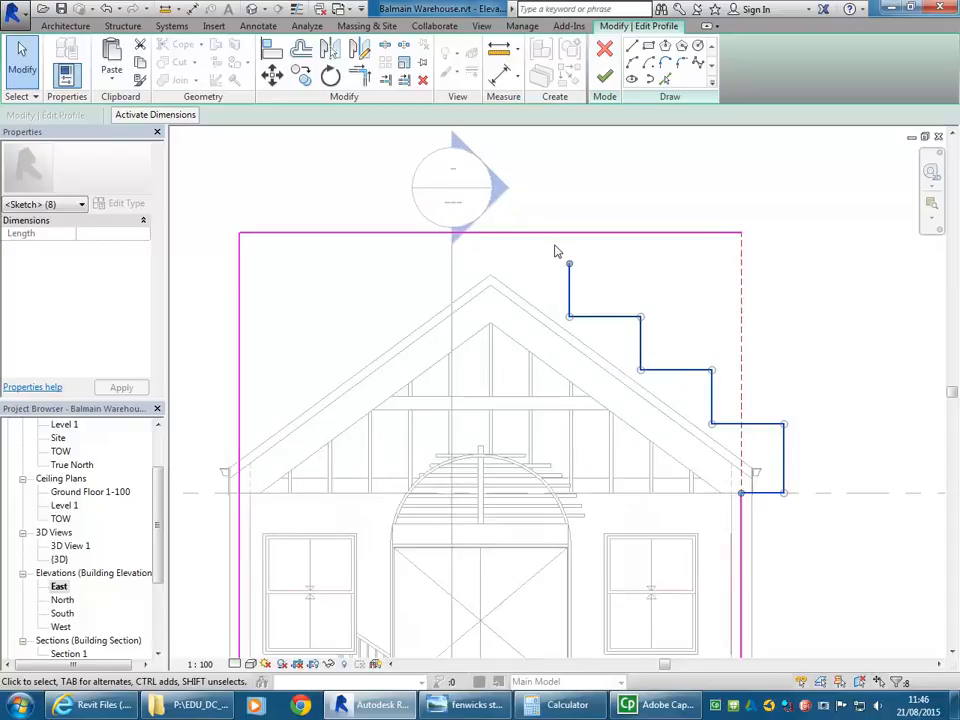
pyautogui.moveTo(550, 258)
pyautogui.mouseDown()
pyautogui.moveTo(714, 444)
pyautogui.moveTo(821, 521)
pyautogui.mouseUp()
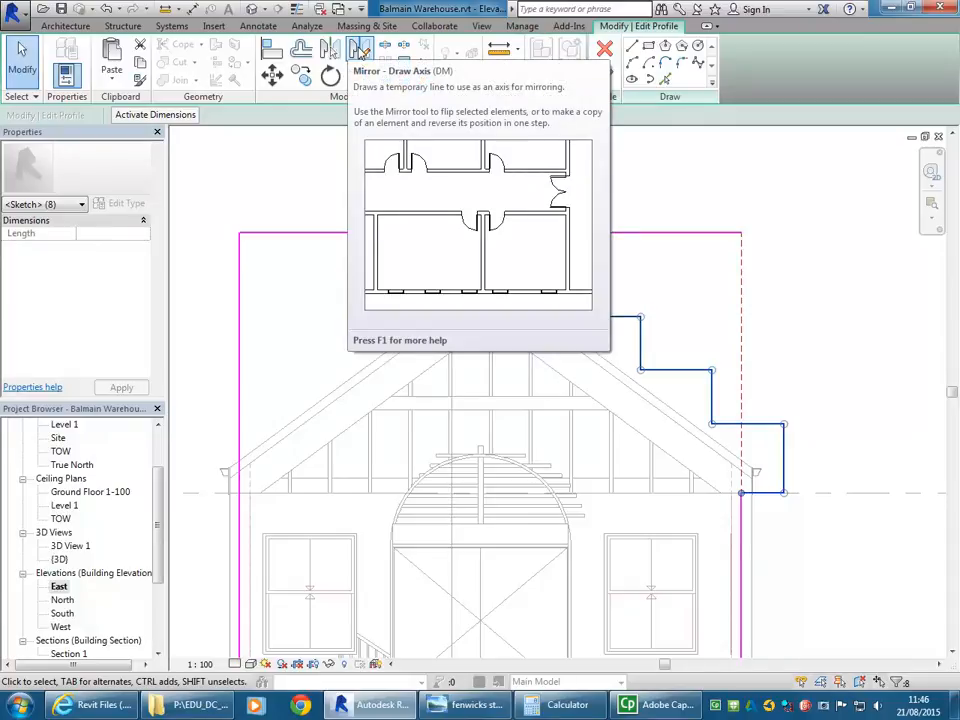
pyautogui.click(360, 49)
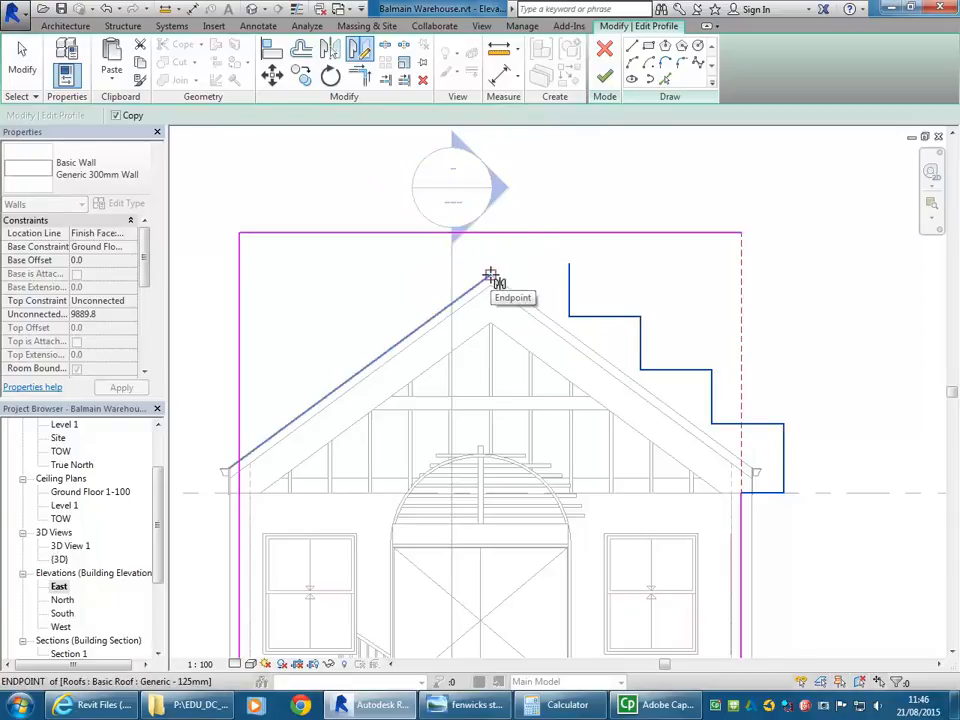
pyautogui.click(490, 275)
pyautogui.scroll(-1, 499, 178)
pyautogui.moveTo(499, 178)
pyautogui.mouseDown(button='middle')
pyautogui.moveTo(495, 216)
pyautogui.moveTo(482, 177)
pyautogui.mouseUp(button='middle')
pyautogui.click(486, 163)
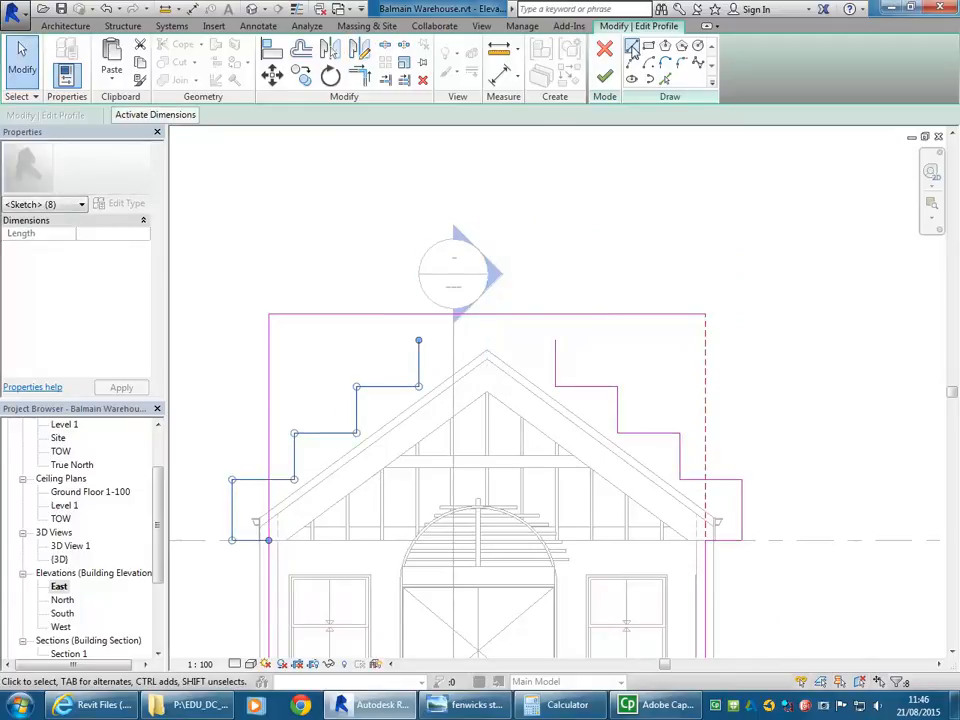
# Draw a horizontal line joining the upper ends of the two topmost risers to close the stepped outline.
pyautogui.press('l')
pyautogui.press('i')
pyautogui.click(419, 340)
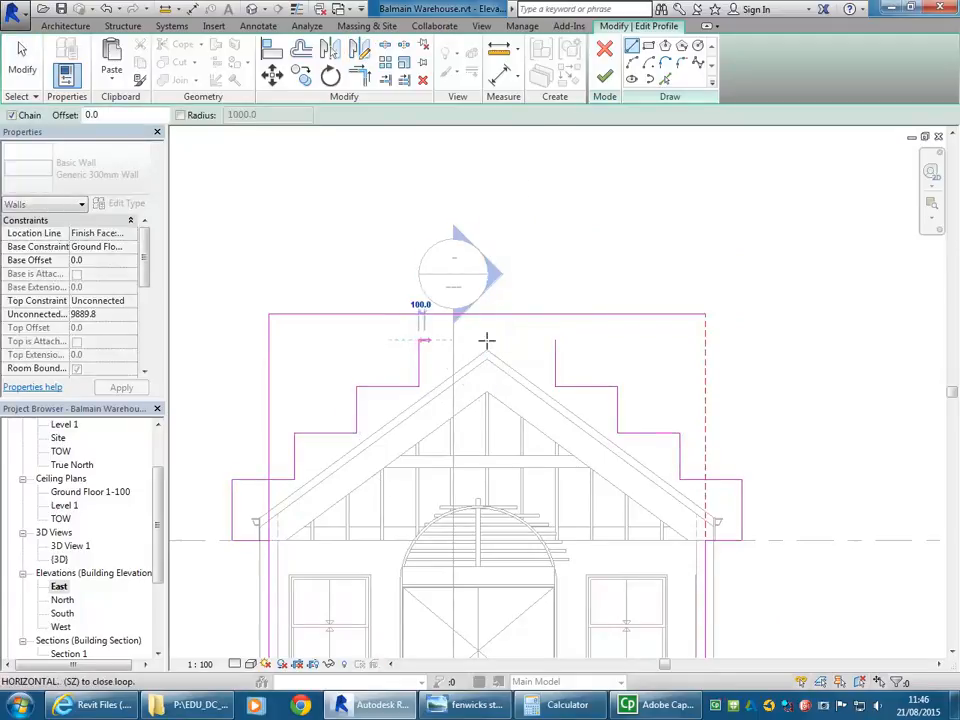
pyautogui.click(556, 340)
pyautogui.scroll(2, 430, 360)
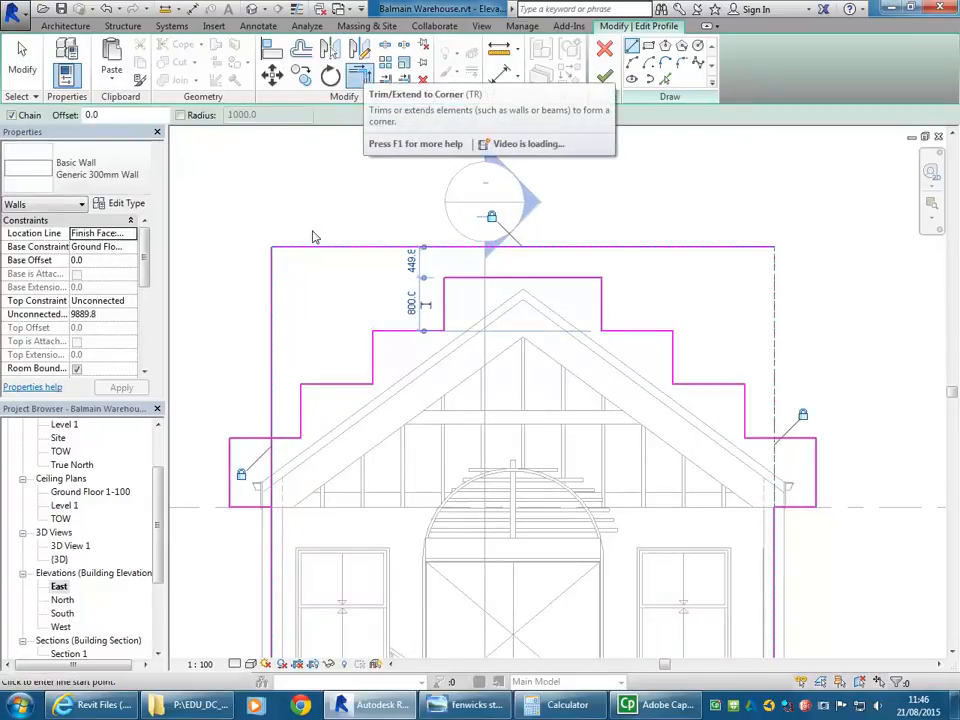
# Trim the wall's side lines to the lowest step returns and delete the old horizontal line above the parapet.
pyautogui.click(363, 77)
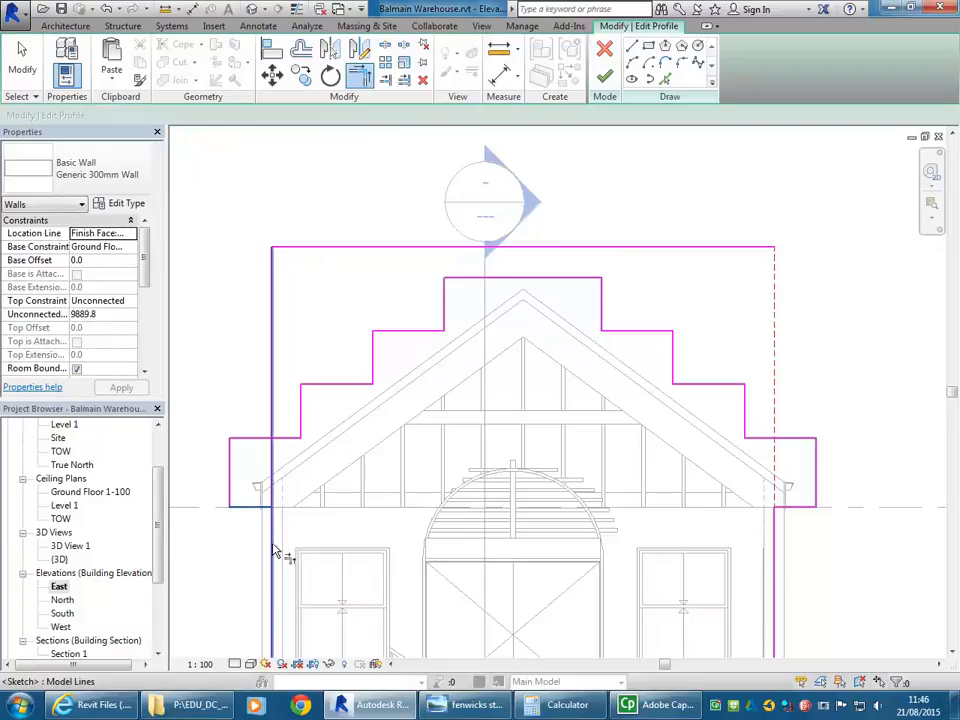
pyautogui.rightClick(290, 270)
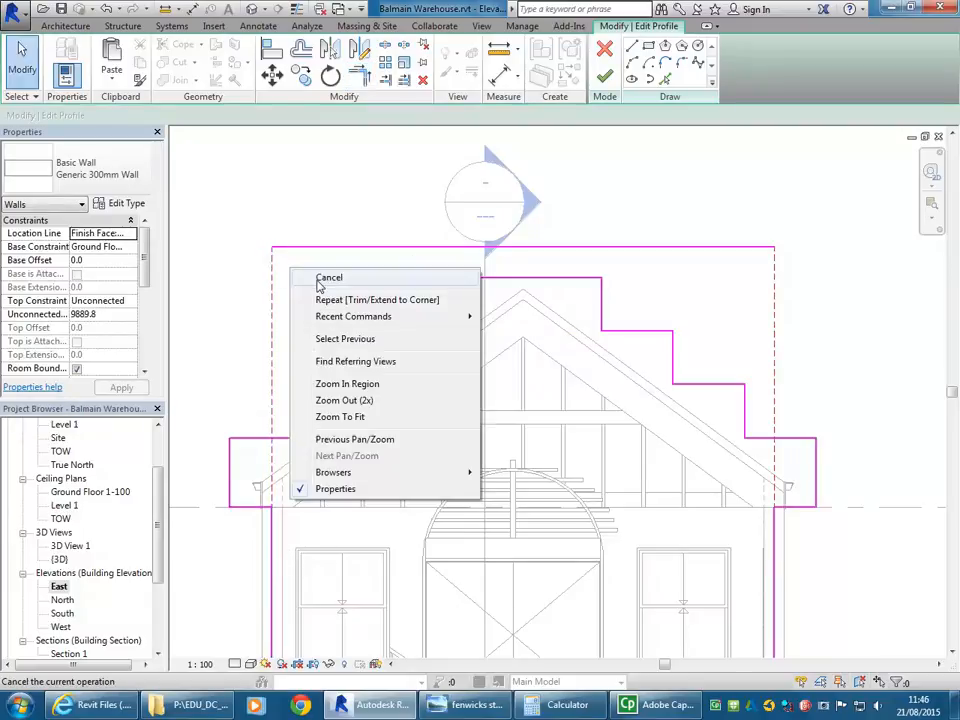
pyautogui.click(319, 281)
pyautogui.click(351, 248)
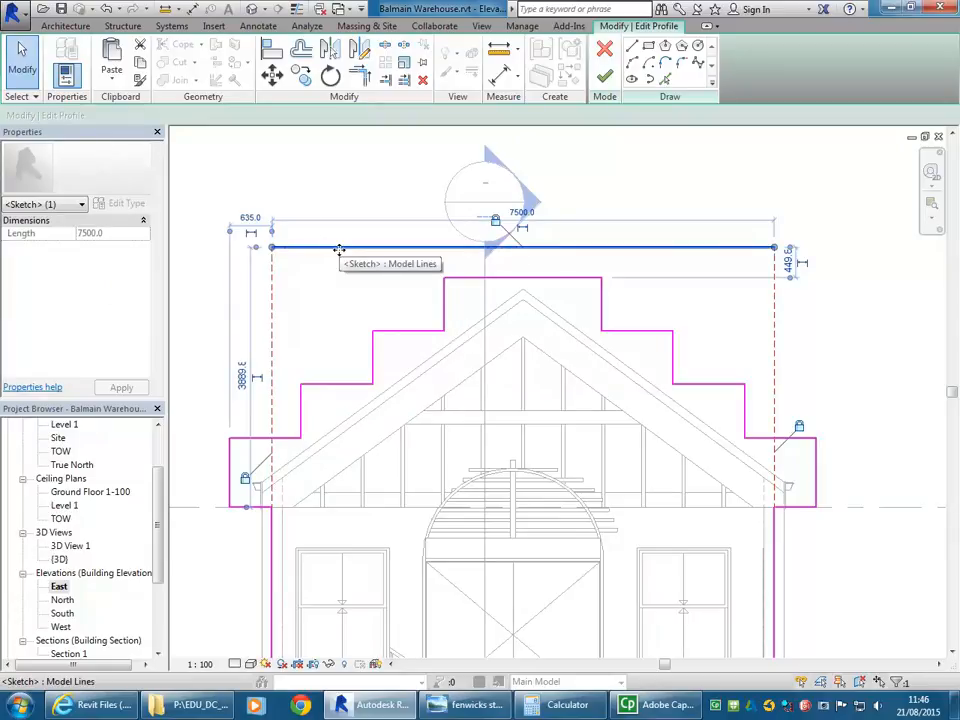
pyautogui.click(441, 461)
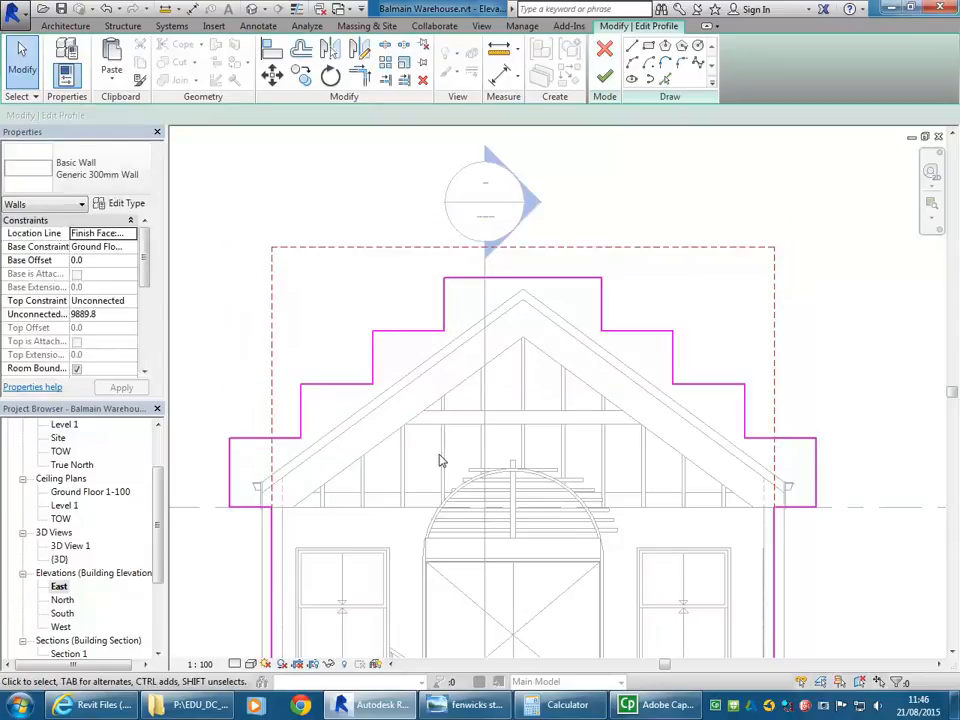
pyautogui.scroll(-4, 441, 461)
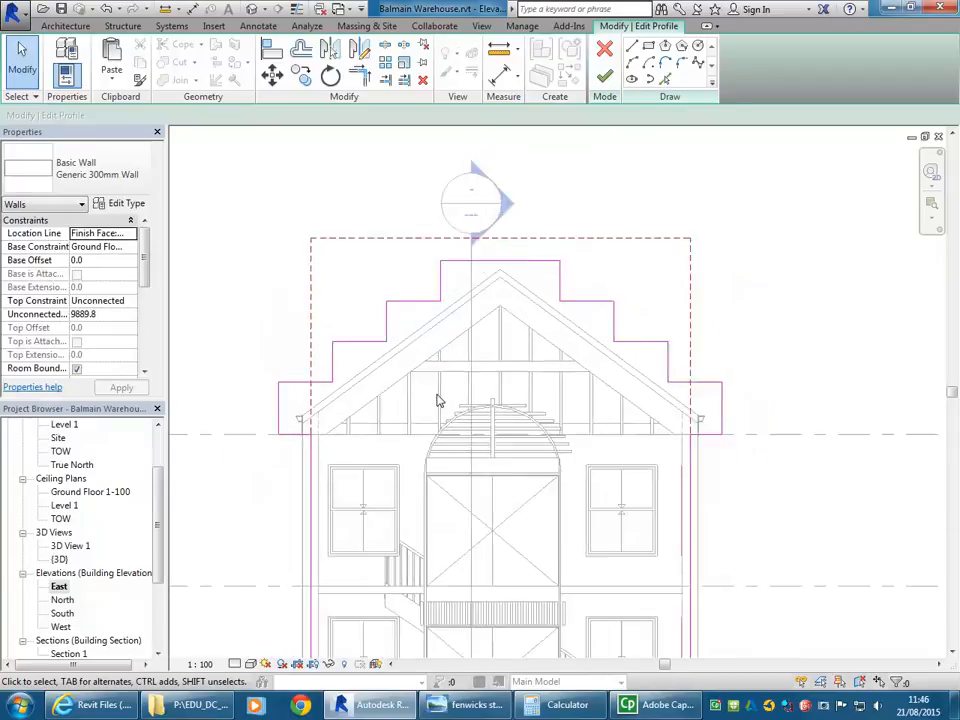
pyautogui.scroll(1, 433, 416)
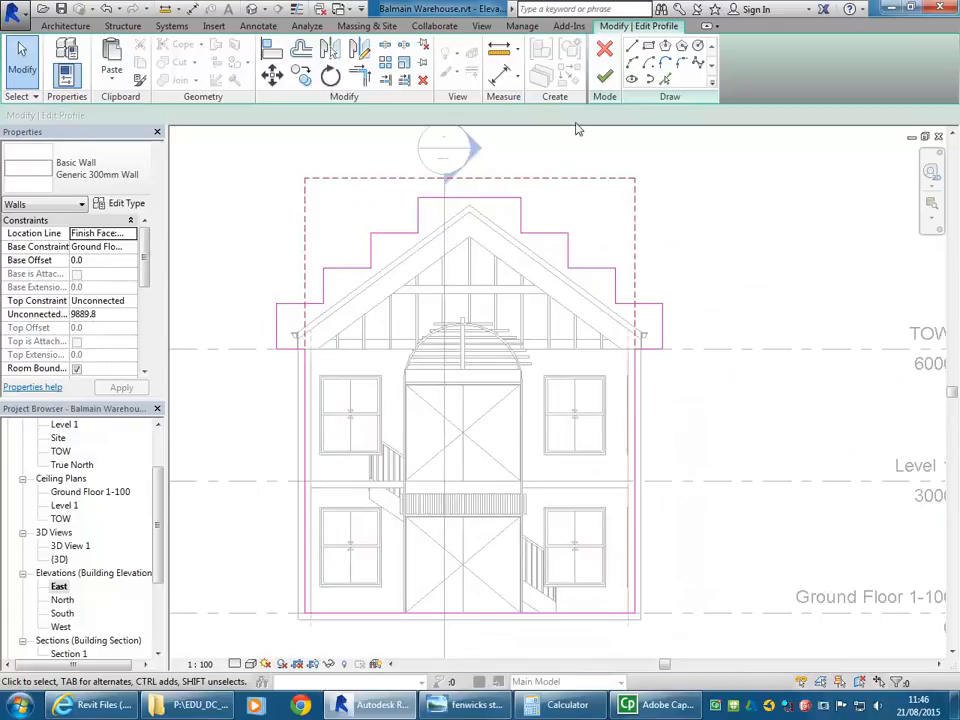
# Finish the wall profile edit and save the project.
pyautogui.click(605, 78)
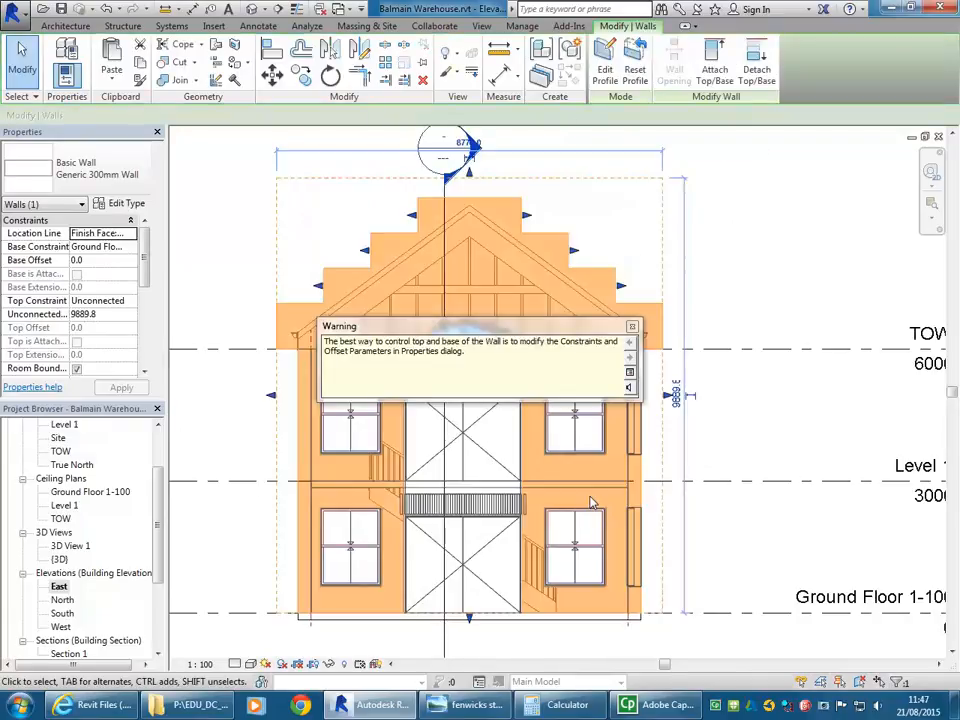
pyautogui.moveTo(483, 328); pyautogui.dragTo(443, 300)
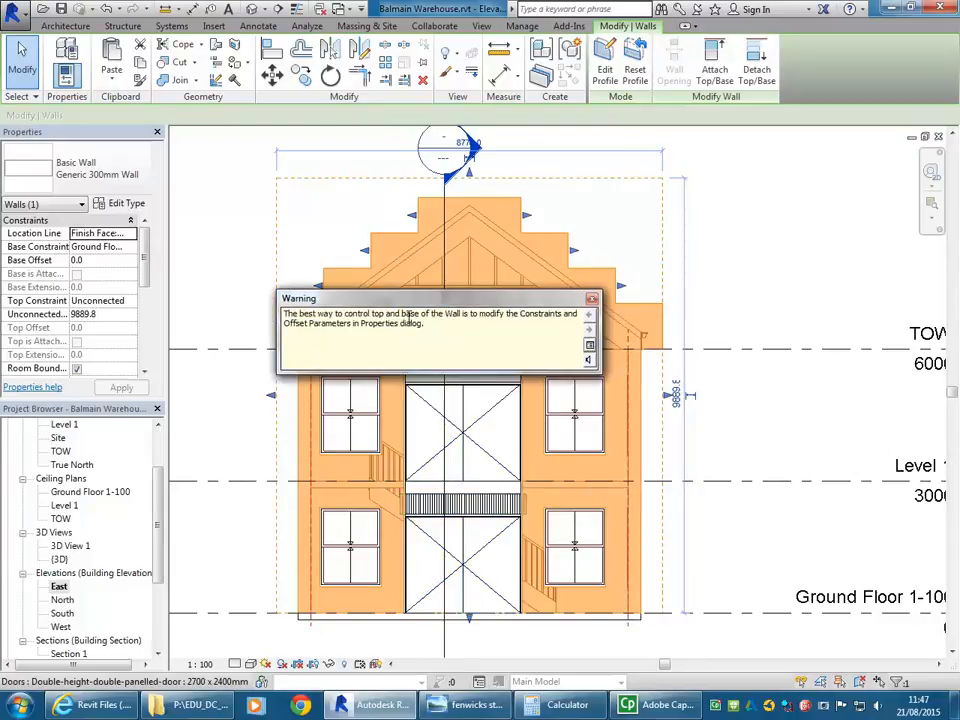
pyautogui.click(591, 300)
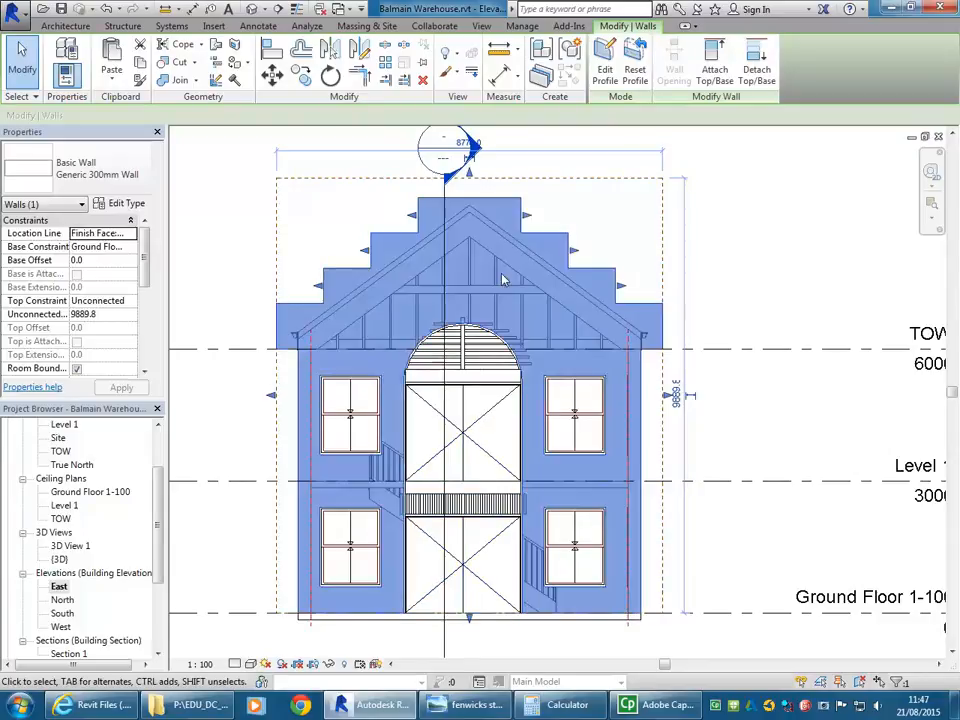
pyautogui.click(232, 262)
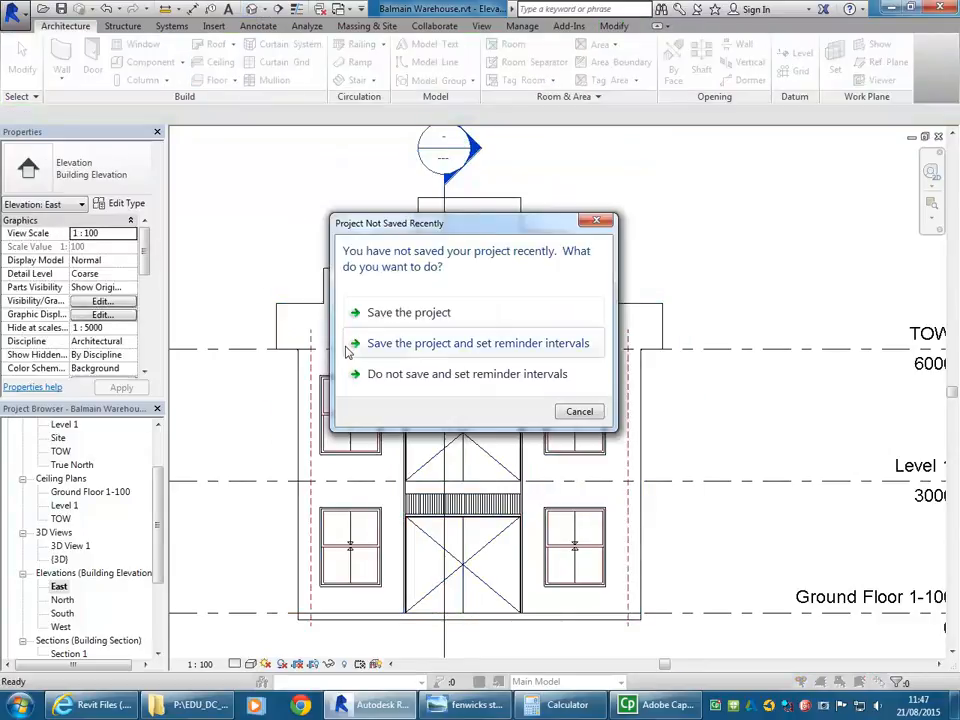
pyautogui.click(425, 316)
# View the stepped parapet in the 3D view and compare it with the reference photo.
pyautogui.hotkey('ctrl', 'Tab')
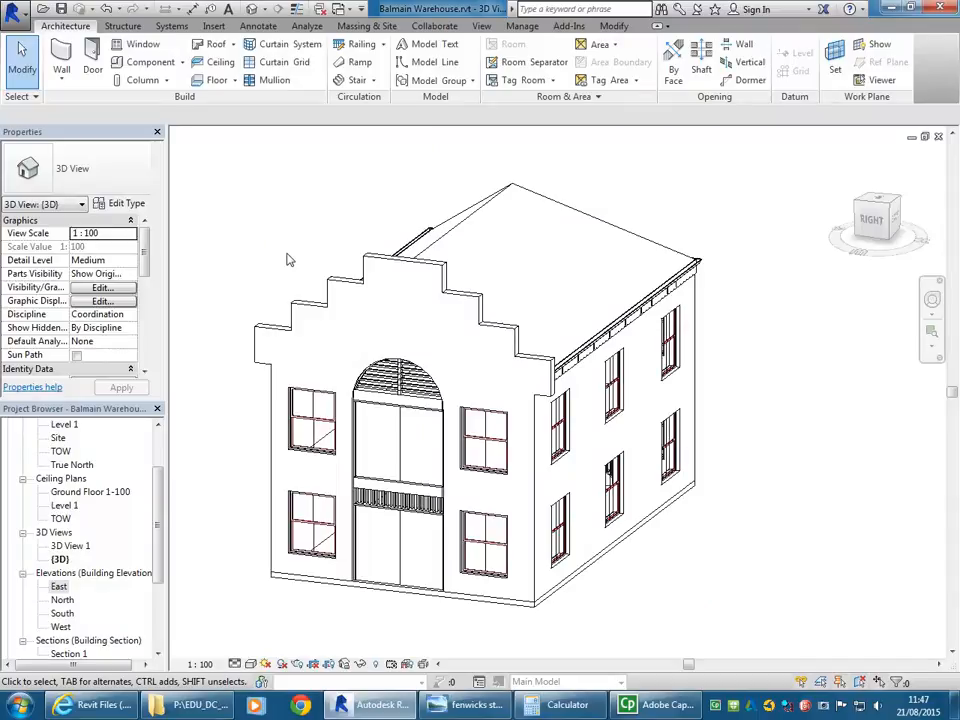
pyautogui.scroll(4, 287, 255)
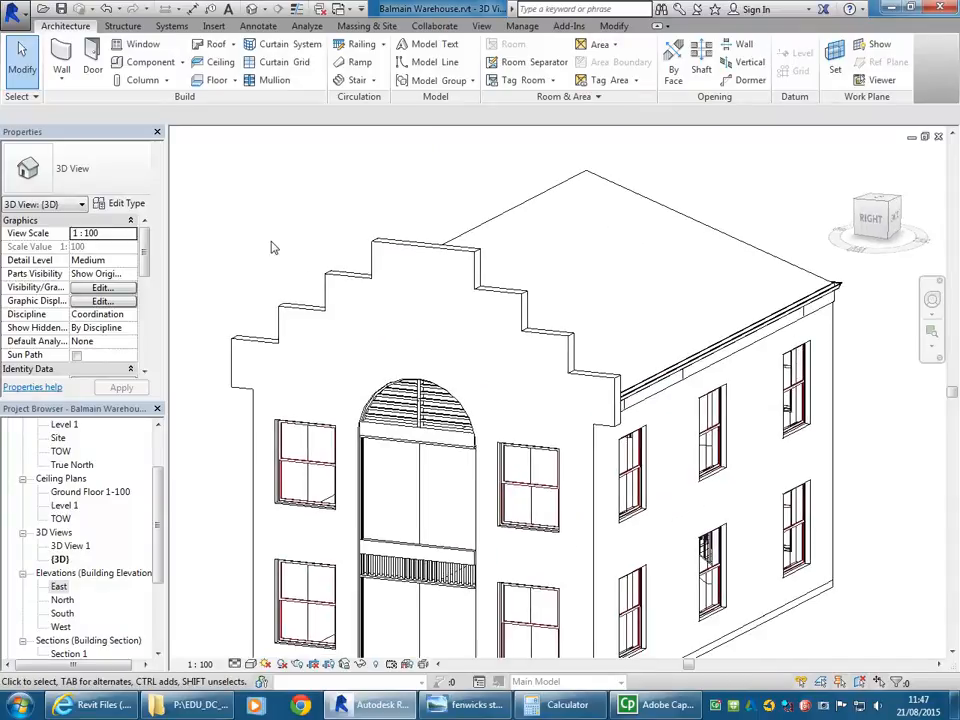
pyautogui.moveTo(474, 704)
pyautogui.moveTo(456, 654)
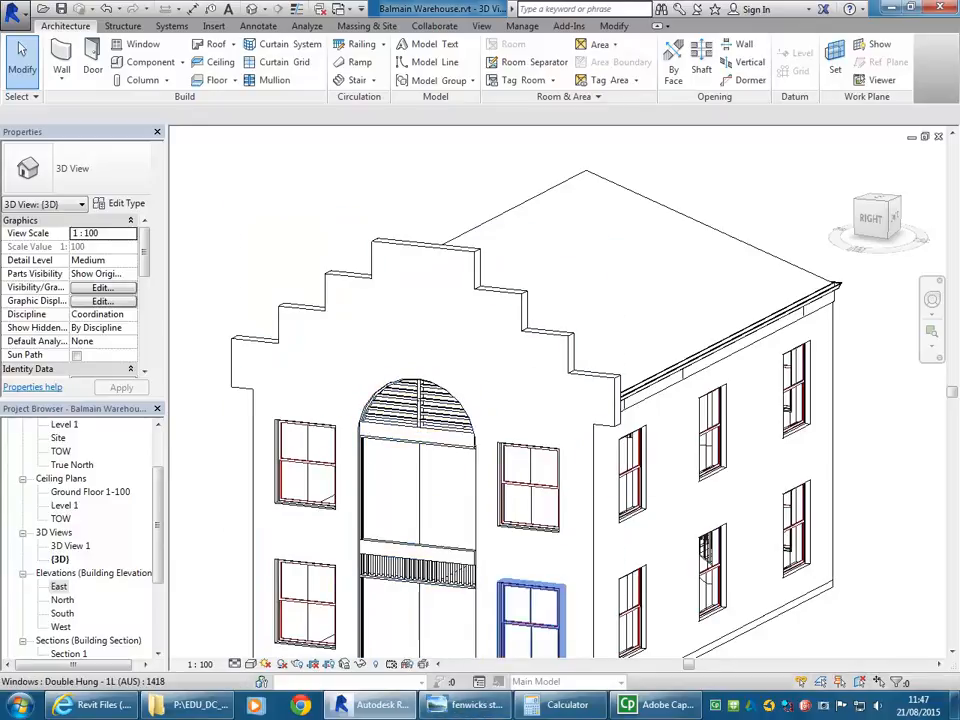
pyautogui.moveTo(455, 622)
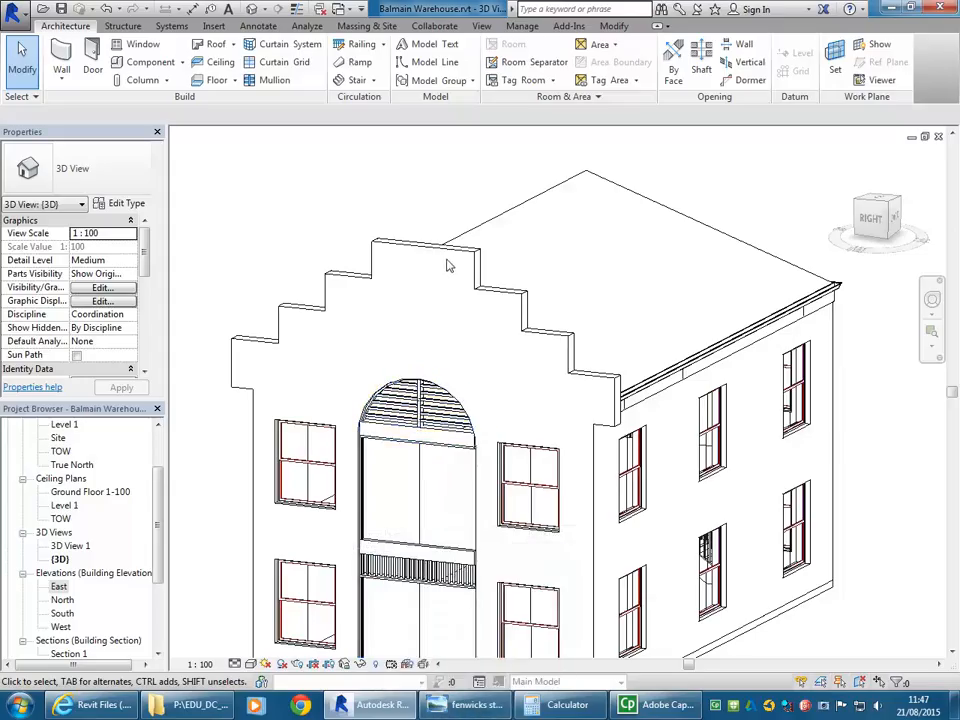
# Reopen the stepped front wall's profile for editing in the East elevation.
pyautogui.click(503, 331)
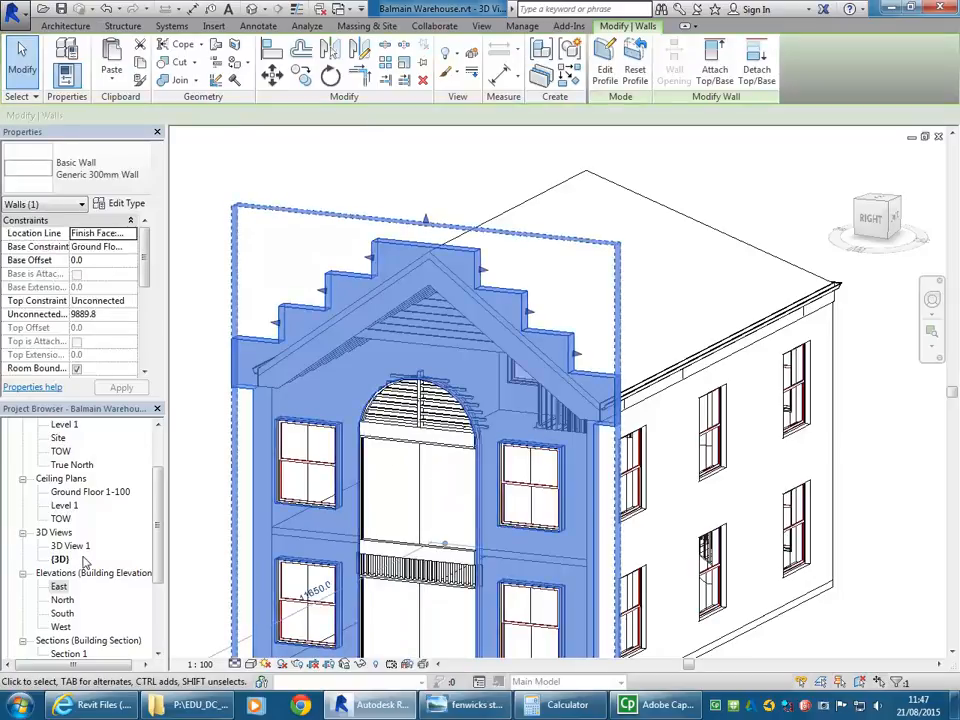
pyautogui.doubleClick(58, 588)
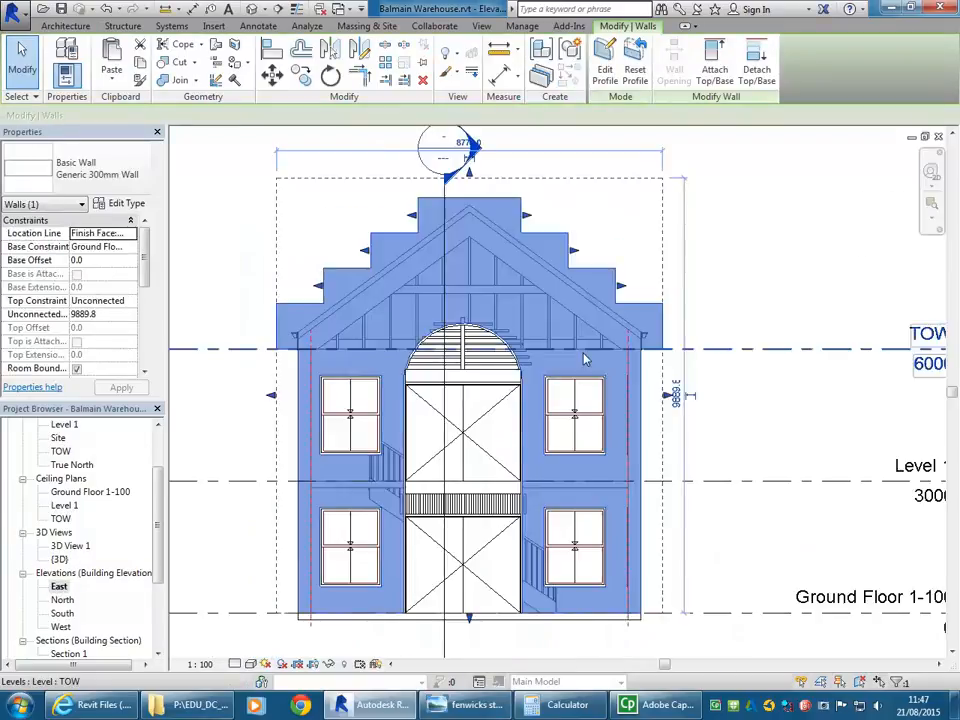
pyautogui.click(605, 62)
pyautogui.scroll(2, 375, 396)
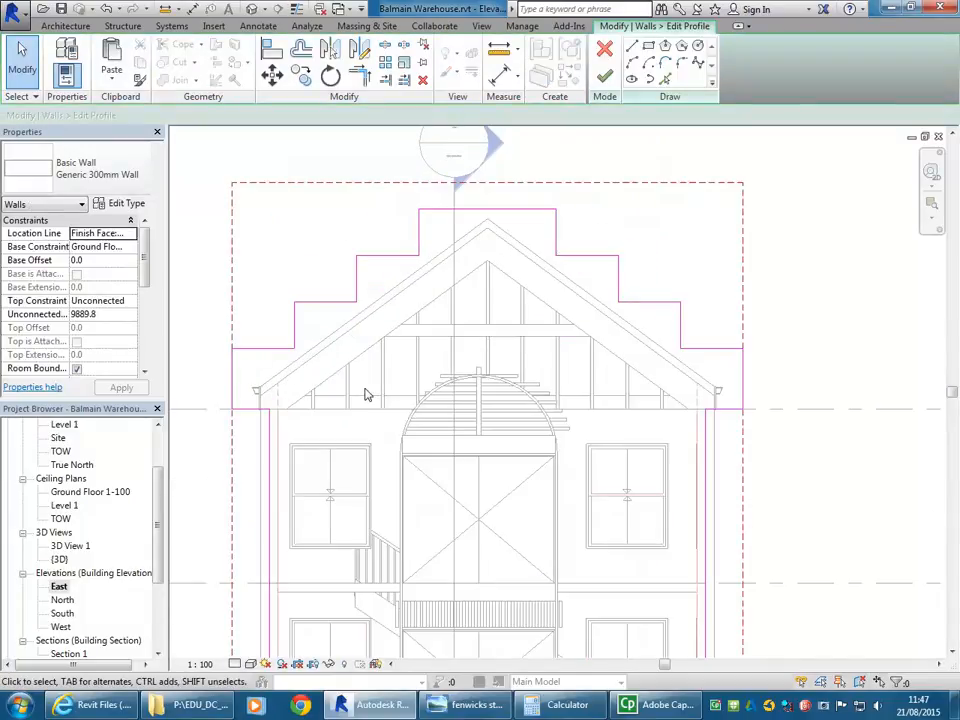
pyautogui.moveTo(366, 395); pyautogui.dragTo(371, 430, button='middle')
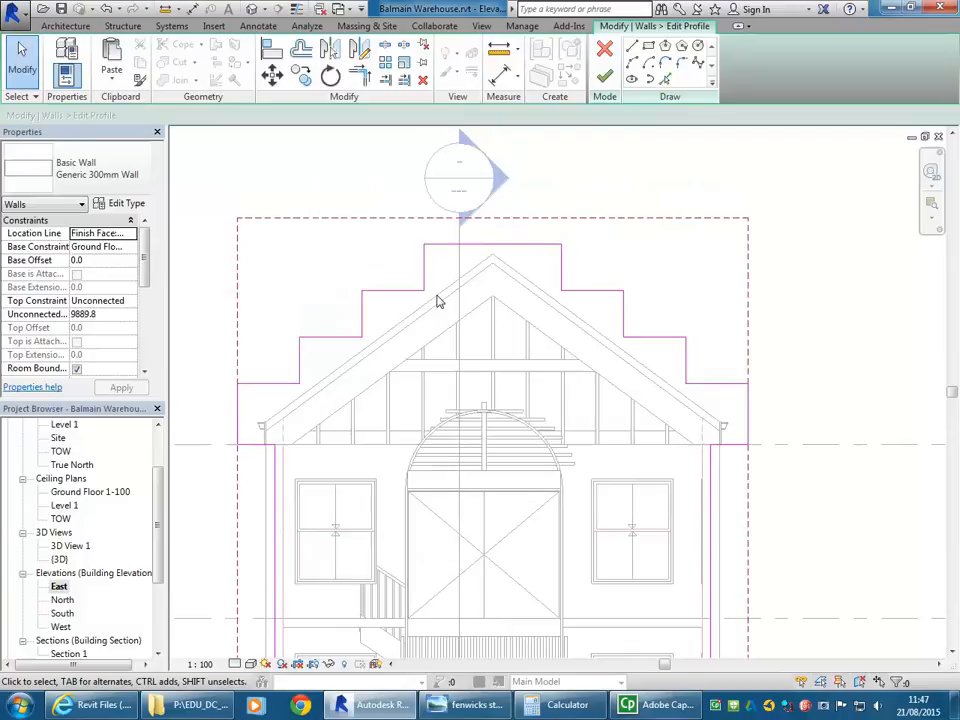
# Nudge the three risers on the roof's left slope toward the ridge.
pyautogui.click(300, 362)
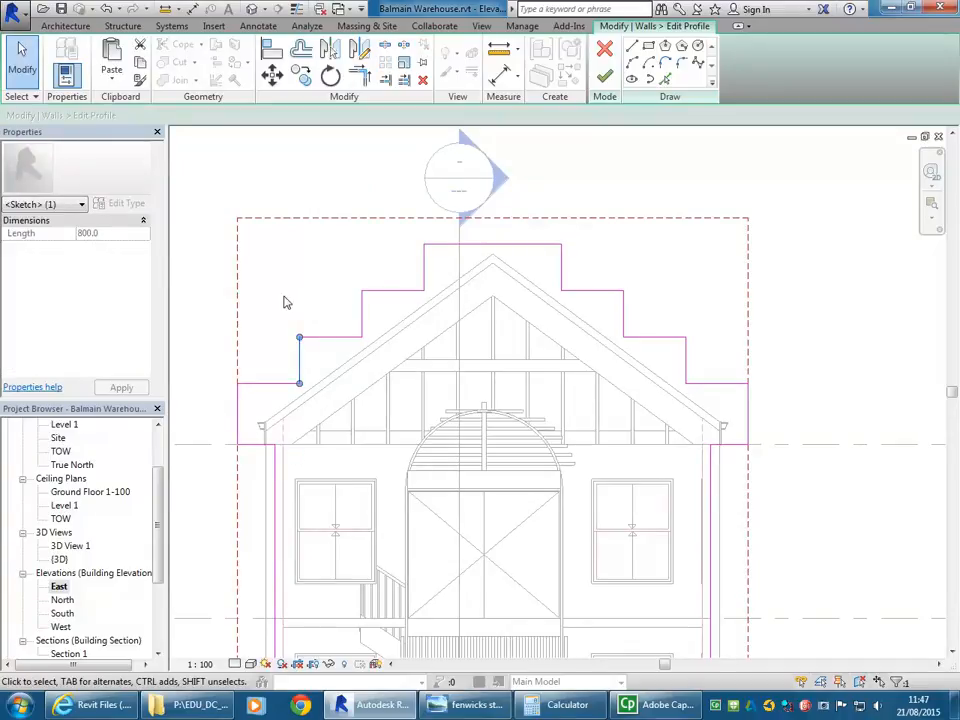
pyautogui.click(361, 316)
pyautogui.click(426, 268)
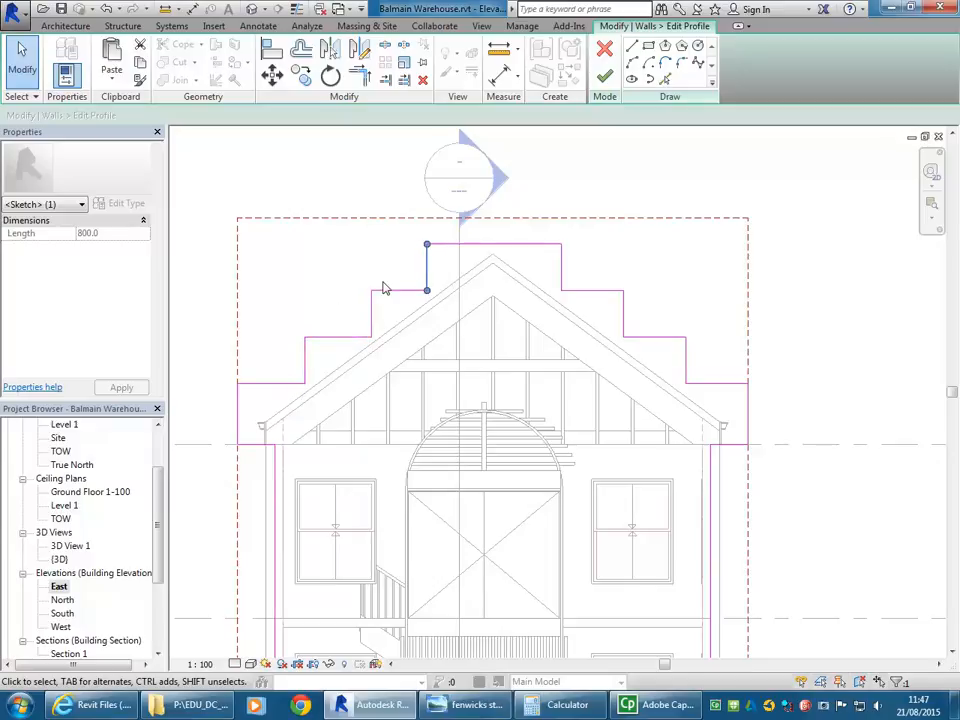
# Nudge the three risers on the roof's right slope toward the ridge to match, making the top ledge 2030 mm long.
pyautogui.click(562, 268)
pyautogui.scroll(1, 533, 355)
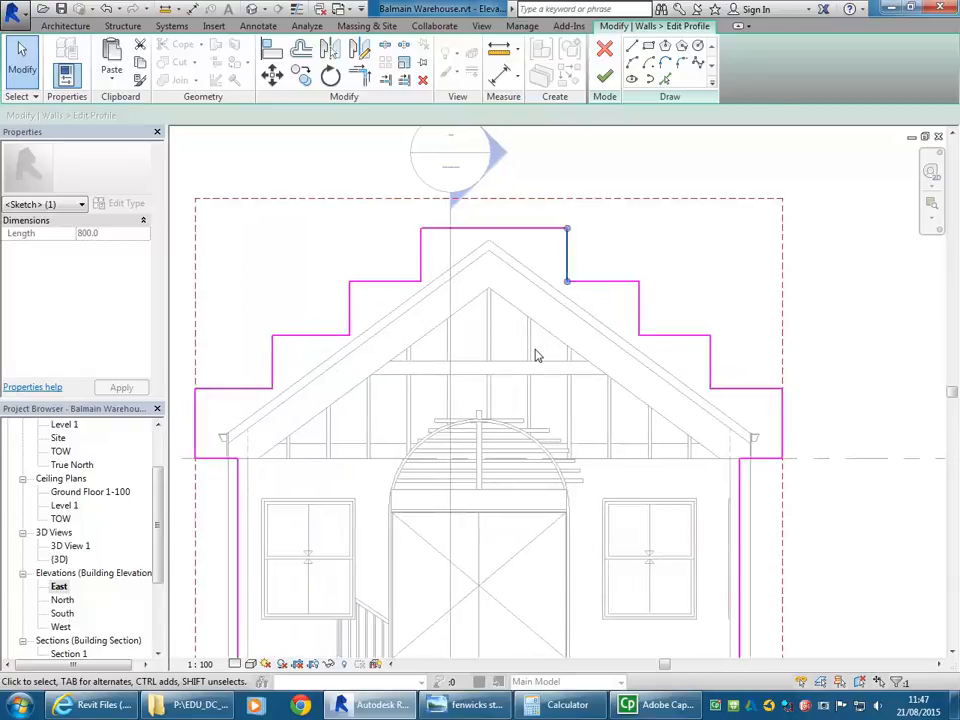
pyautogui.scroll(-2, 538, 352)
pyautogui.scroll(1, 631, 380)
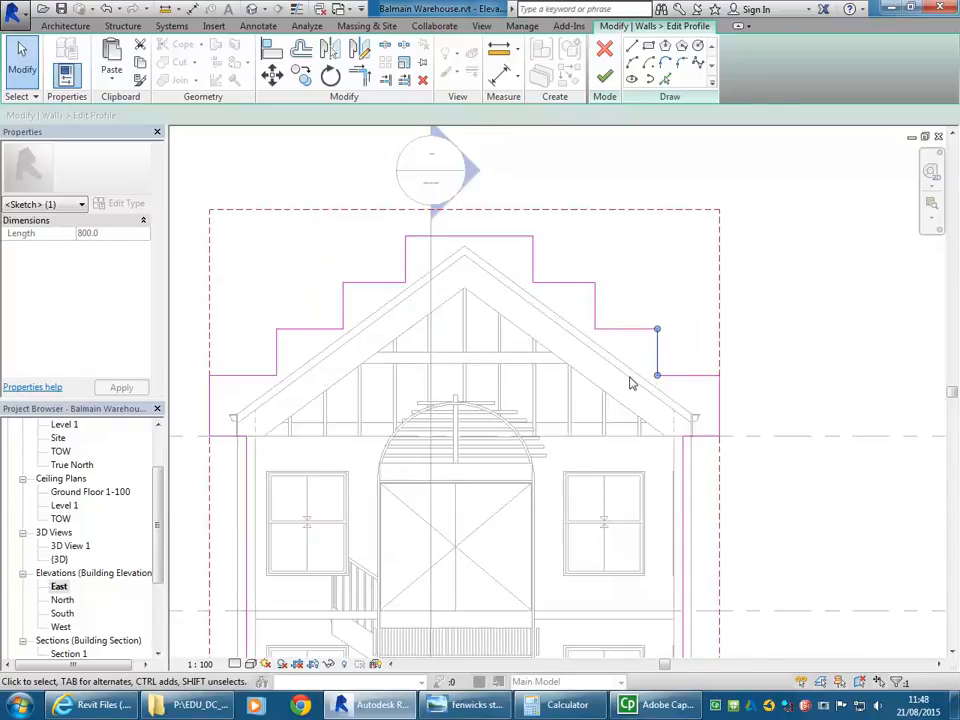
pyautogui.click(534, 268)
pyautogui.press('Left')
pyautogui.press('Left')
pyautogui.press('Left')
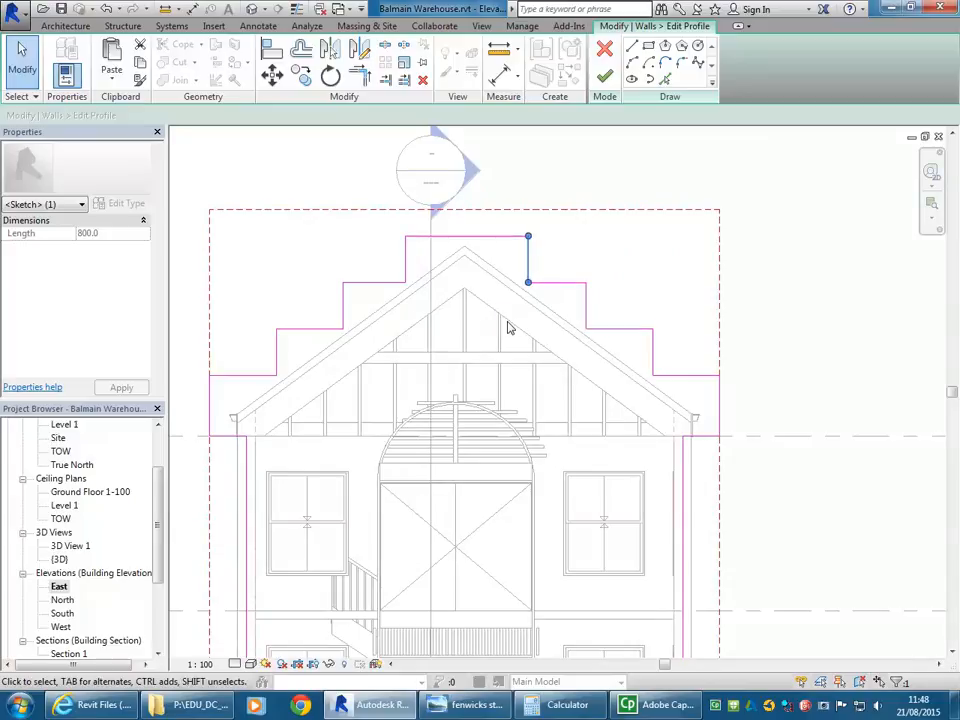
pyautogui.click(406, 268)
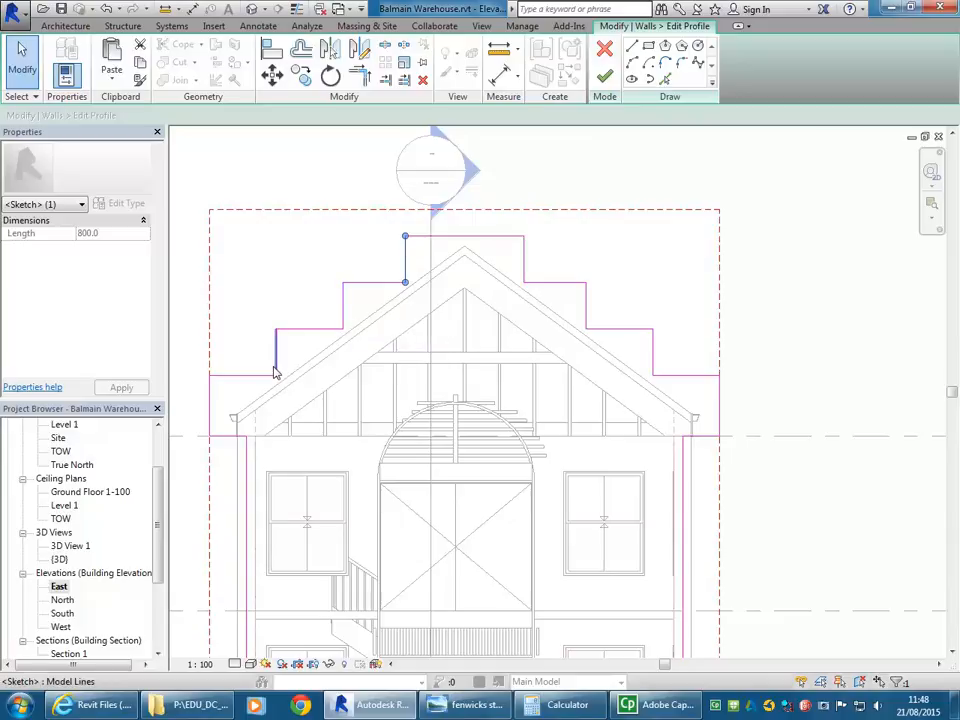
pyautogui.click(428, 268)
# Nudge the top ledge of the parapet upward, away from the roof apex.
pyautogui.click(453, 239)
pyautogui.press('Up')
pyautogui.press('Up')
pyautogui.press('Up')
pyautogui.press('Up')
pyautogui.press('Up')
pyautogui.press('Up')
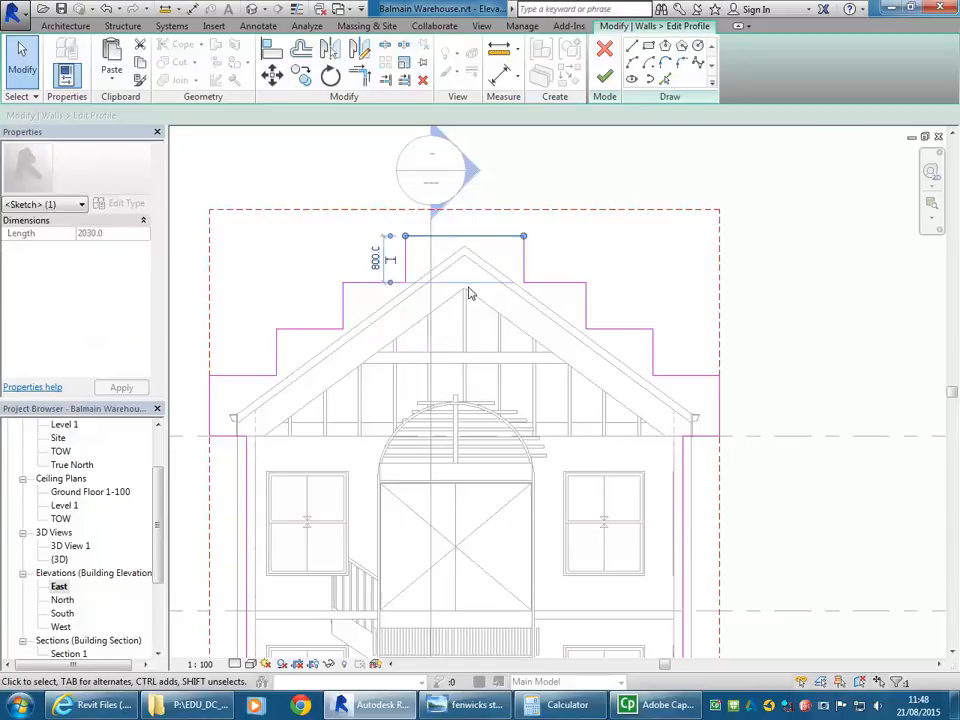
# Raise the pair of ledges just below the top one until the topmost risers are 840 mm high.
pyautogui.click(557, 283)
pyautogui.press('Up')
pyautogui.press('Up')
pyautogui.press('Up')
pyautogui.press('Up')
pyautogui.click(388, 286)
pyautogui.press('Up')
pyautogui.press('Up')
pyautogui.press('Up')
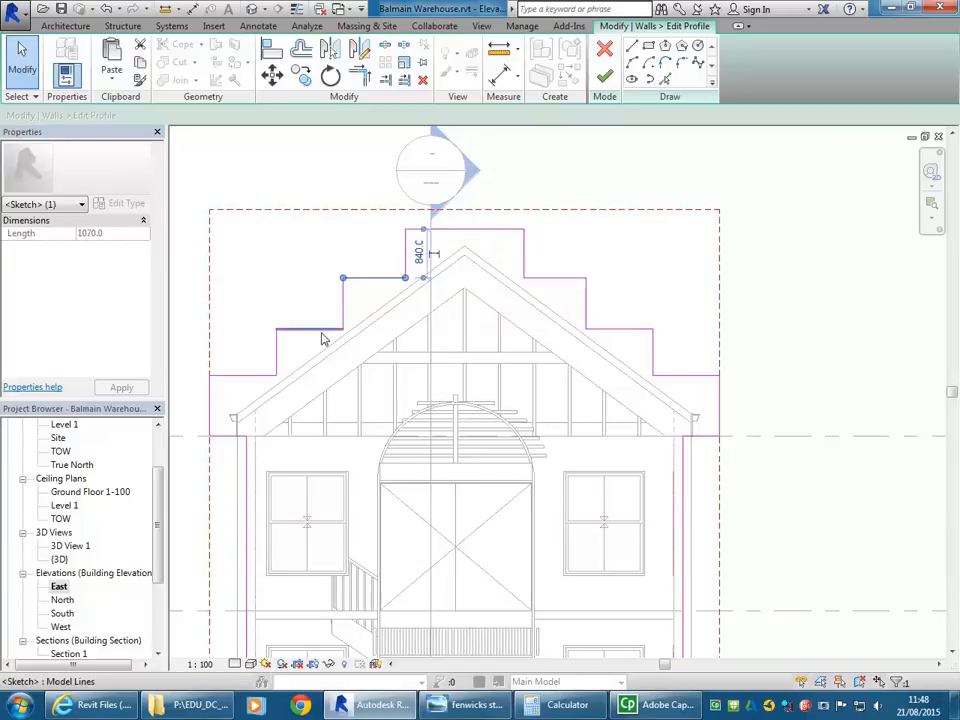
# Raise the pair of second-tier ledges above the lowest steps equally on both sides.
pyautogui.click(318, 330)
pyautogui.press('Up')
pyautogui.press('Up')
pyautogui.click(619, 328)
pyautogui.press('Up')
pyautogui.press('Up')
pyautogui.press('Up')
# Raise both lowest ledges to 1120 mm above the TOW level, making the risers above them 800 mm high.
pyautogui.click(683, 380)
pyautogui.press('Up')
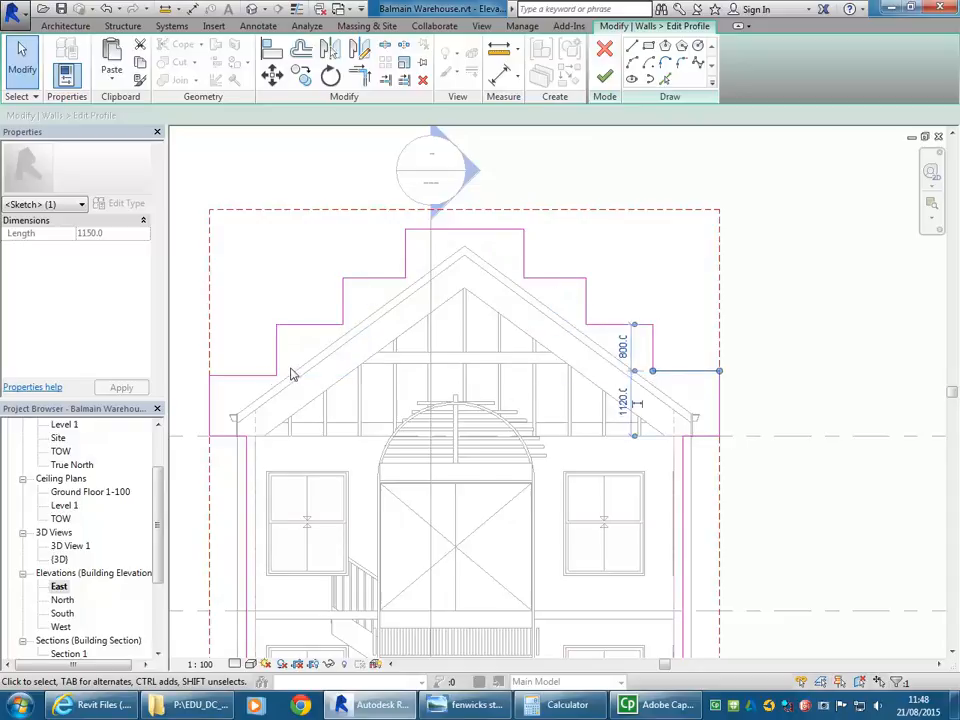
pyautogui.click(261, 377)
pyautogui.press('Up')
pyautogui.click(247, 268)
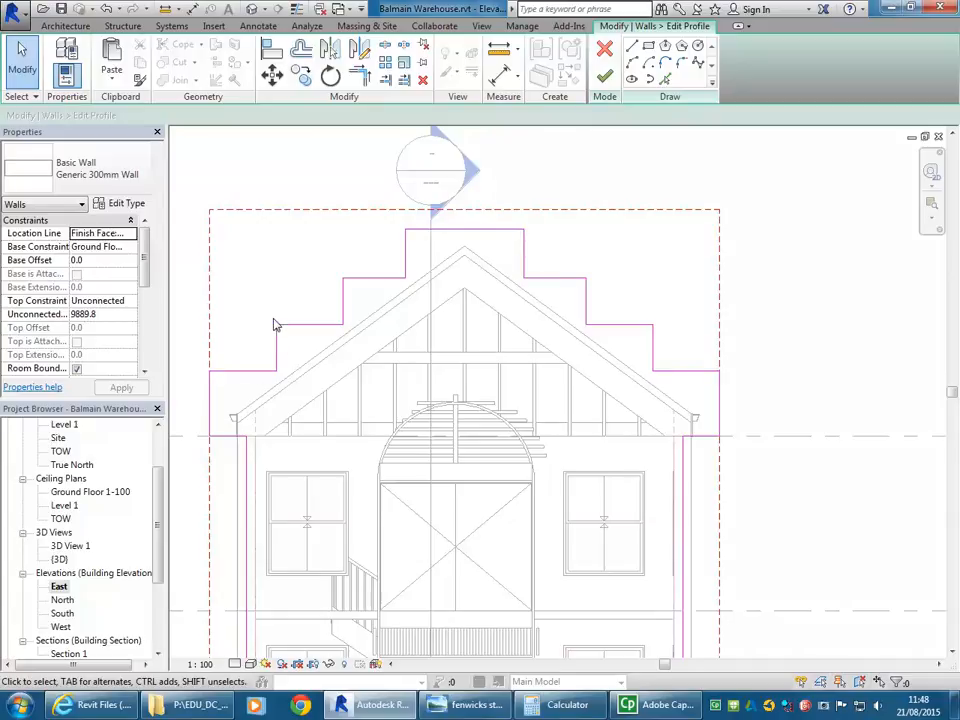
# Raise the ledges above the lowest tier in successive groups until the risers are 880 mm high, and check the riser lengths.
pyautogui.moveTo(230, 200); pyautogui.dragTo(681, 349)
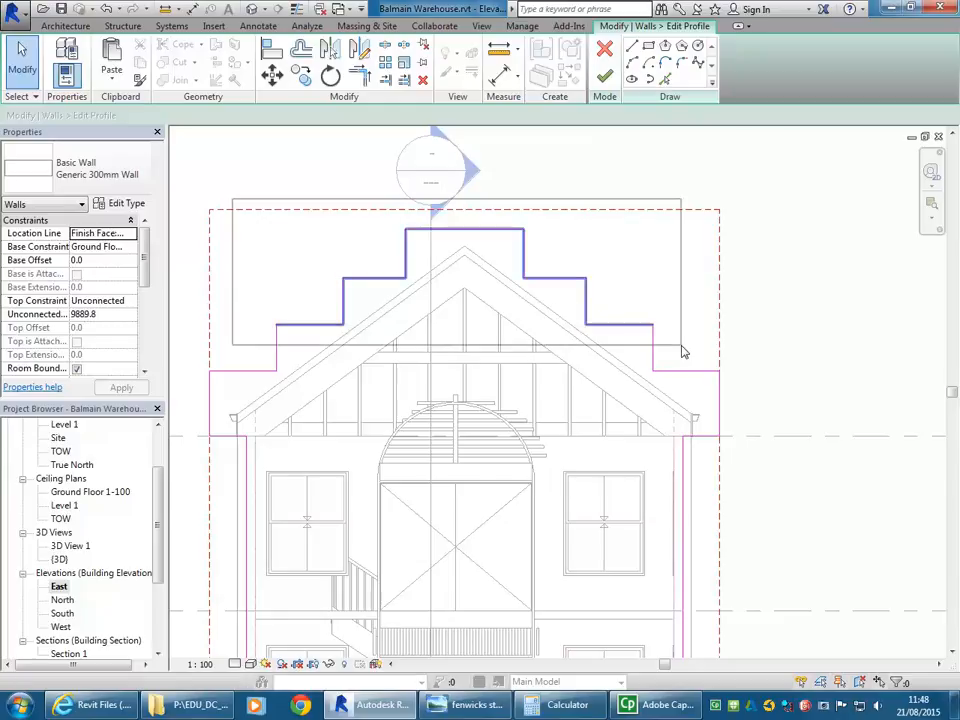
pyautogui.moveTo(289, 171); pyautogui.dragTo(605, 289)
pyautogui.moveTo(369, 191); pyautogui.dragTo(587, 243)
pyautogui.press('Up')
pyautogui.click(518, 347)
pyautogui.click(523, 264)
pyautogui.click(588, 302)
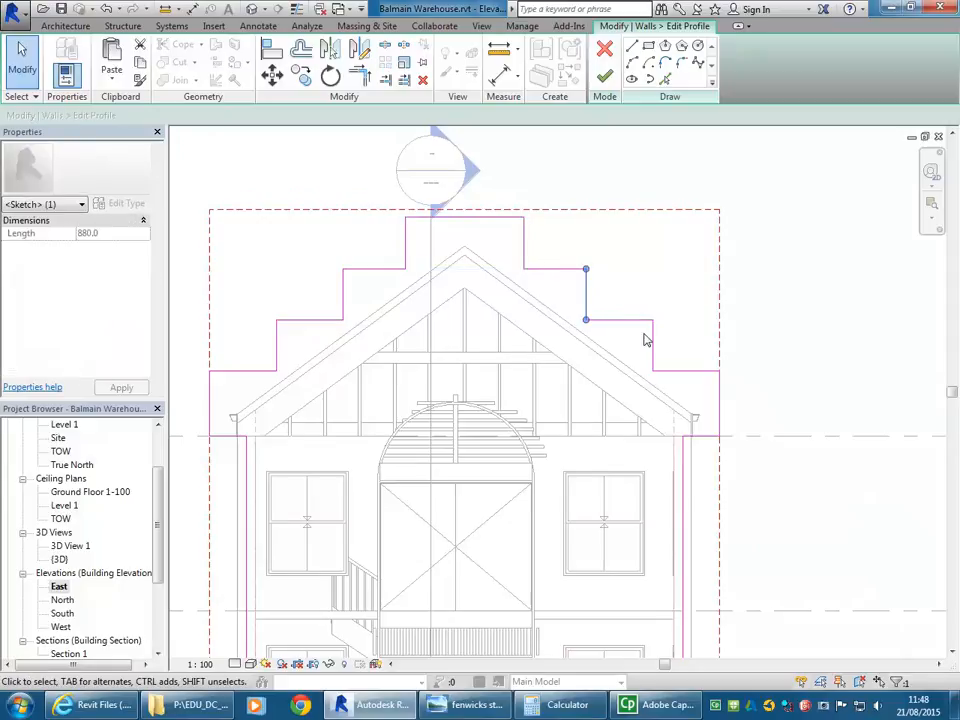
pyautogui.click(653, 355)
# Raise only the top ledge until its risers are 960 mm high.
pyautogui.click(433, 229)
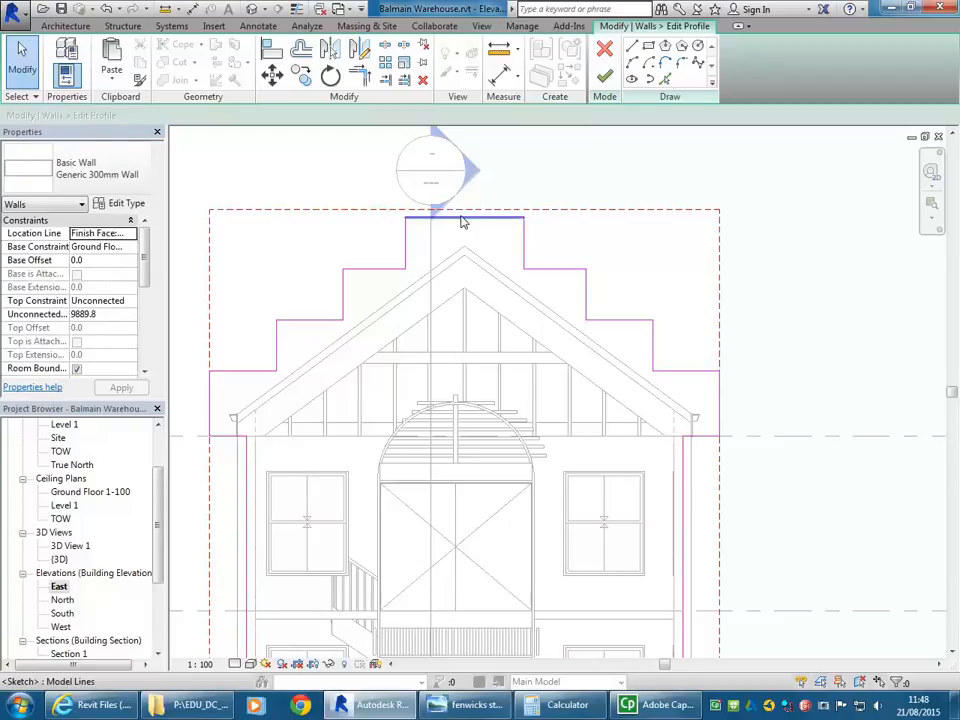
pyautogui.click(461, 216)
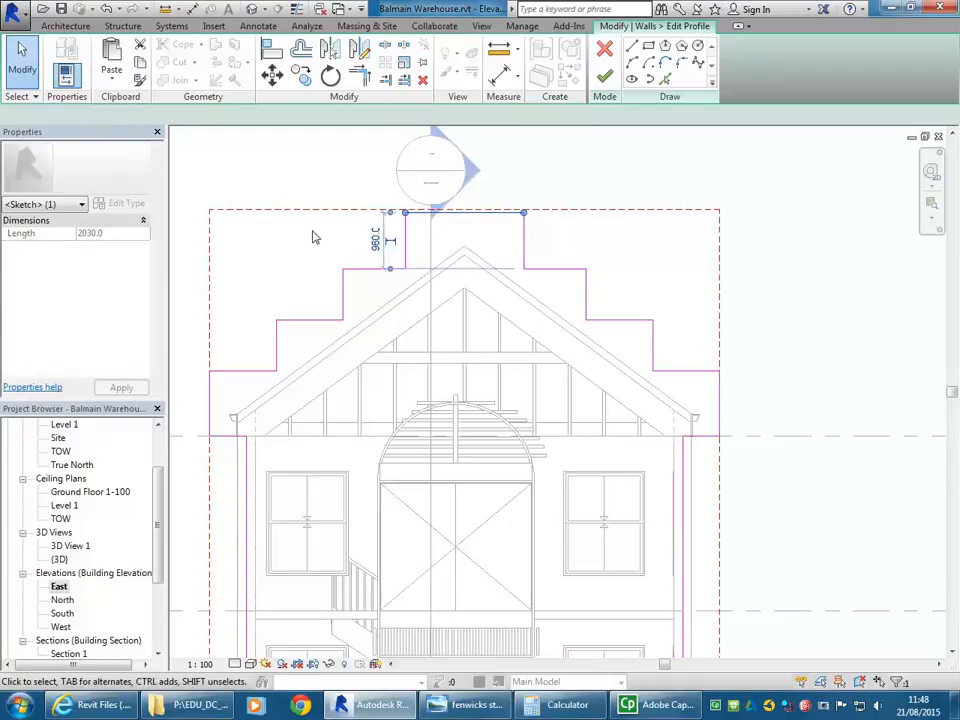
pyautogui.click(398, 261)
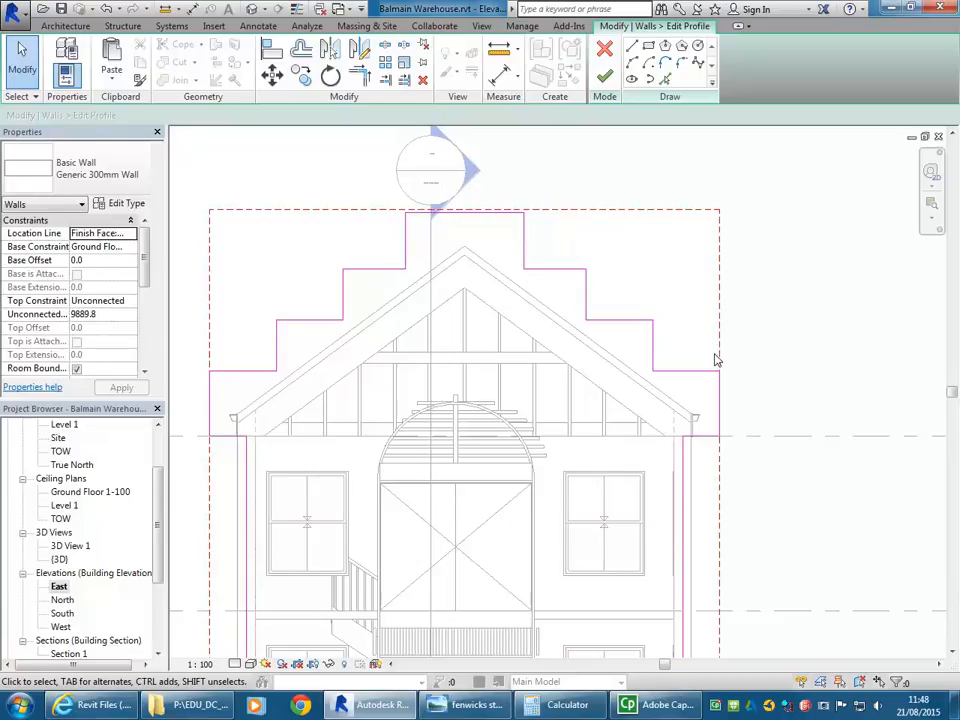
# Finish the front wall's profile edit, dismiss the wall constraints warning and deselect the wall.
pyautogui.click(604, 76)
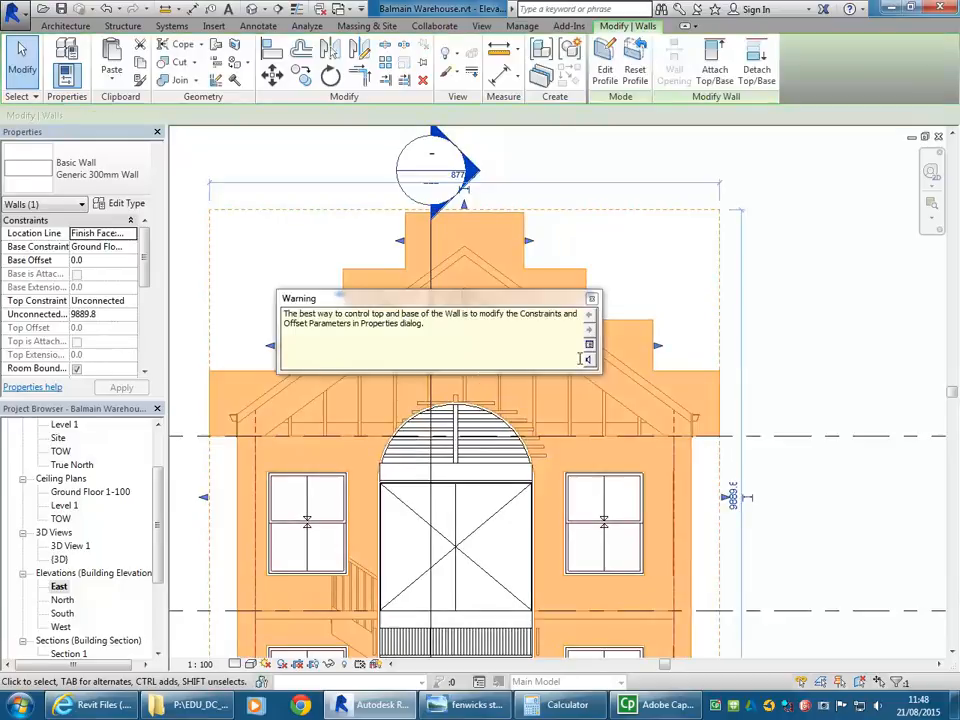
pyautogui.click(591, 302)
pyautogui.click(630, 272)
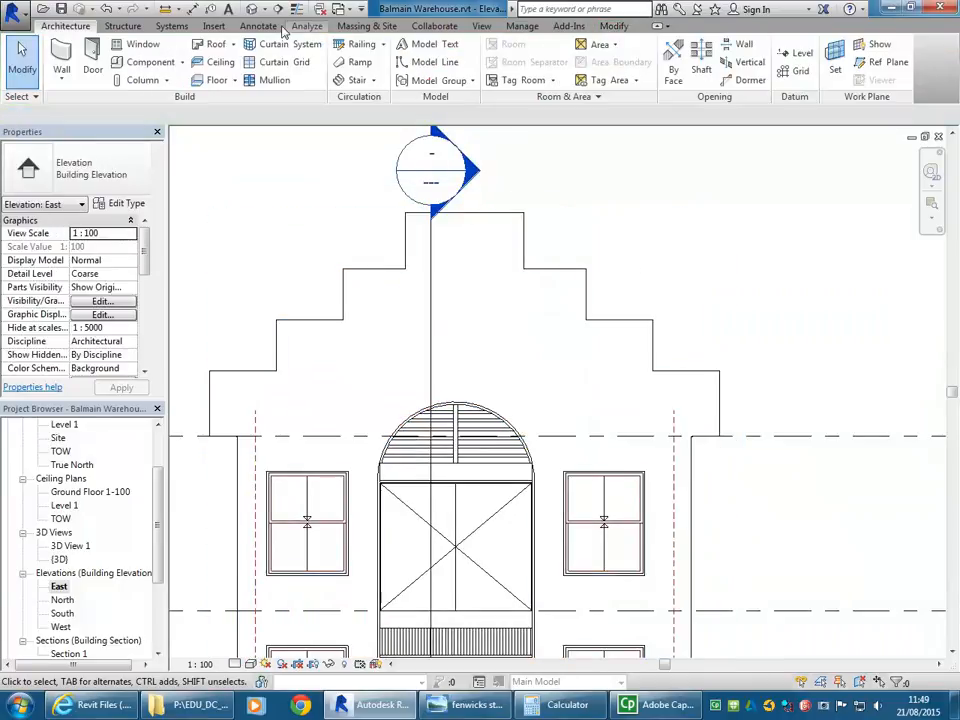
# Compare the stepped parapet in the East elevation with the reference photo of the Fenwicks stone building.
pyautogui.click(468, 705)
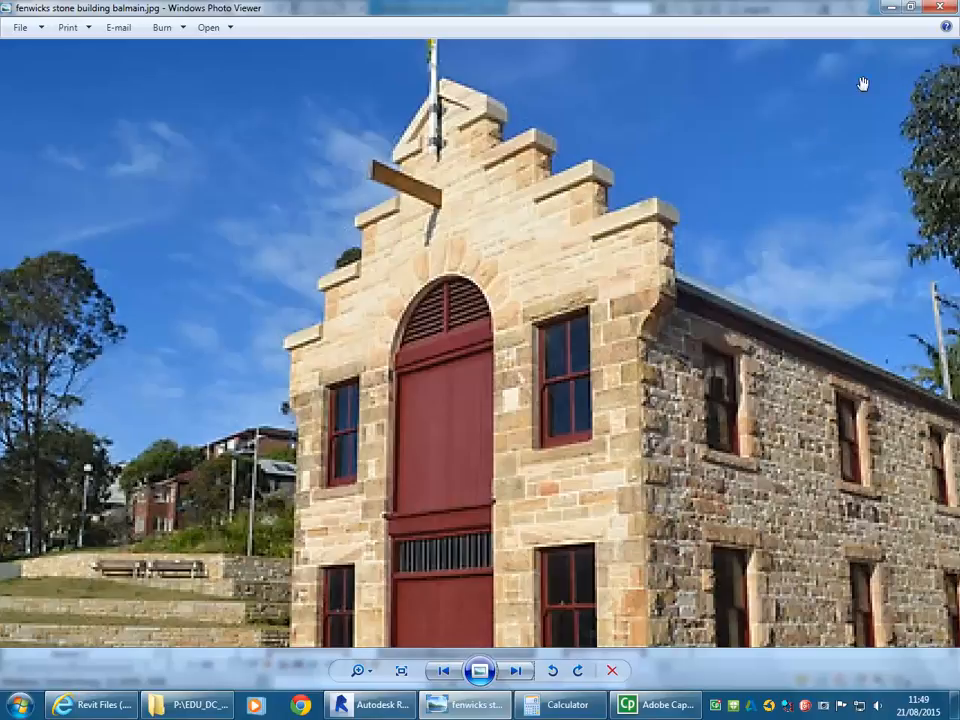
pyautogui.click(890, 12)
pyautogui.scroll(-2, 600, 361)
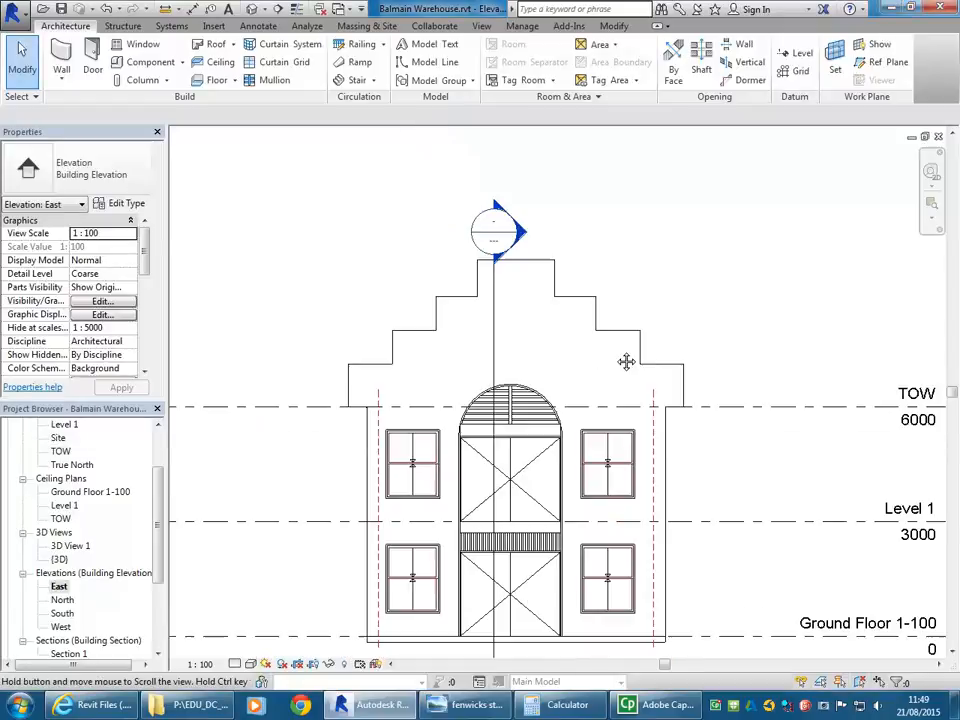
pyautogui.moveTo(626, 360); pyautogui.dragTo(593, 343, button='middle')
pyautogui.moveTo(506, 328); pyautogui.dragTo(460, 329, button='middle')
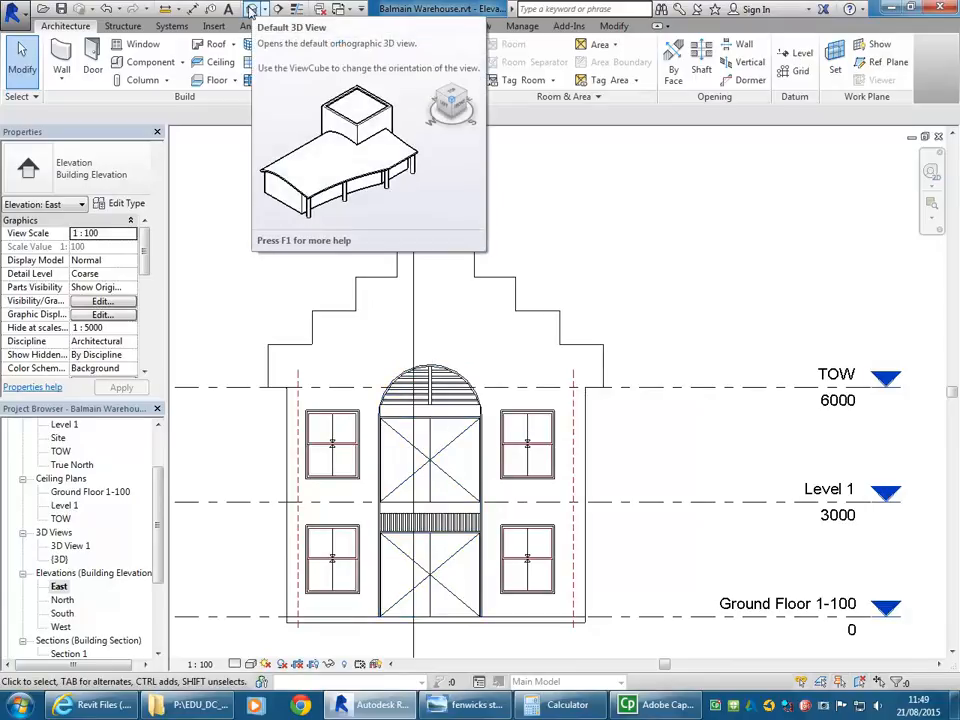
# Open the default 3D view and examine the stepped front wall against the roof and the side wall.
pyautogui.click(272, 281)
pyautogui.click(214, 296)
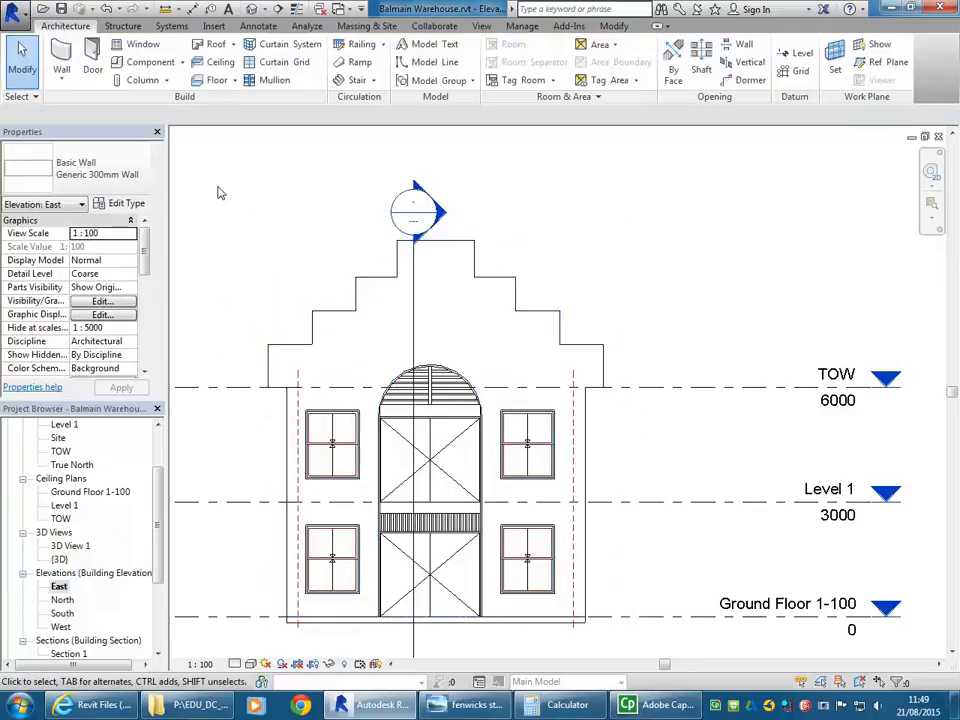
pyautogui.scroll(-2, 342, 379)
pyautogui.moveTo(343, 380); pyautogui.dragTo(387, 344, button='middle')
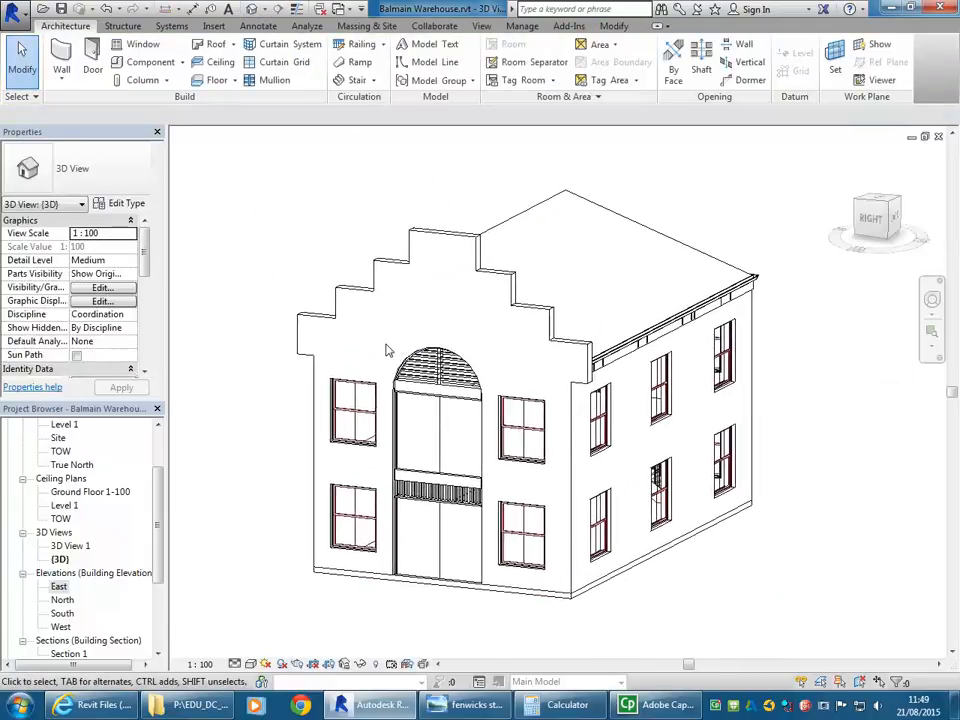
pyautogui.scroll(1, 277, 464)
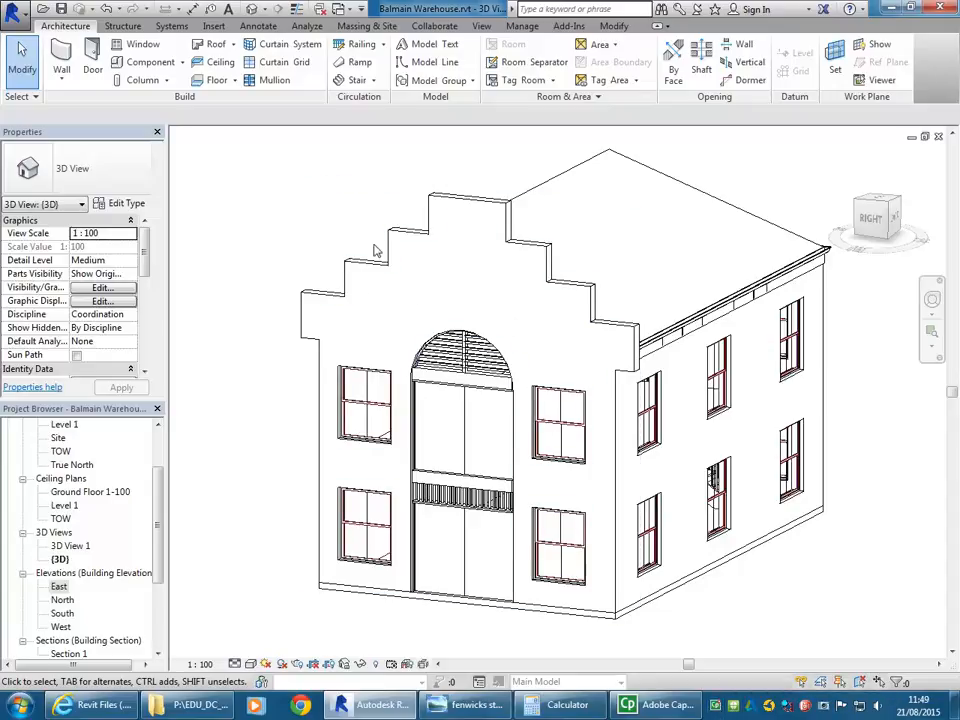
pyautogui.moveTo(679, 277)
pyautogui.keyDown('shift'); pyautogui.mouseDown(button='middle')
pyautogui.moveTo(326, 349)
pyautogui.moveTo(720, 328)
pyautogui.moveTo(660, 279)
pyautogui.mouseUp(button='middle'); pyautogui.keyUp('shift')
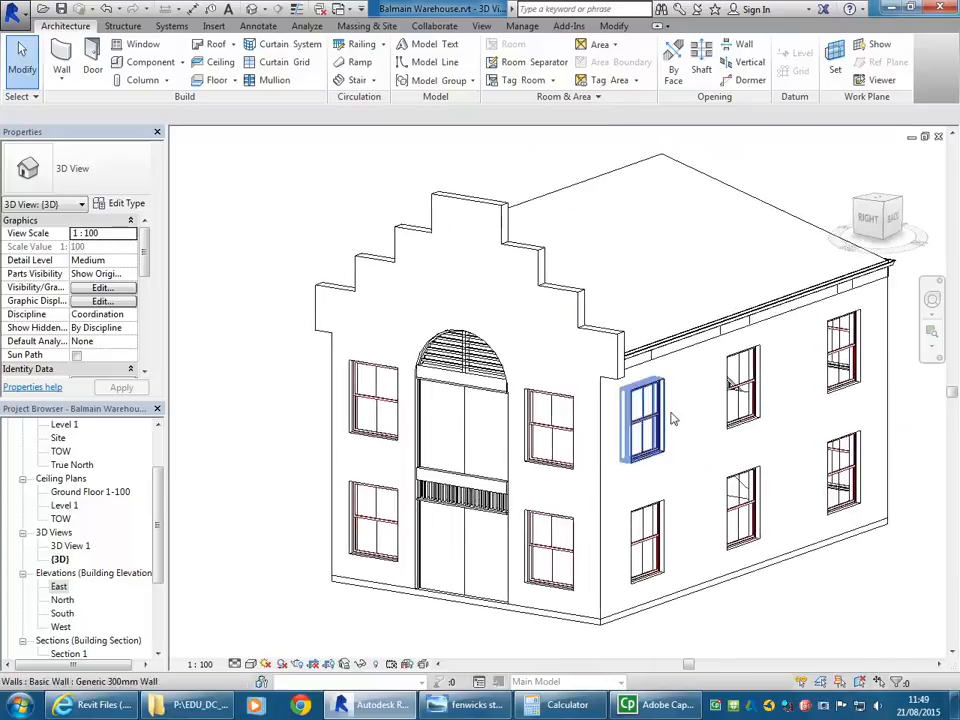